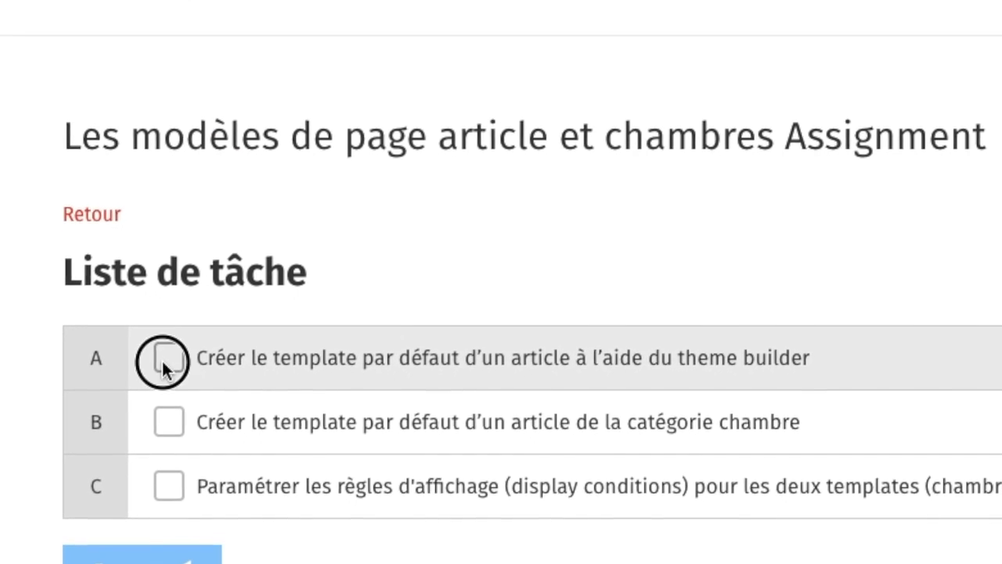
- Mark all three tasks of the article and room page templates assignment as completed and submit the task list
left_click(161, 358)
left_click(165, 386)
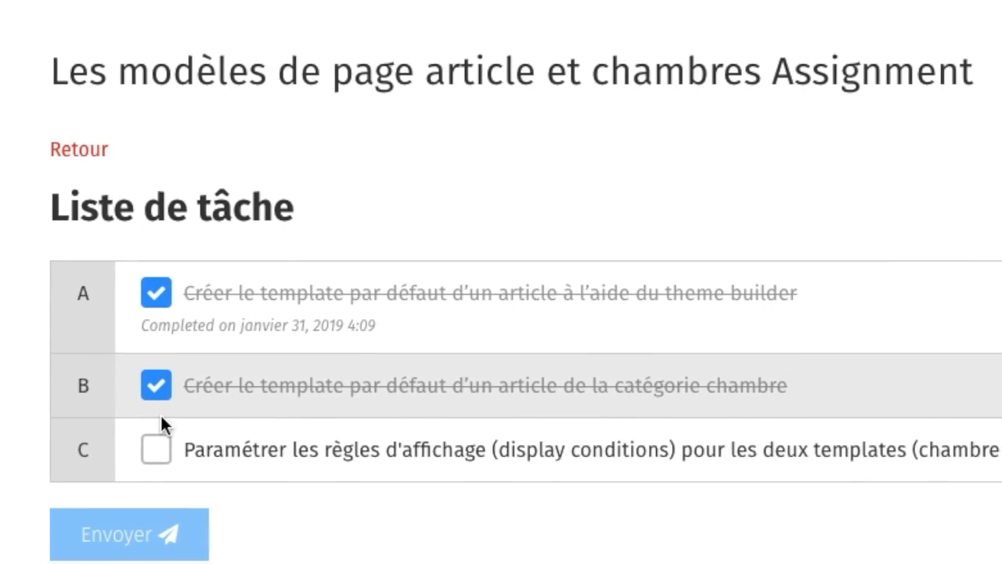
left_click(166, 462)
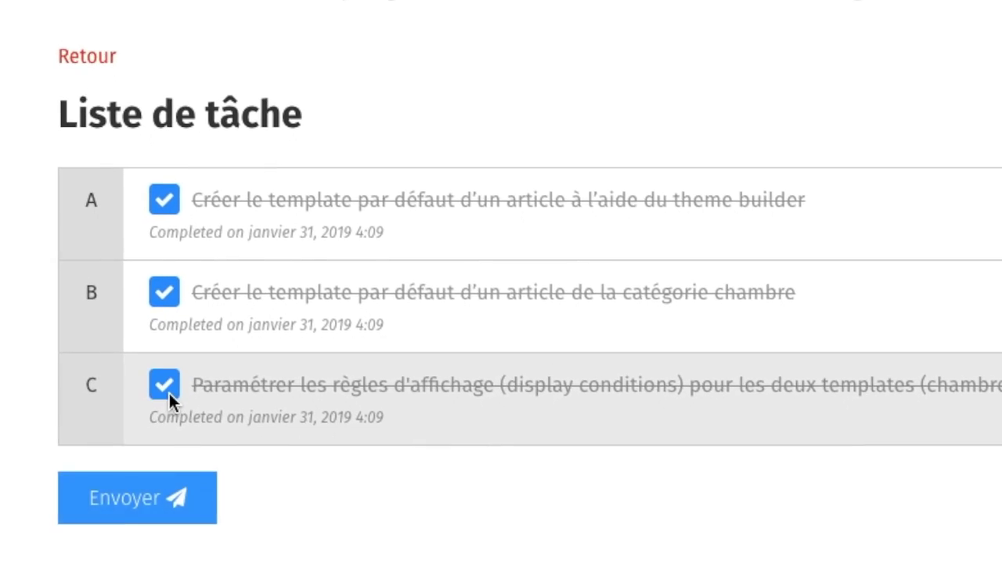
left_click(119, 533)
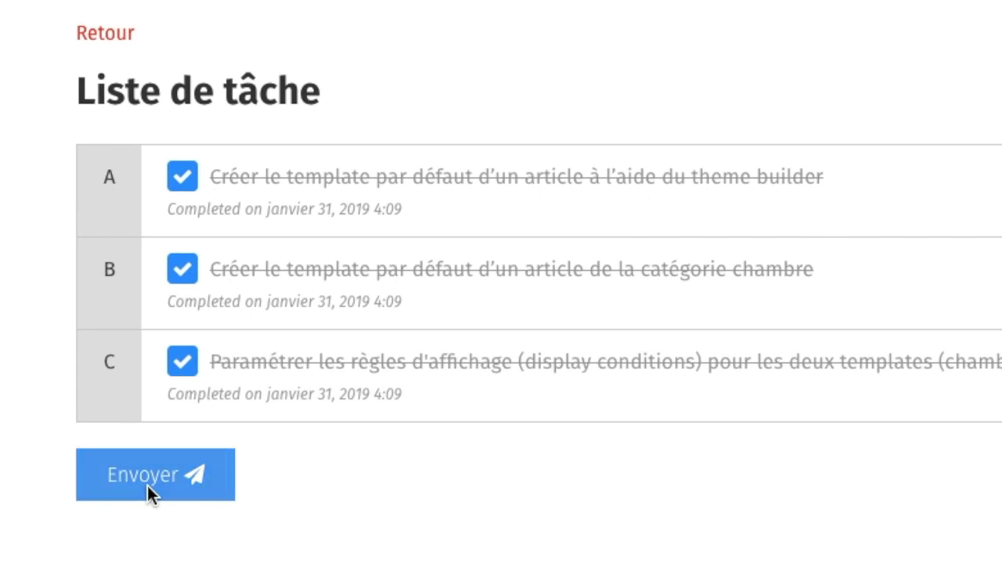
left_click(147, 485)
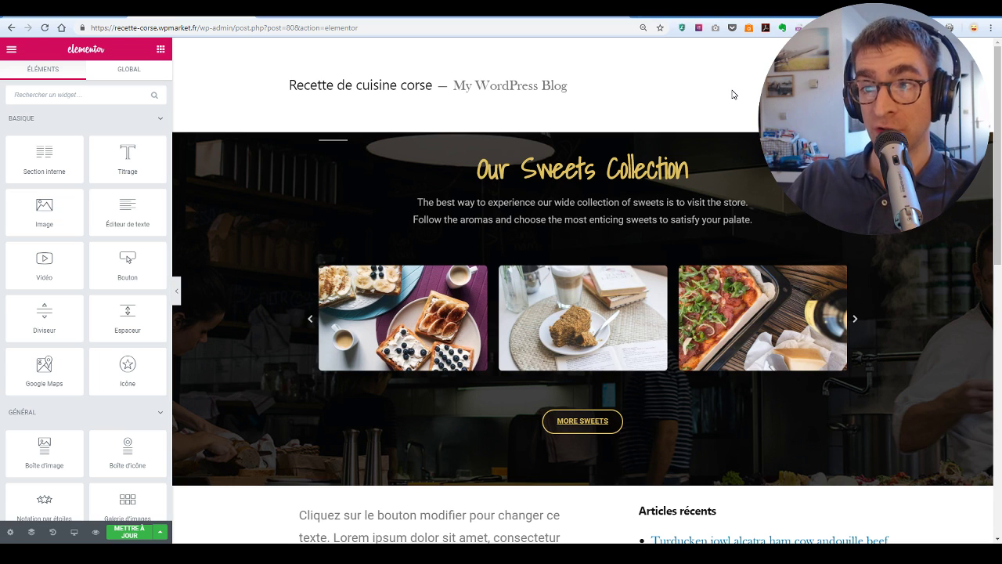
- Advance the Our Sweets Collection image carousel and examine the text and sidebar content below it
scroll(548, 219, "down", 1)
scroll(548, 219, "up", 1)
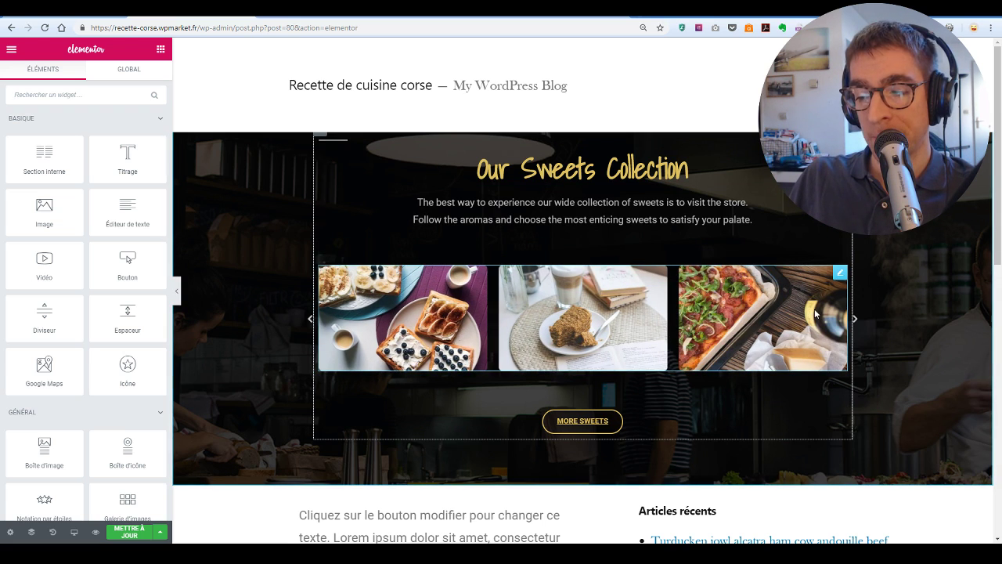
left_click(858, 321)
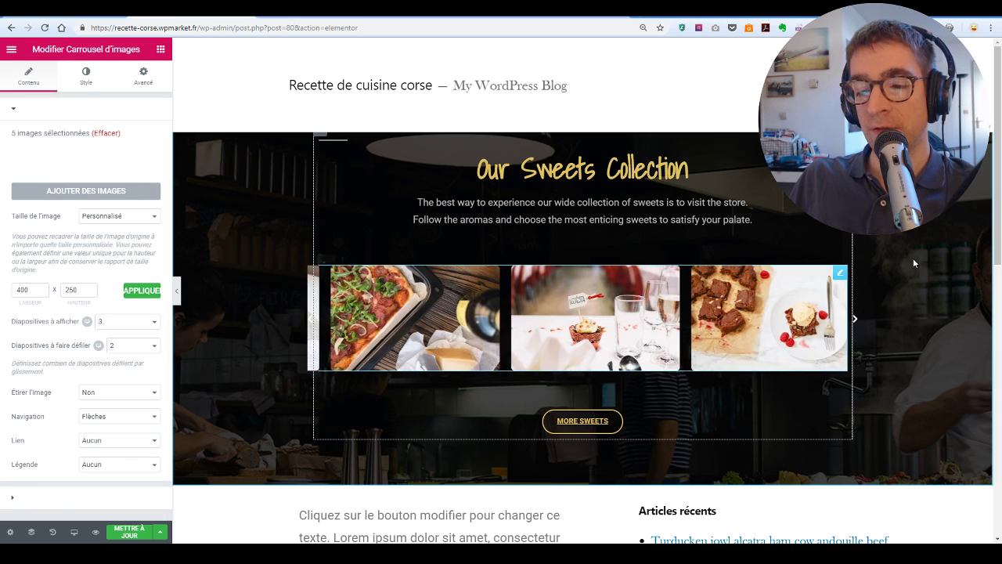
scroll(913, 261, "down", 3)
scroll(913, 263, "down", 2)
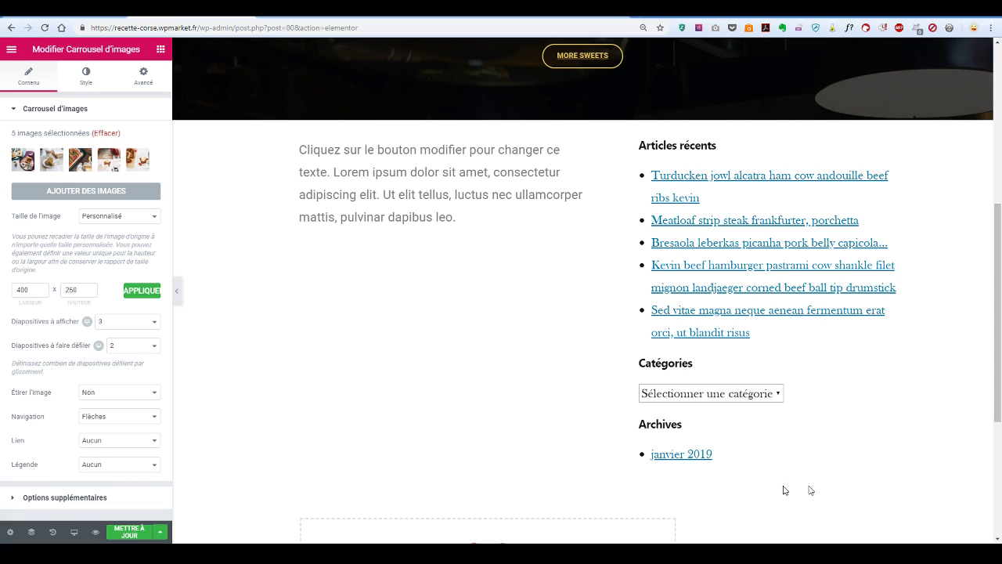
- Return to the widget list and collapse the Basique, Général and Essential Addons categories
left_click(161, 50)
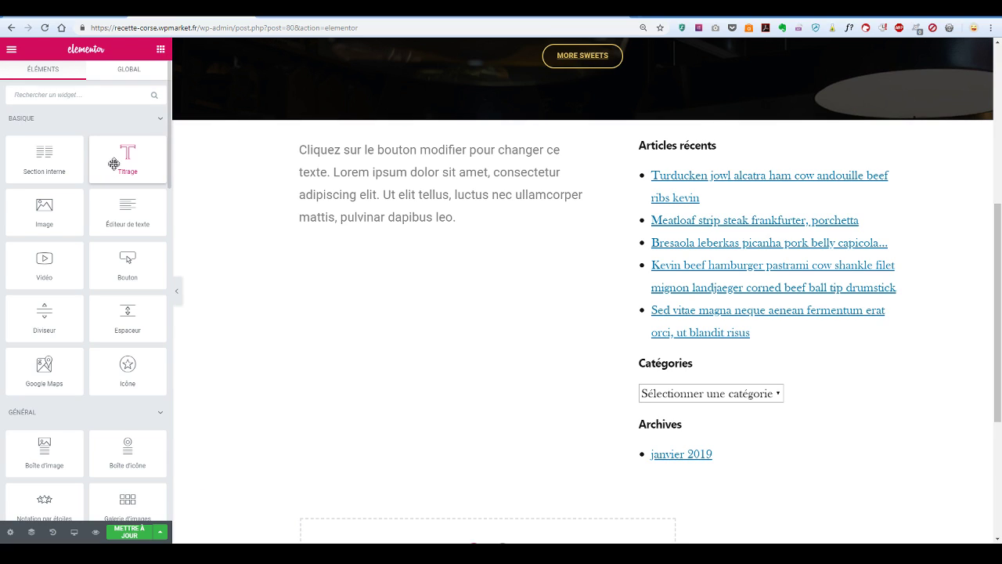
left_click(162, 121)
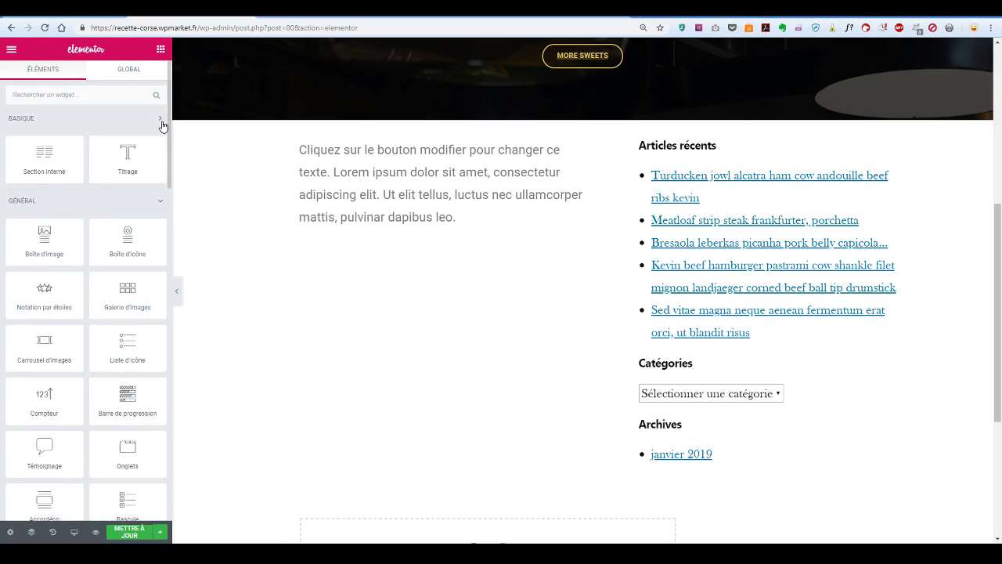
left_click(160, 149)
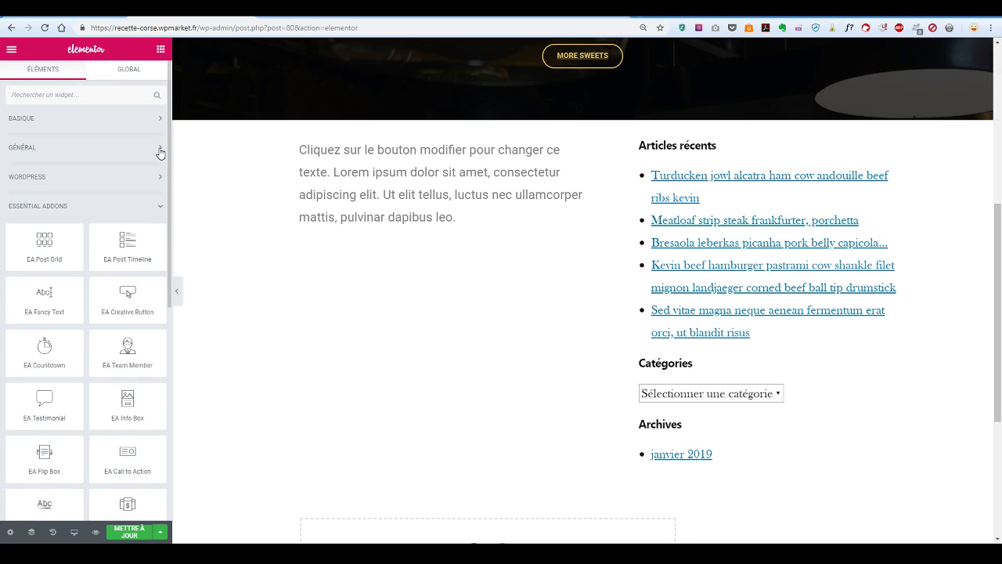
left_click(161, 208)
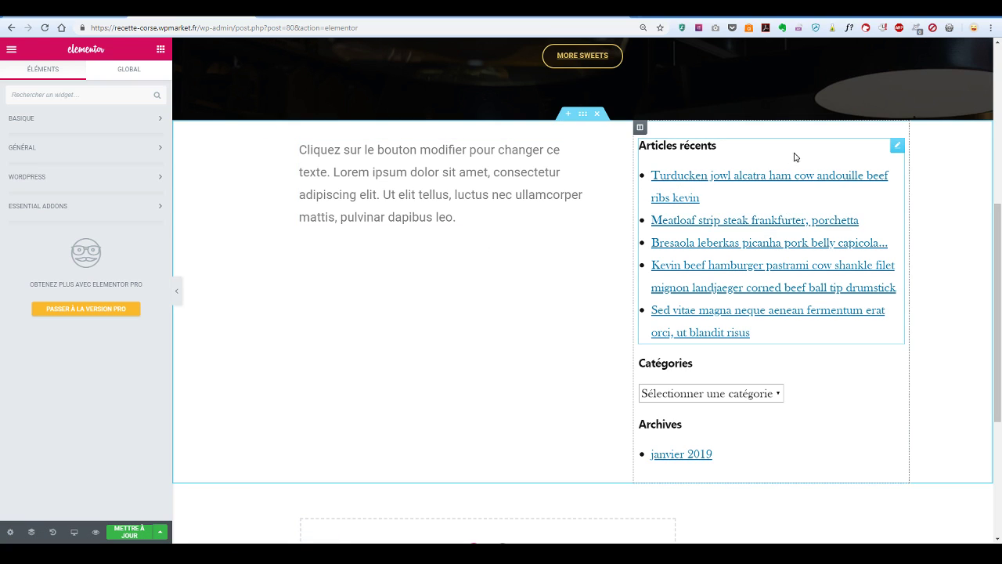
- Inspect the Articles récents widget's settings and browse the widgets in the WordPress category
left_click(898, 145)
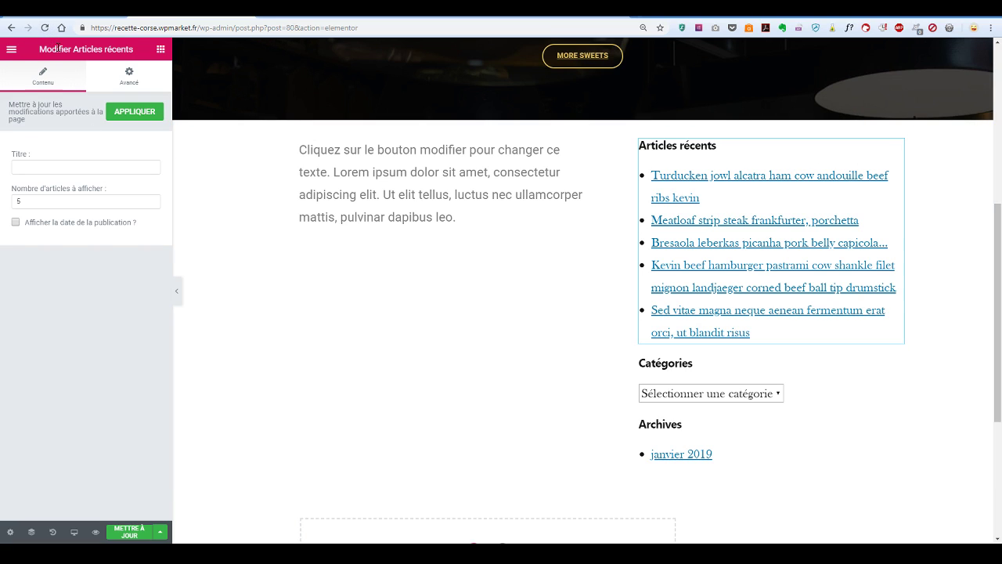
left_click(158, 50)
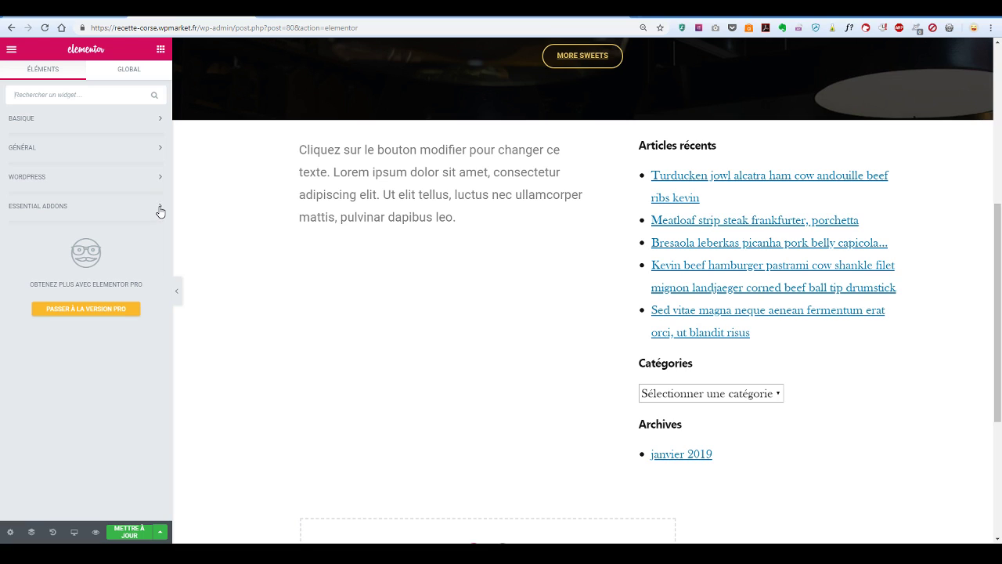
left_click(159, 181)
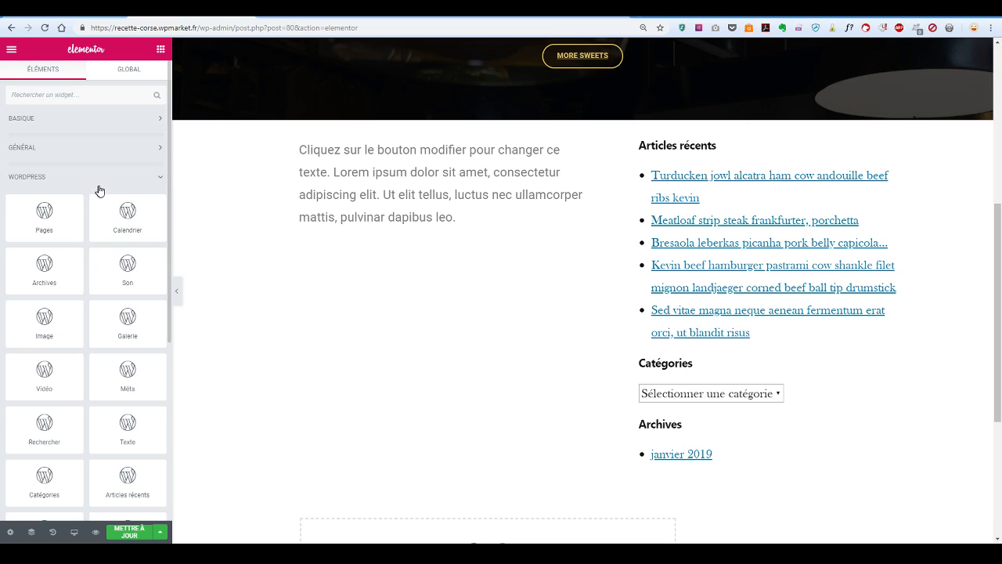
scroll(127, 210, "down", 2)
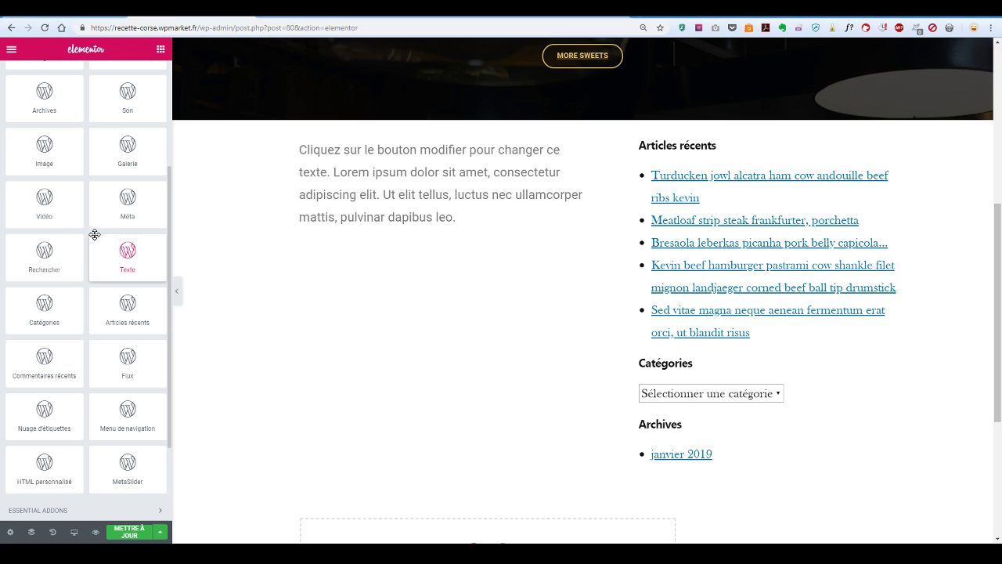
scroll(130, 231, "up", 2)
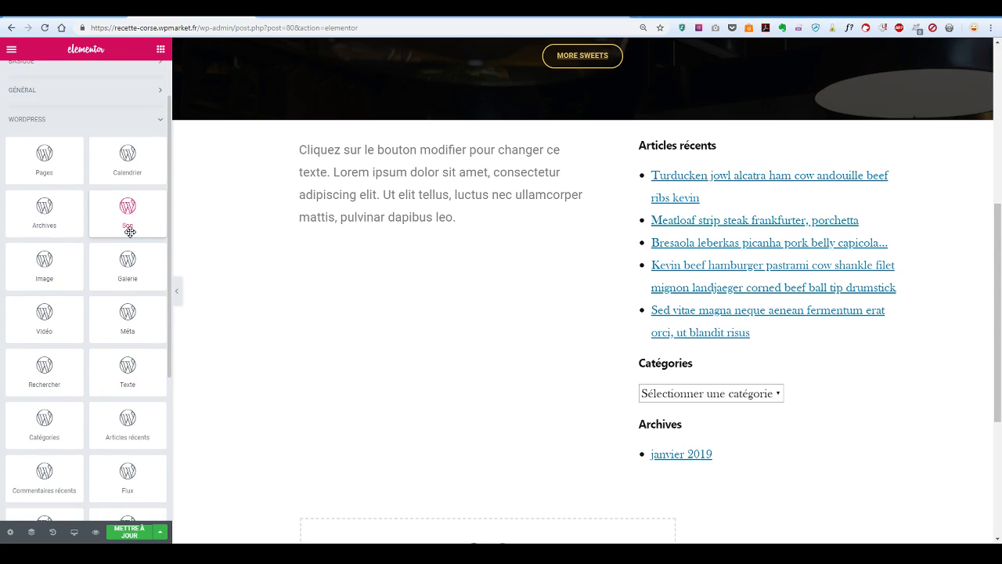
scroll(130, 232, "up", 1)
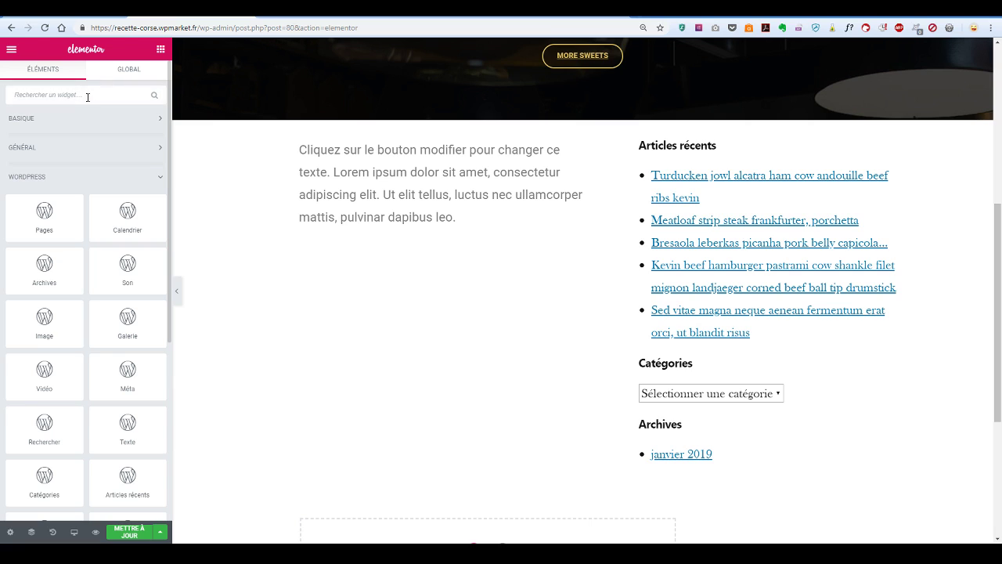
- Find the Articles récents widget with "arti", add it above the existing one in the sidebar column and set it to show 2 articles
type("arti")
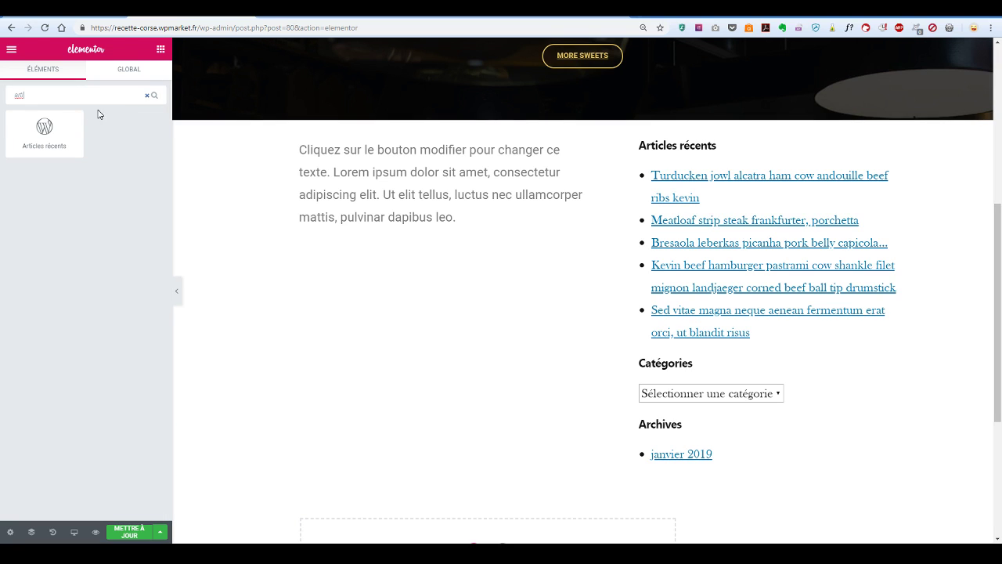
left_click_drag(44, 151, 680, 147)
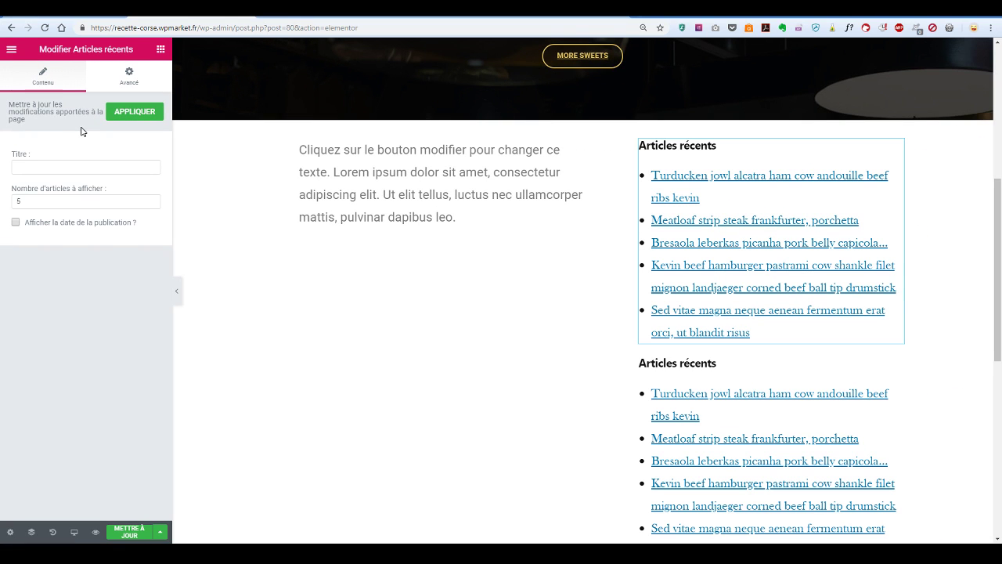
double_click(51, 204)
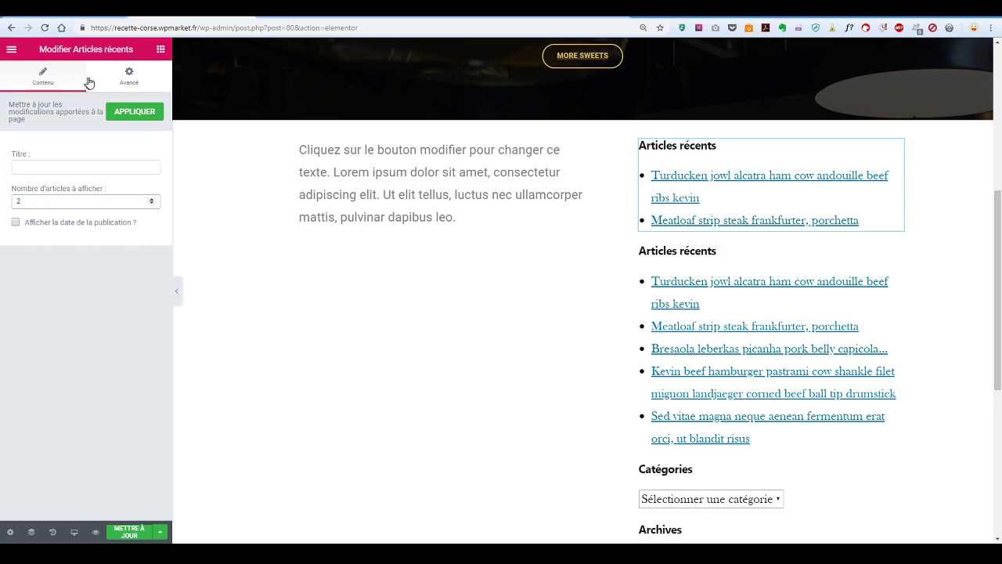
- Check the advanced settings of the upper Articles récents widget and delete that widget from the sidebar column
left_click(131, 82)
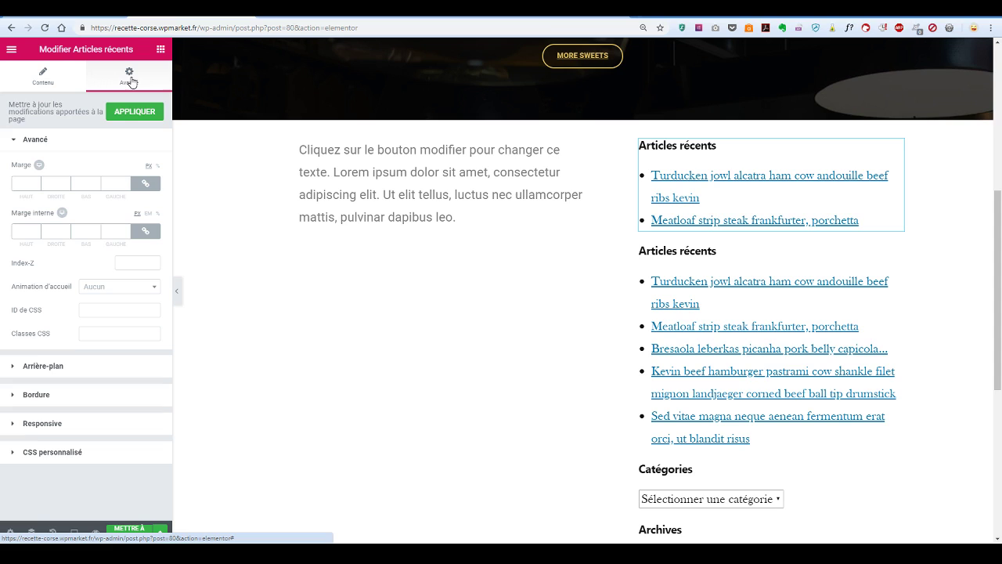
left_click(41, 84)
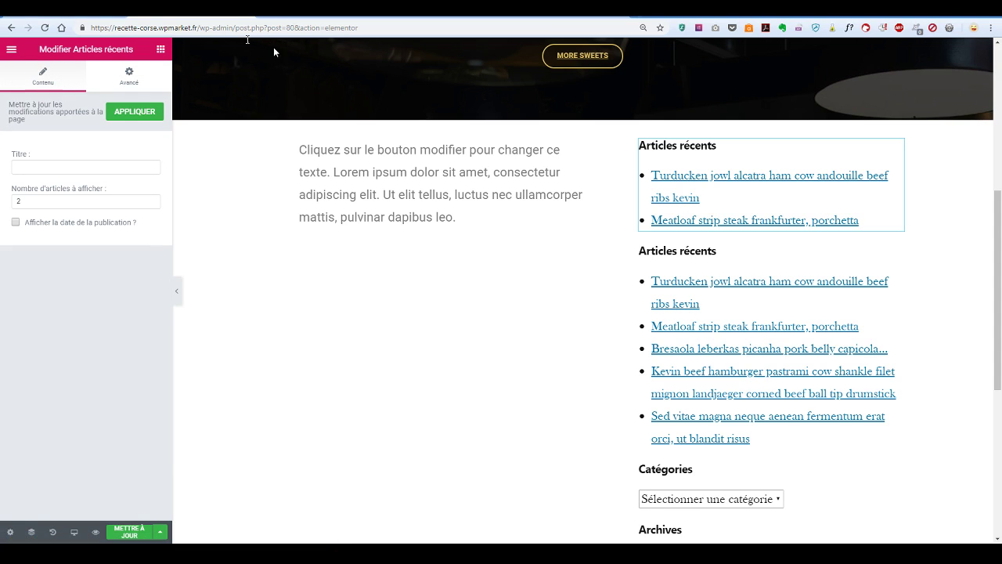
right_click(831, 208)
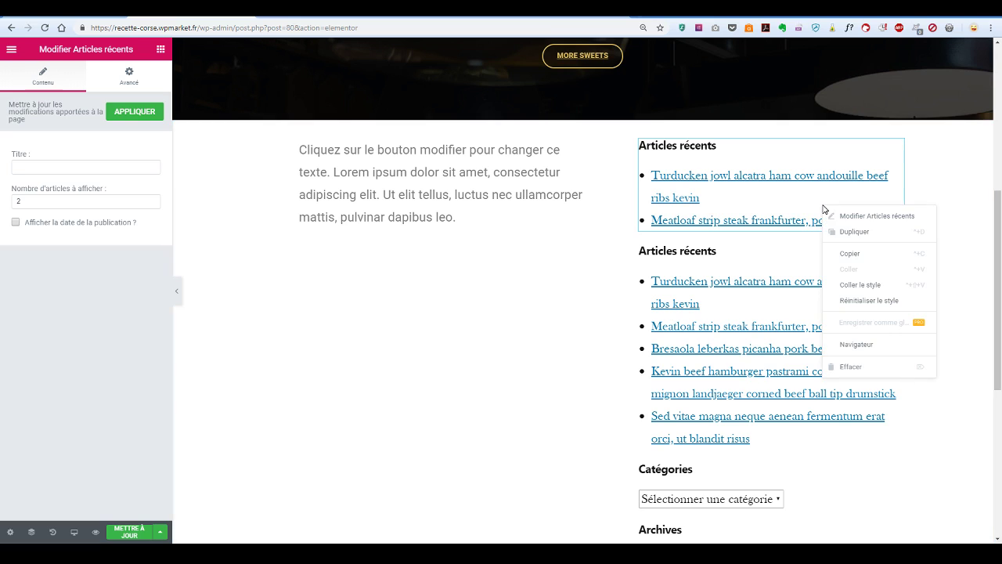
left_click(879, 368)
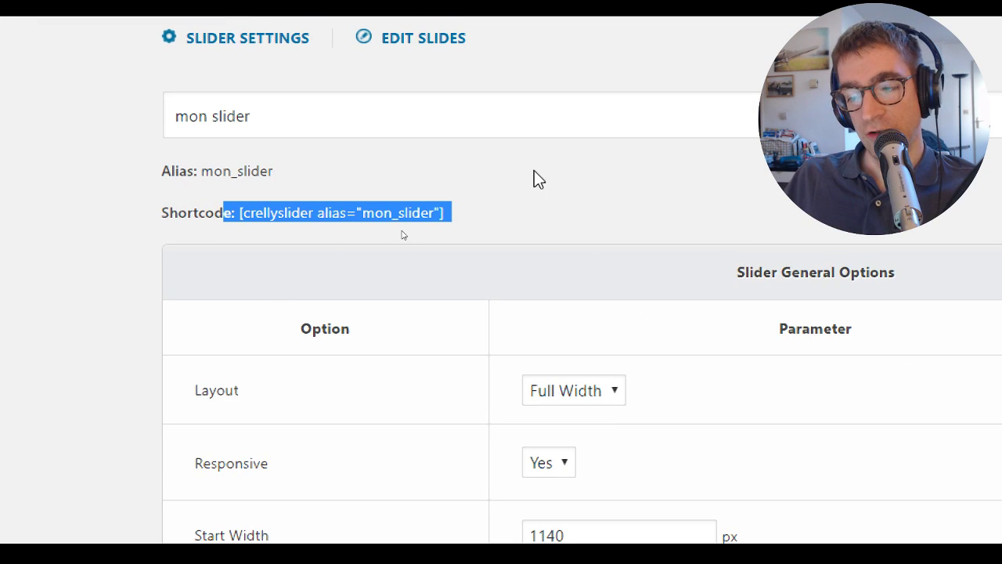
- Select the shortcode [crellyslider alias="mon_slider"] in the settings of mon slider
left_click(474, 219)
left_click_drag(474, 219, 235, 219)
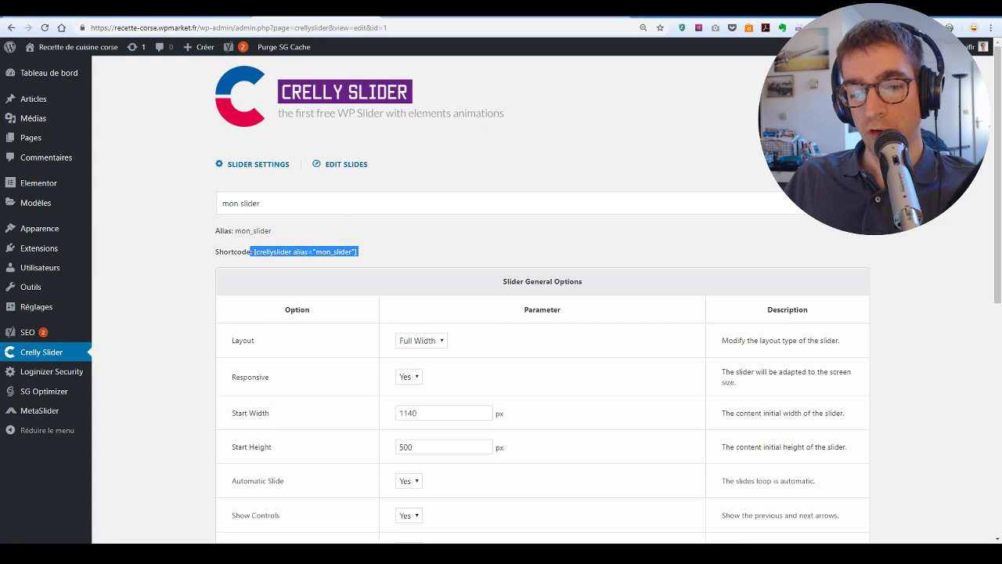
left_click(39, 248)
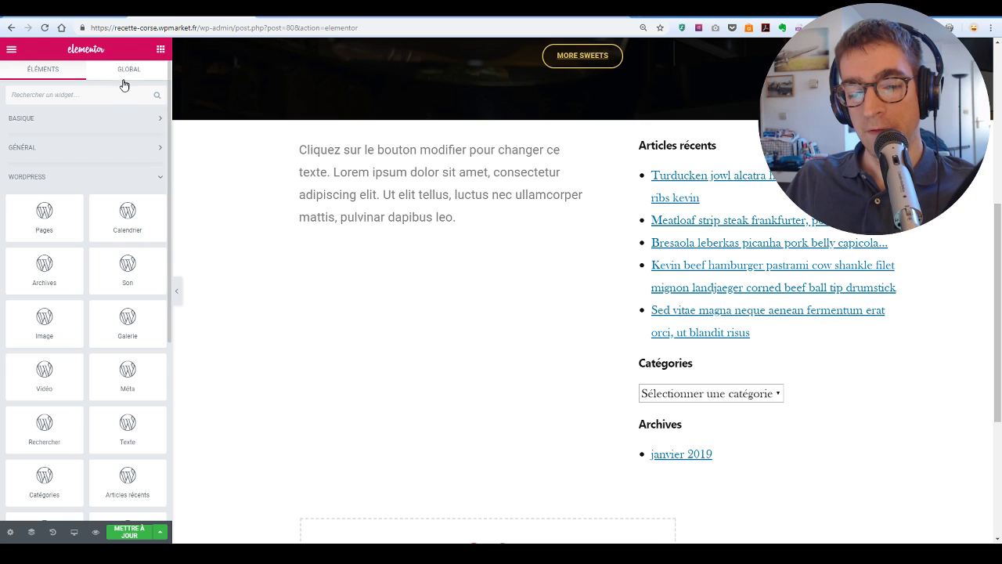
- Find the Code court widget with "code" and add it above the text paragraph, ready for its shortcode
type("code")
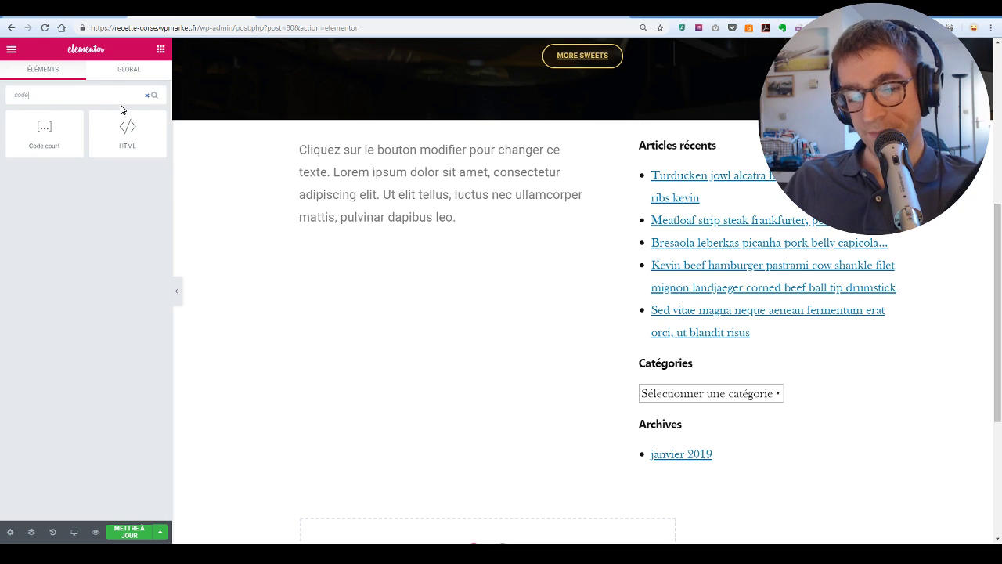
left_click_drag(78, 137, 331, 141)
left_click(110, 184)
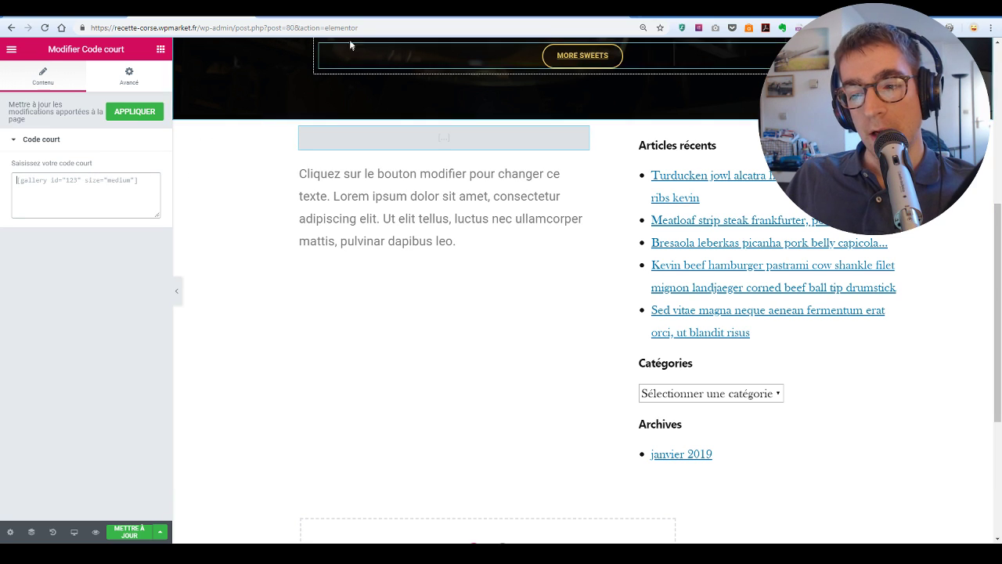
- View the demo slider's slides on the Crelly Slider website
left_click(450, 18)
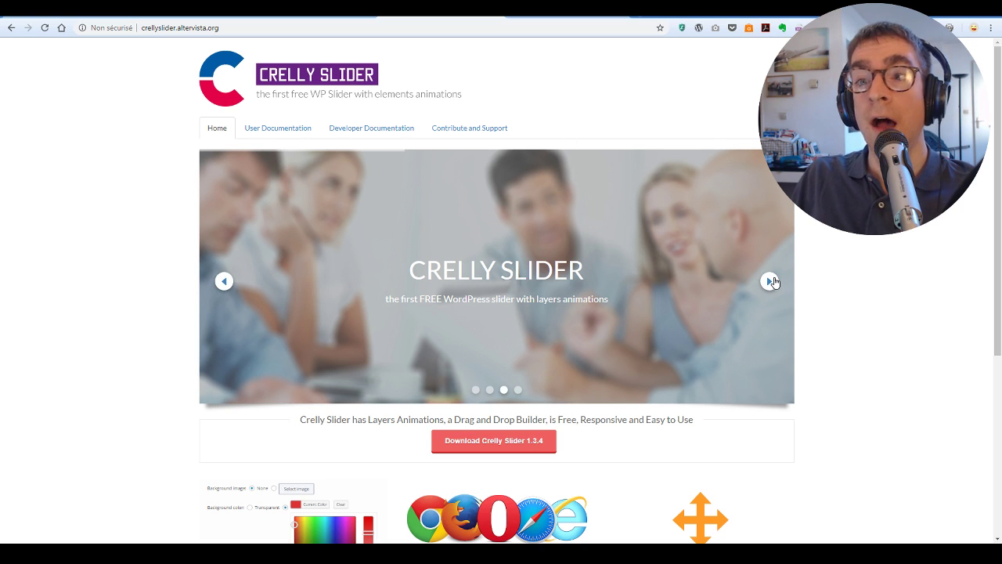
left_click(771, 282)
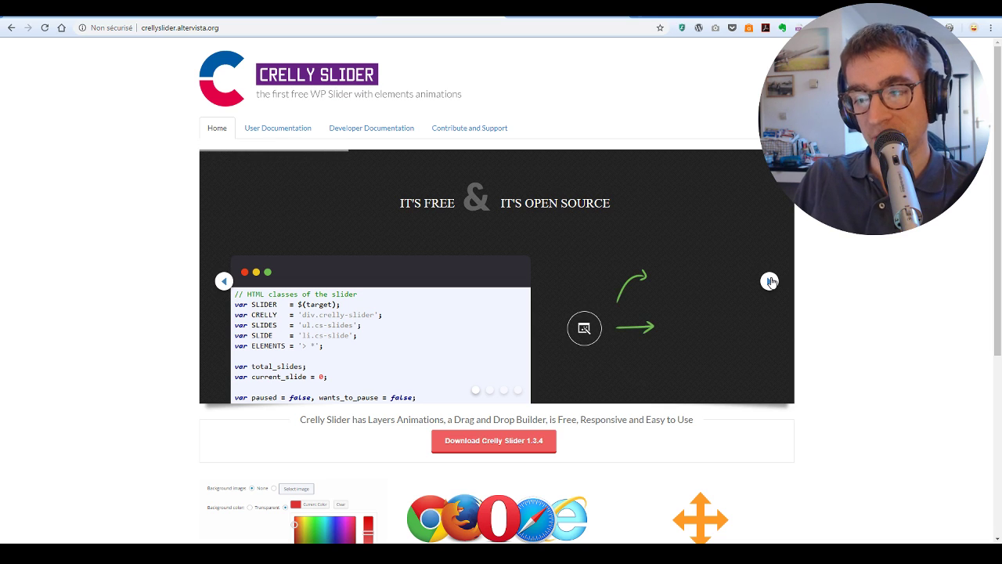
left_click(770, 281)
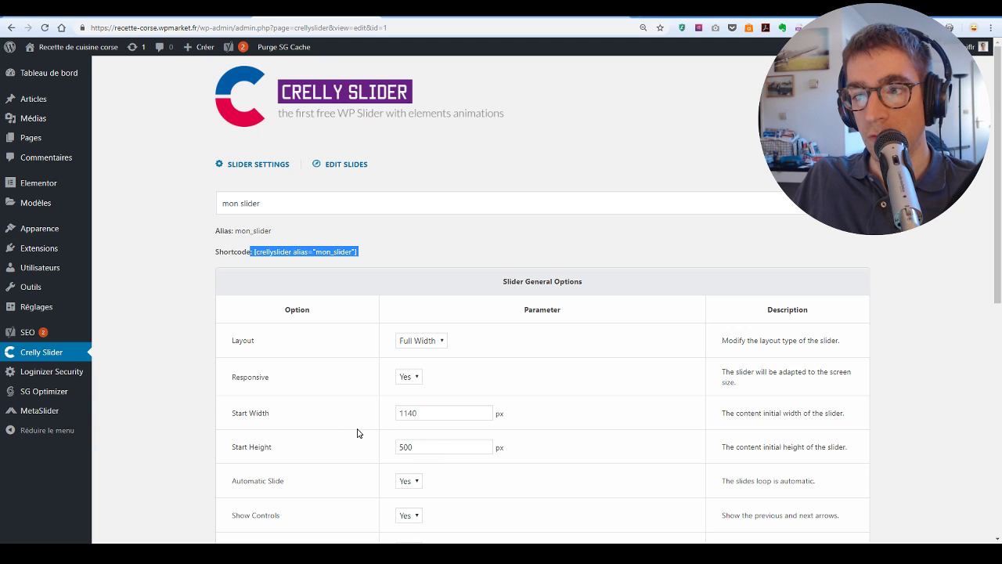
- Review mon slider's general options and the list of installed extensions before returning to the page editor
scroll(635, 228, "down", 5)
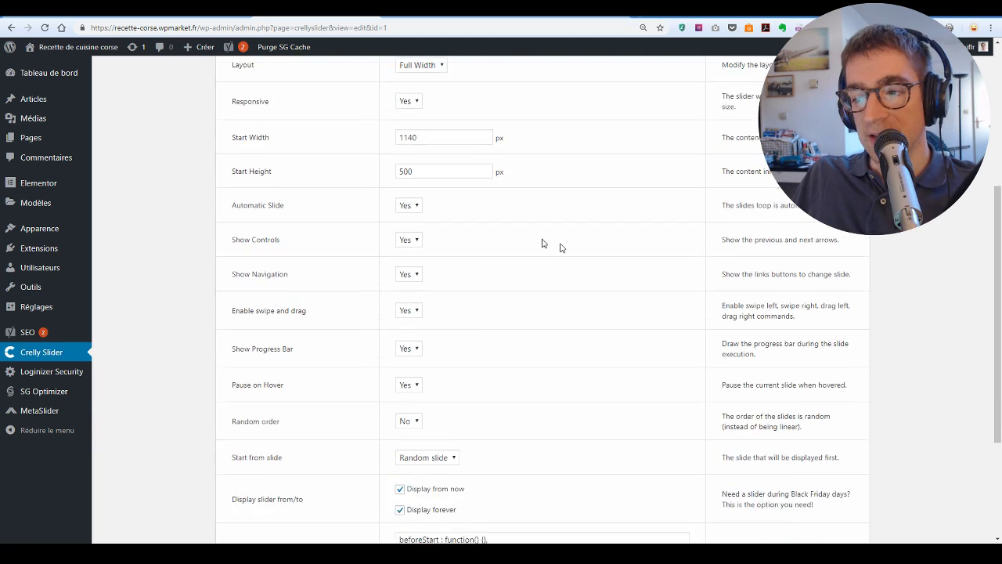
scroll(436, 246, "down", 2)
scroll(414, 287, "up", 6)
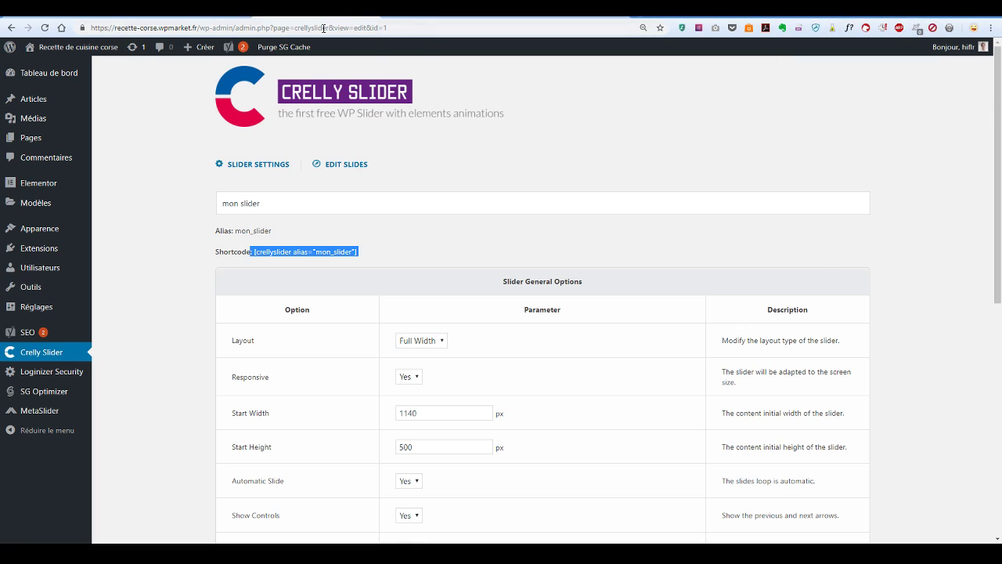
left_click(47, 7)
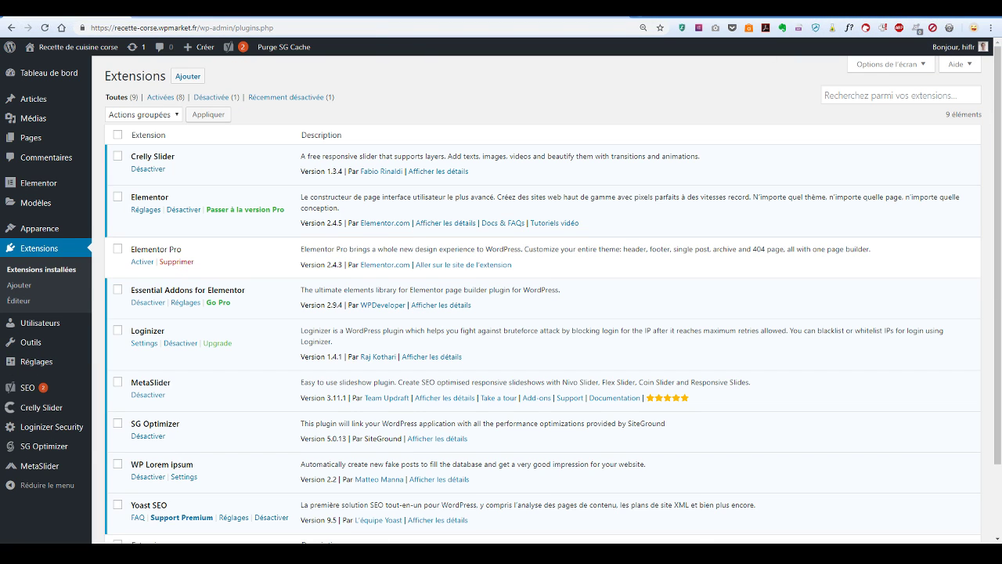
key("ctrl+Tab")
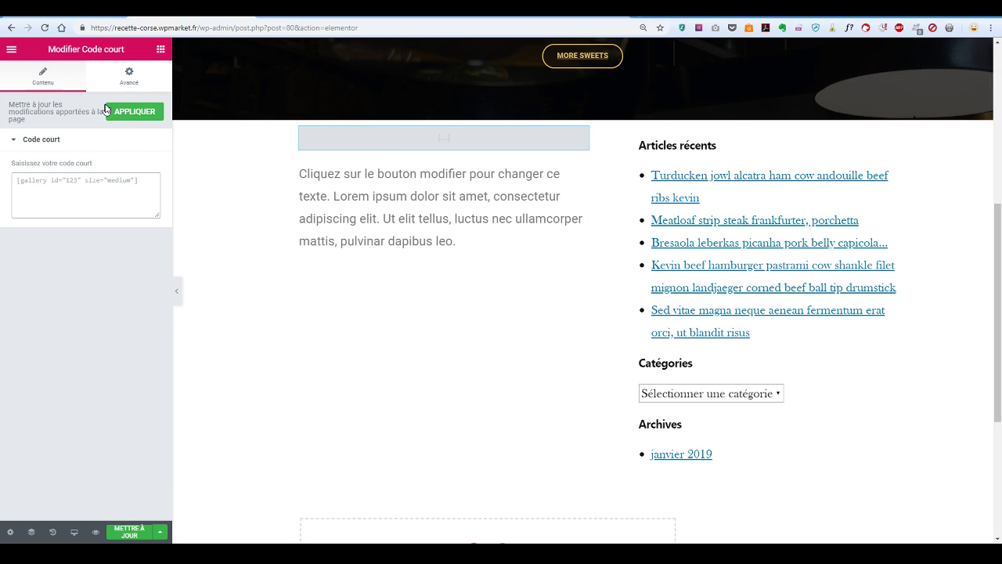
- Delete the empty Code court widget above the text paragraph and return to the widget list
left_click(160, 48)
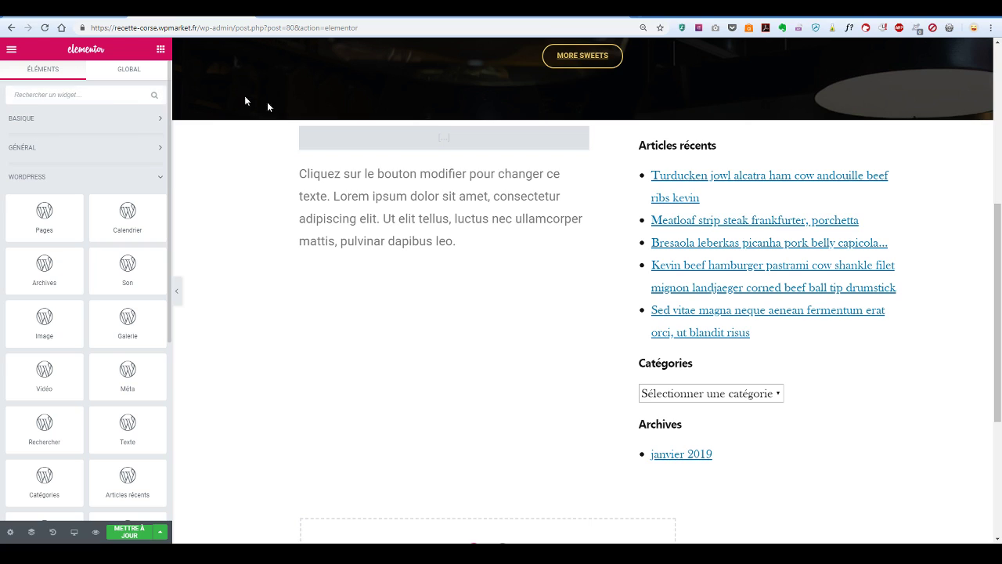
right_click(403, 133)
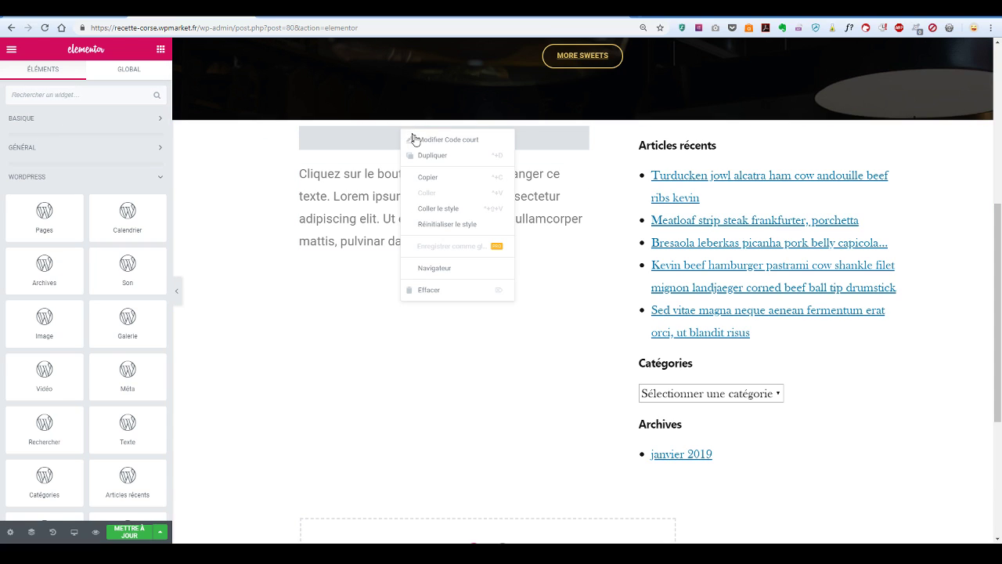
left_click(451, 290)
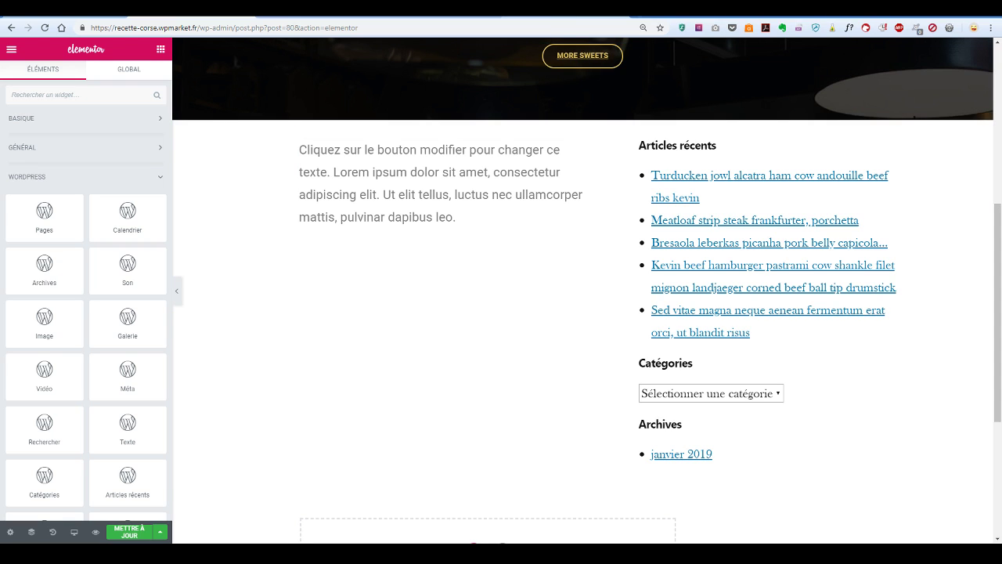
- Glance at the Crelly Slider website, then find the Code court widget with "code" and add it above the text paragraph
left_click(627, 11)
left_click(495, 11)
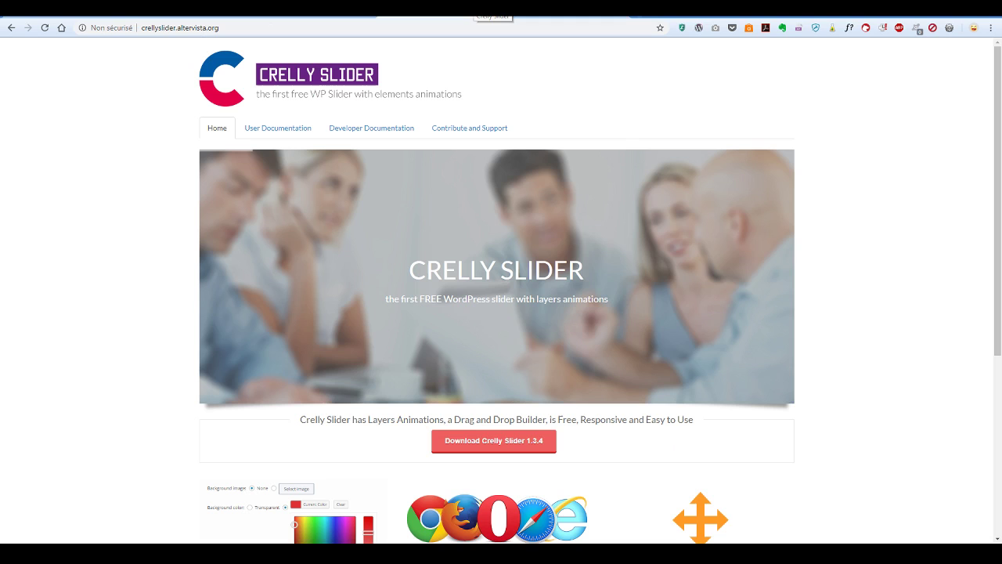
left_click(245, 11)
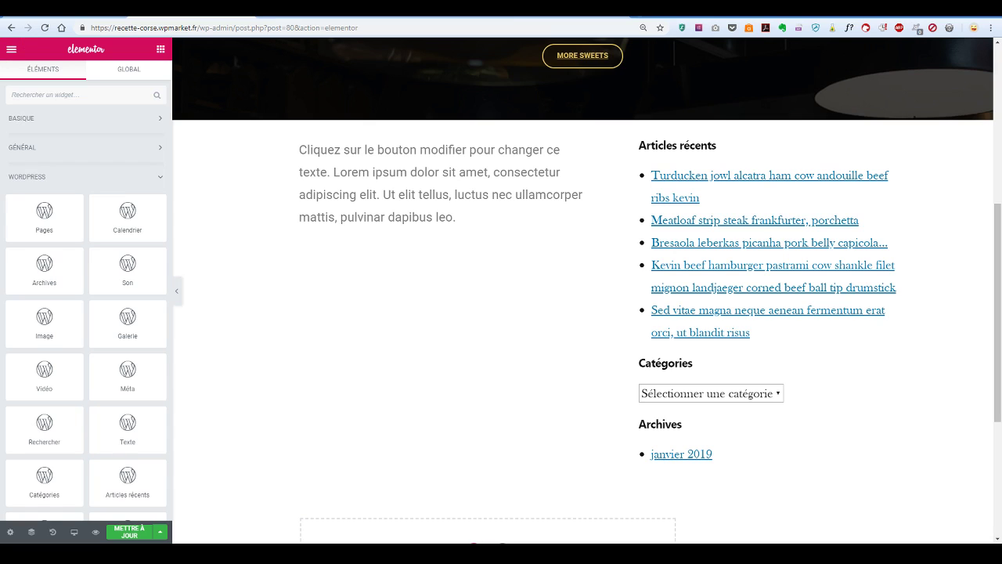
left_click(128, 91)
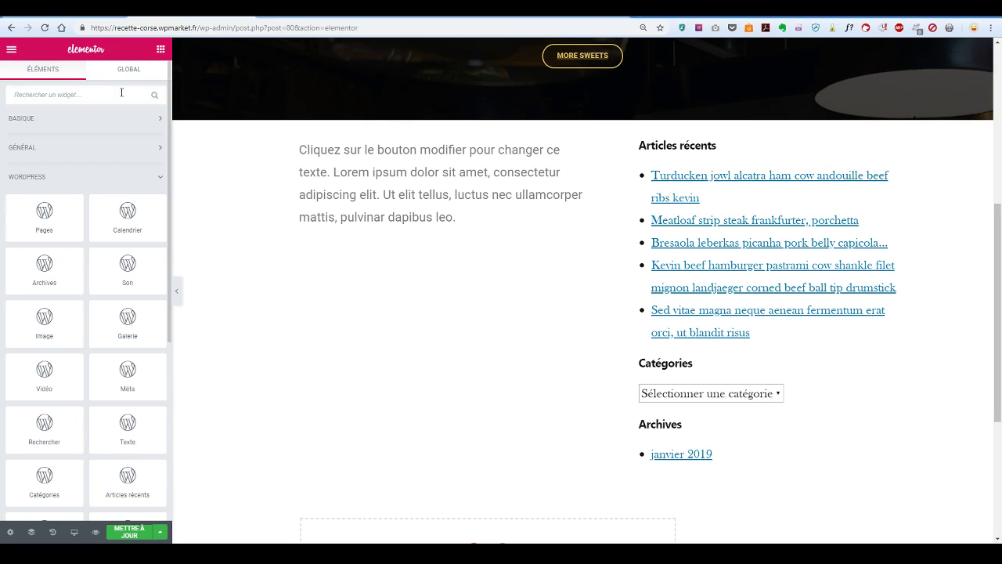
type("code")
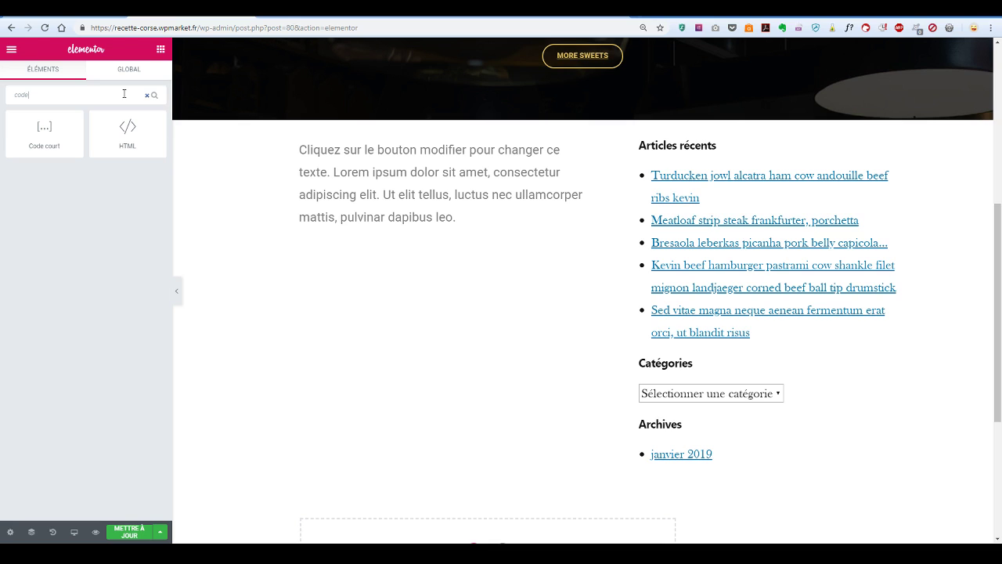
left_click_drag(68, 122, 376, 135)
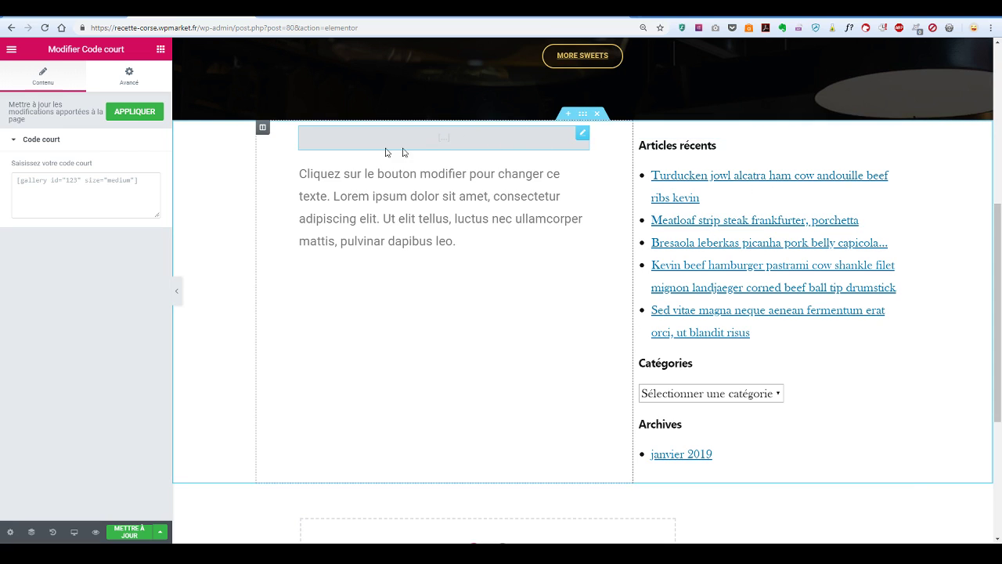
- Look through the Code court widget's content and advanced settings, then delete the widget
left_click(134, 82)
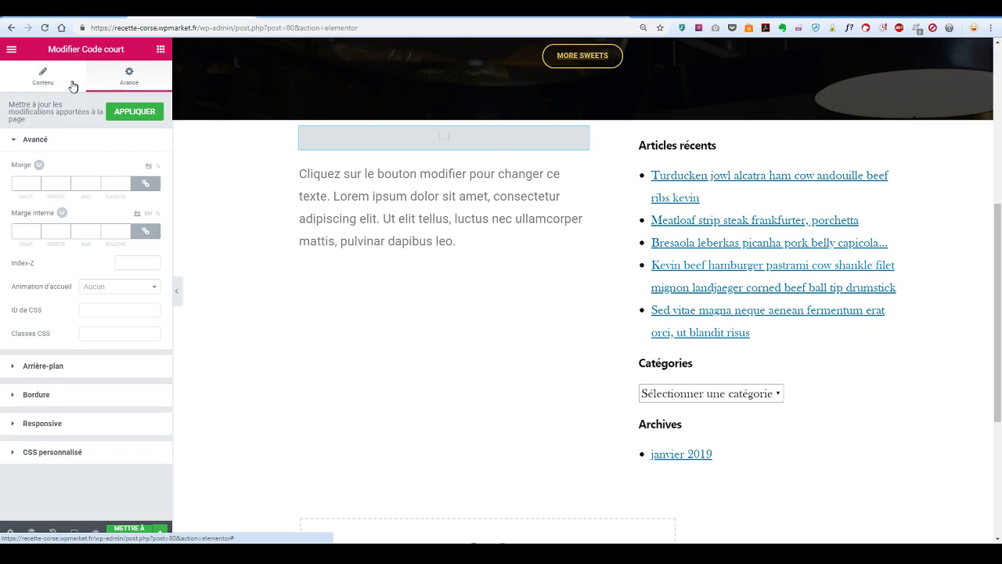
left_click(47, 82)
left_click(132, 74)
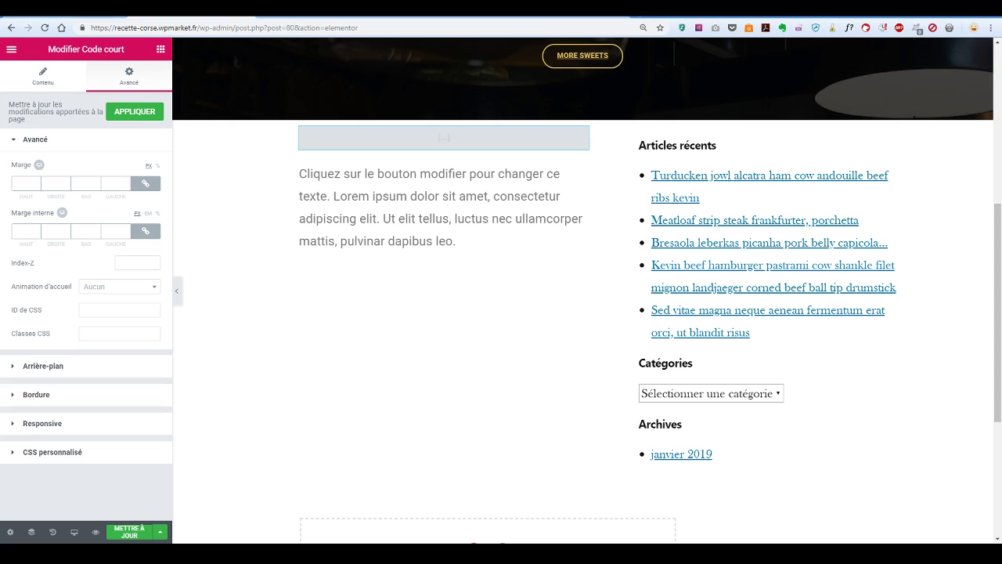
right_click(424, 140)
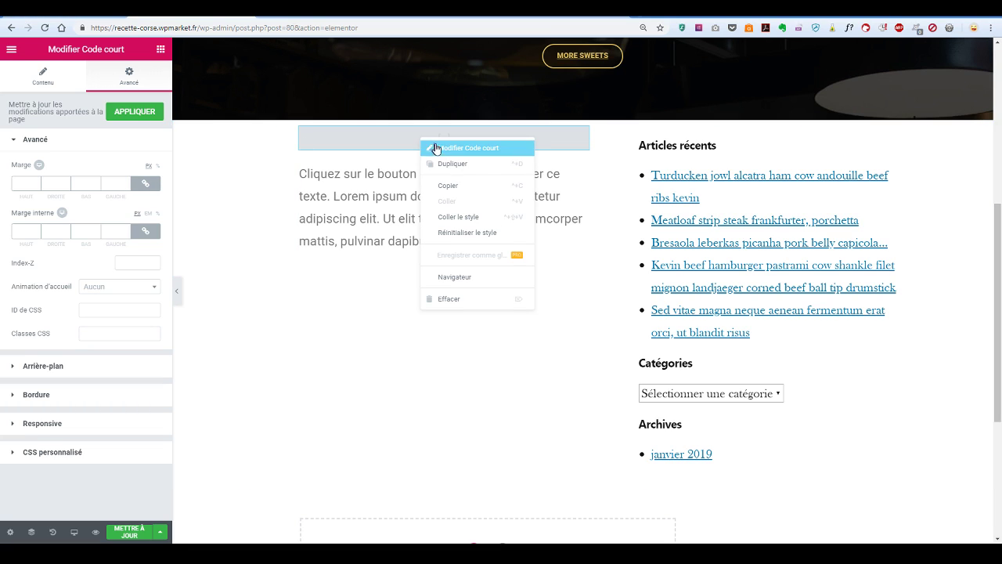
key("Delete")
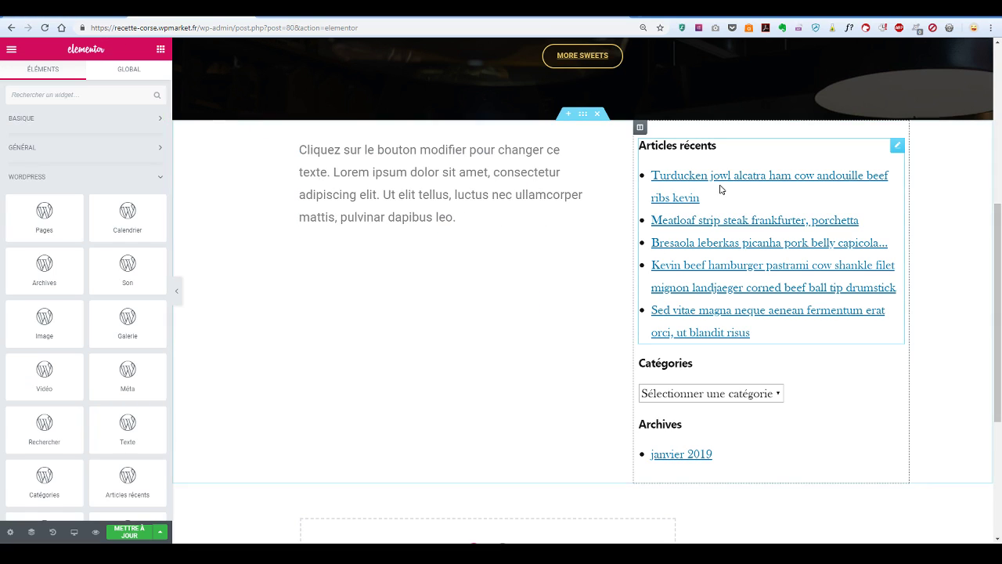
- Delete the Articles récents widget above Catégories in the column beside the text paragraph
right_click(709, 190)
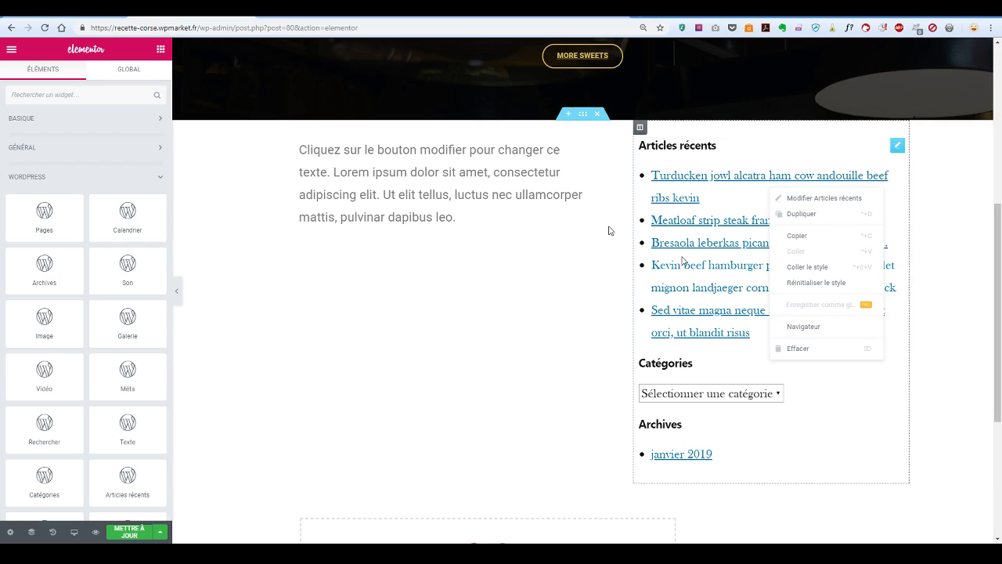
left_click(587, 224)
scroll(719, 131, "up", 1)
scroll(712, 125, "up", 4)
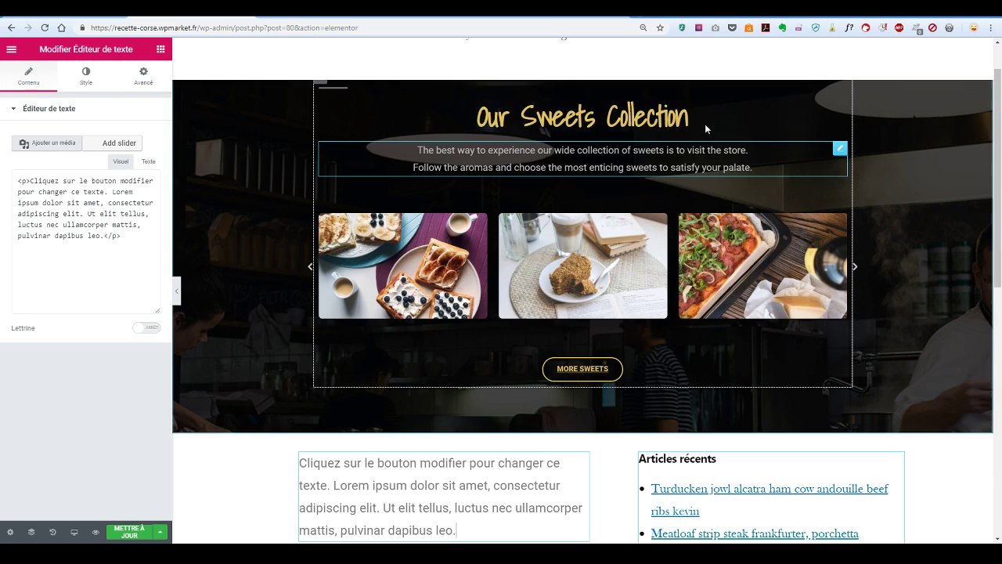
scroll(641, 238, "down", 3)
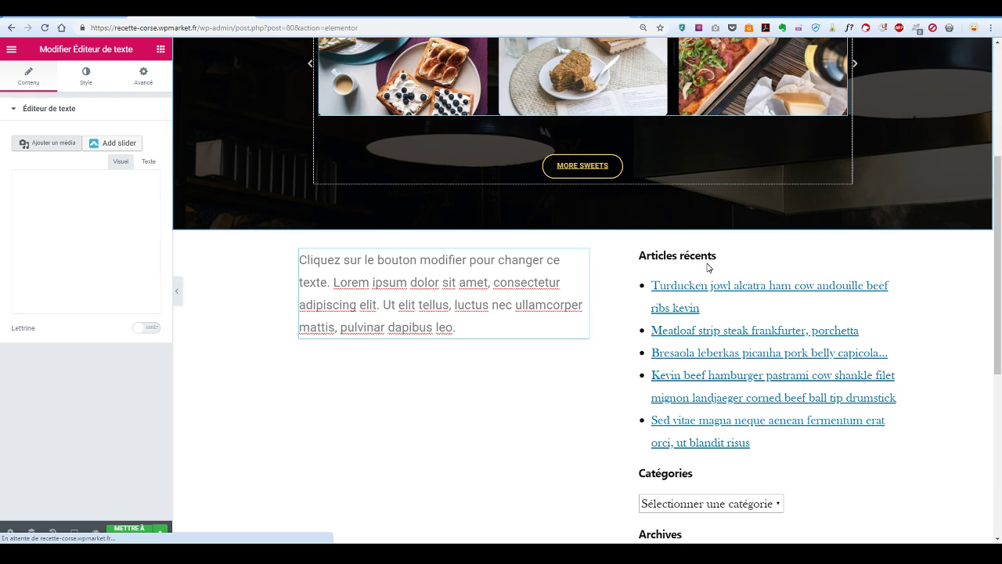
scroll(893, 270, "down", 3)
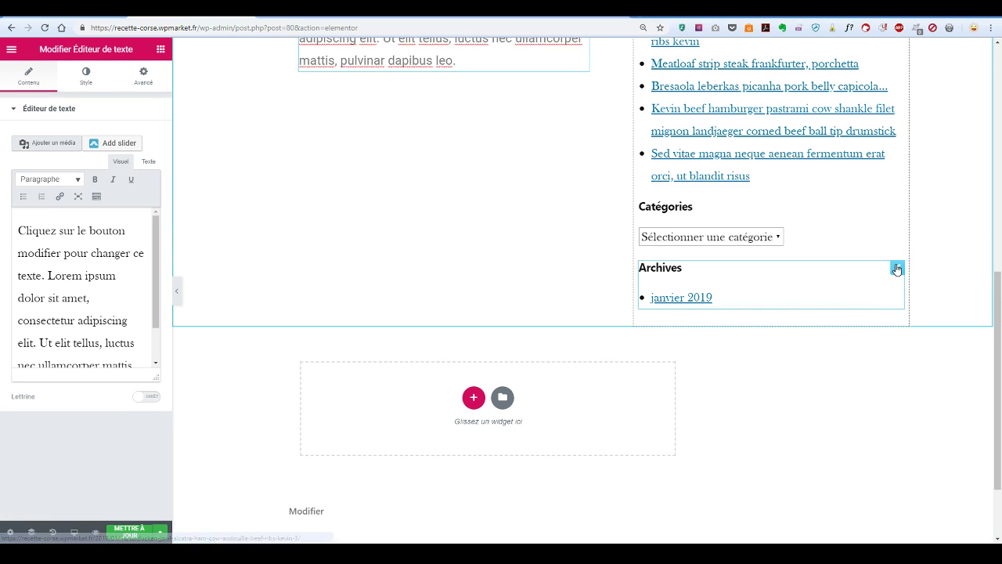
scroll(873, 258, "up", 1)
scroll(873, 257, "up", 2)
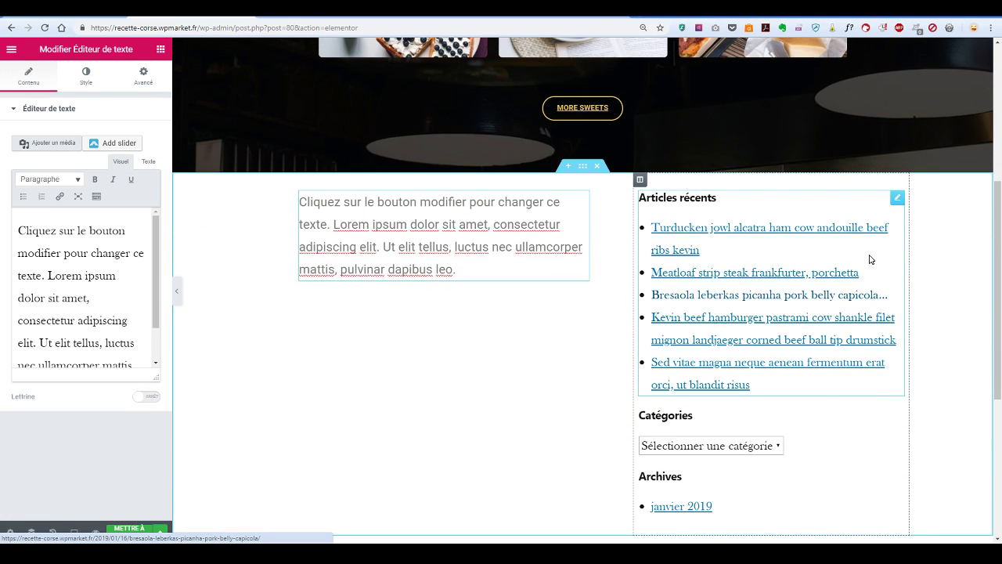
right_click(831, 216)
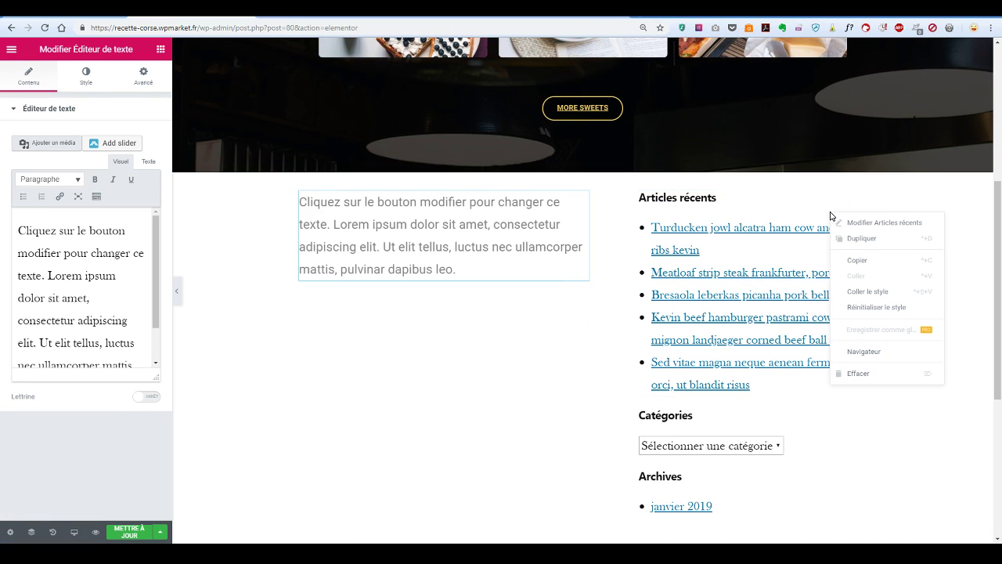
left_click(885, 376)
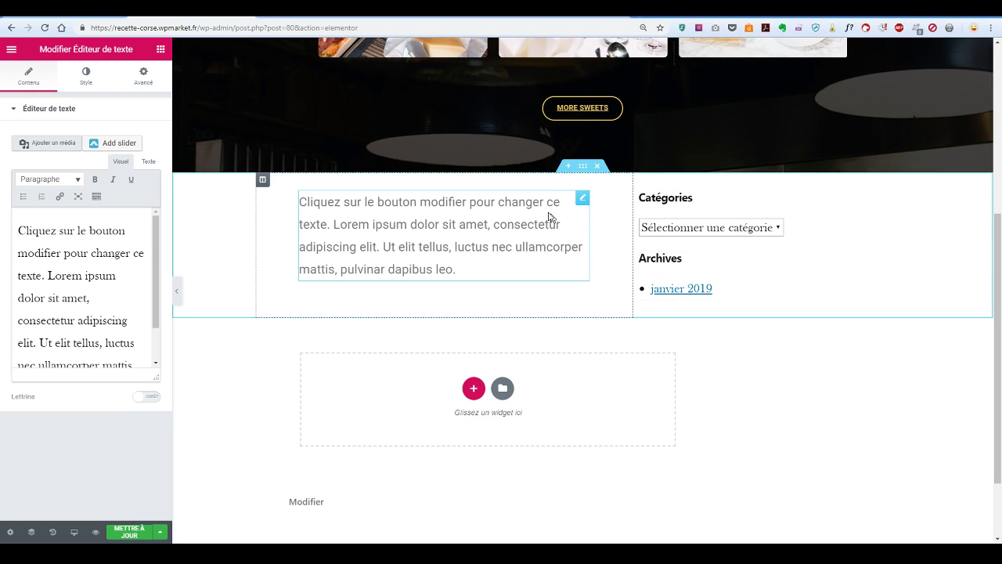
- Move the text paragraph into the other column above Catégories, and collapse the WordPress category in the widget list
left_click_drag(582, 198, 667, 195)
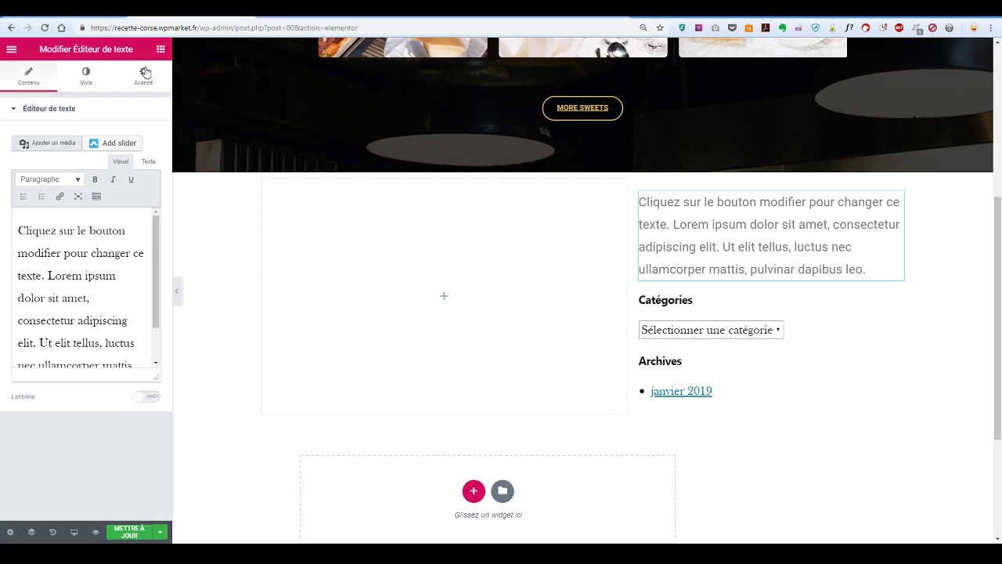
left_click(161, 49)
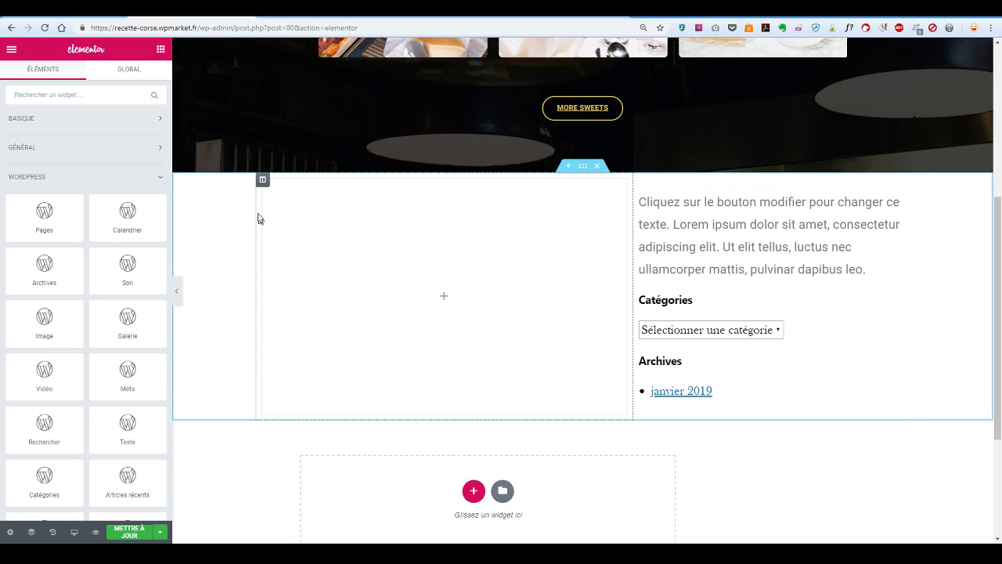
left_click(161, 180)
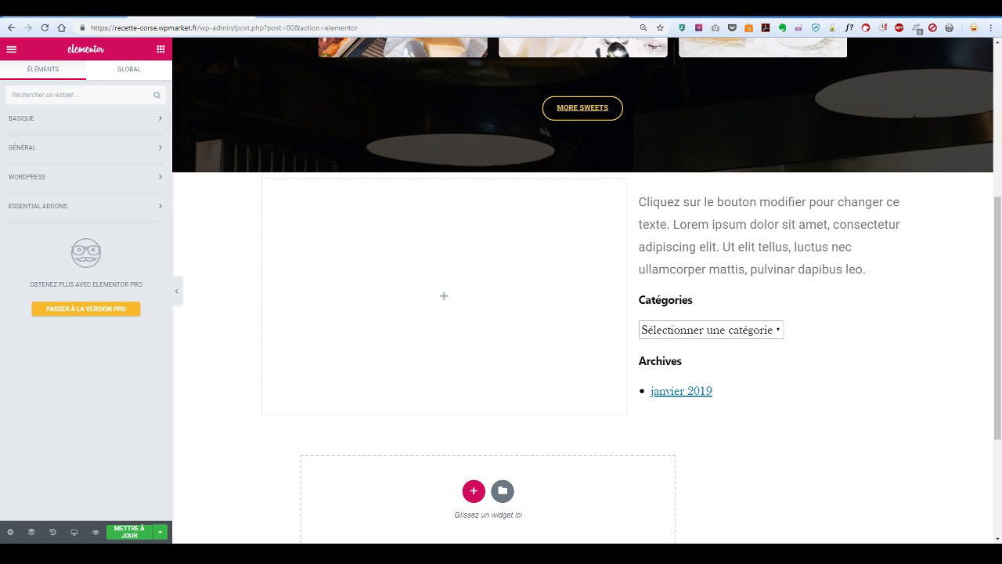
- Examine the free and premium elements listed in the Essential Addons settings
left_click(498, 15)
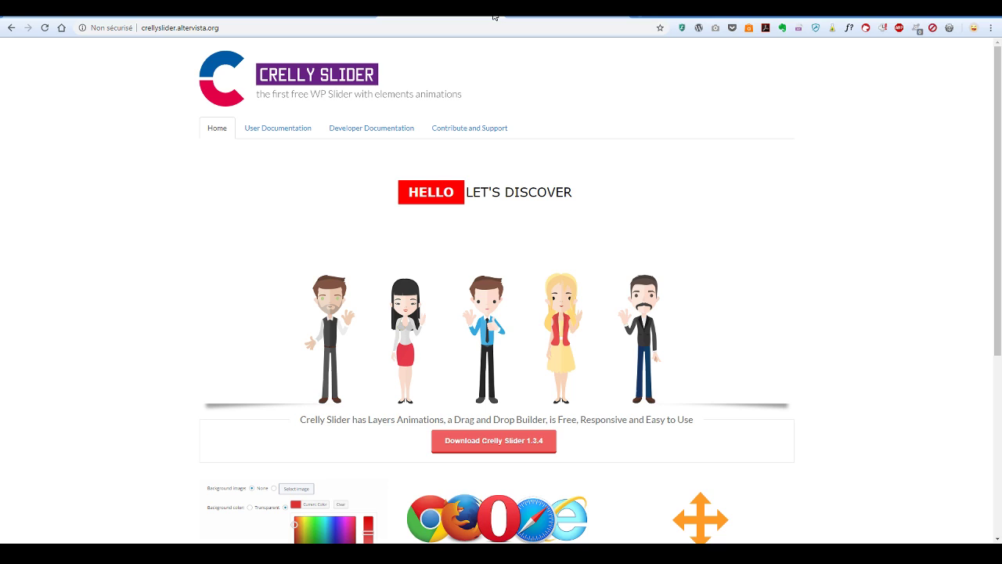
left_click(494, 16)
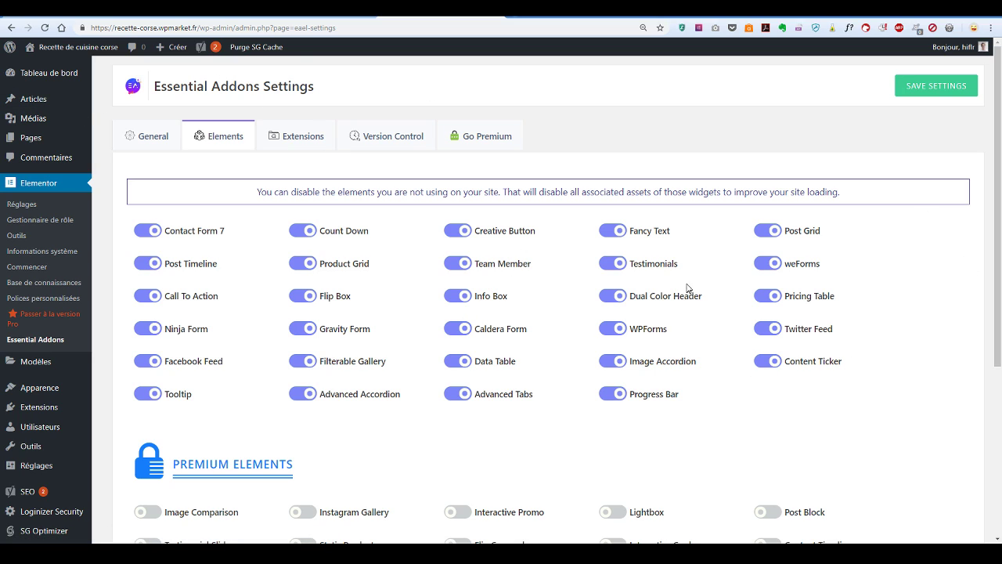
scroll(693, 278, "down", 2)
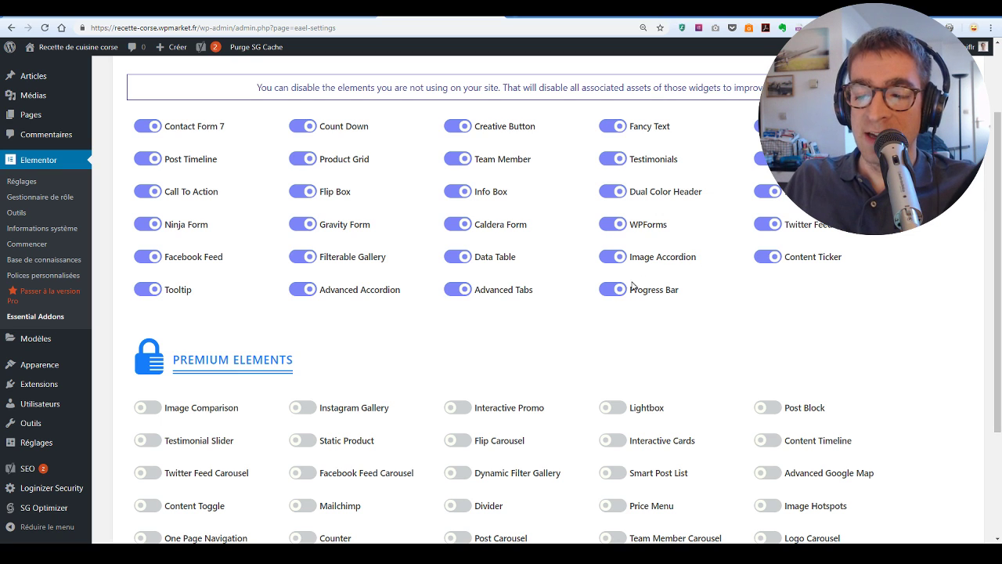
scroll(549, 293, "up", 2)
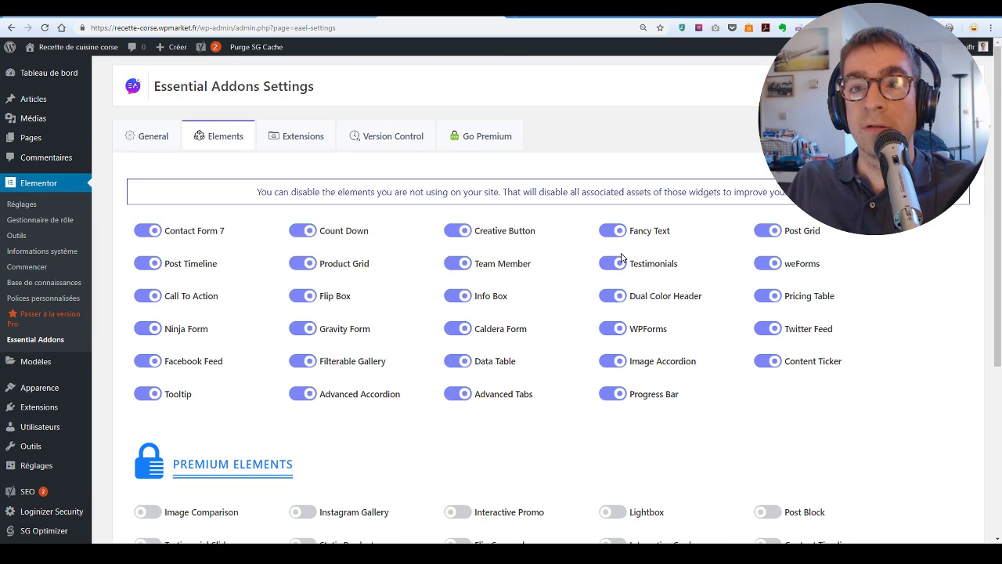
scroll(622, 258, "down", 3)
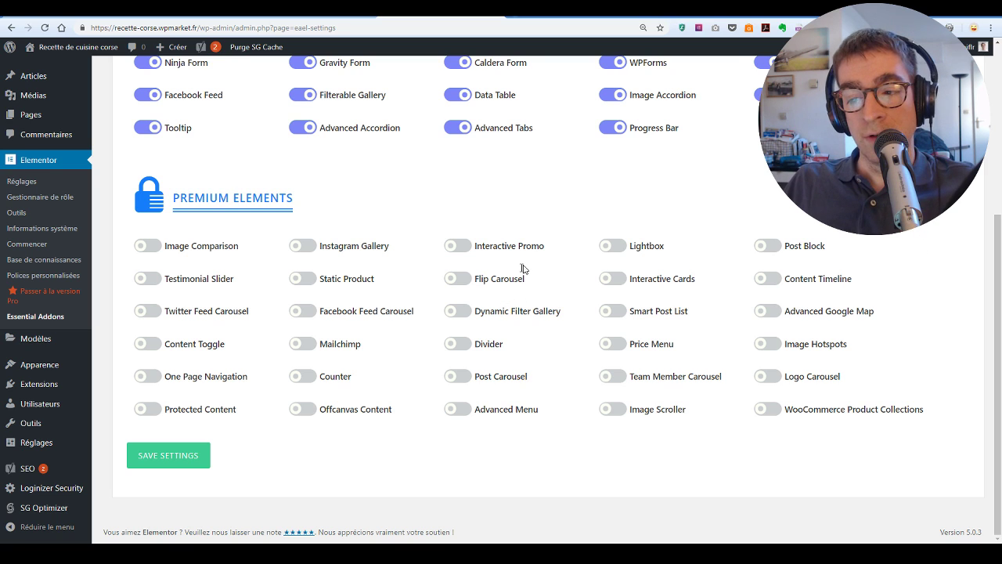
scroll(523, 269, "up", 3)
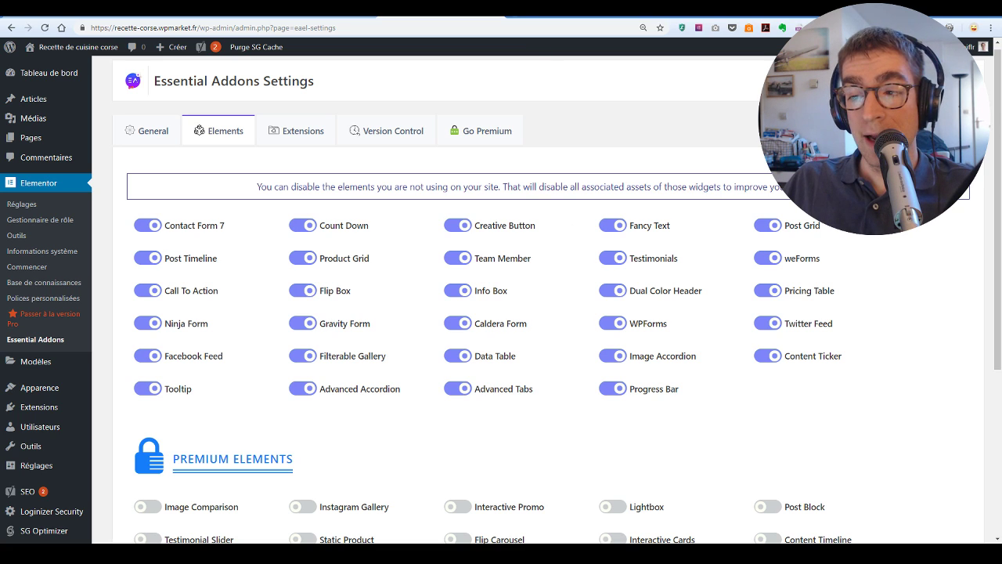
- Browse the Essential Addons widgets available in the page editor, comparing them with the elements enabled in the plugin's settings
left_click(391, 12)
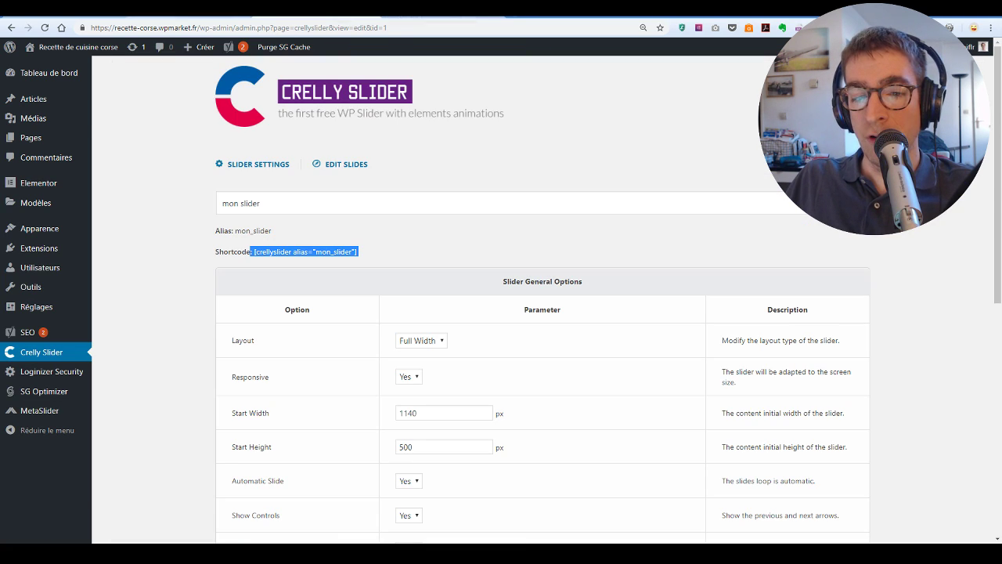
key("ctrl+Tab")
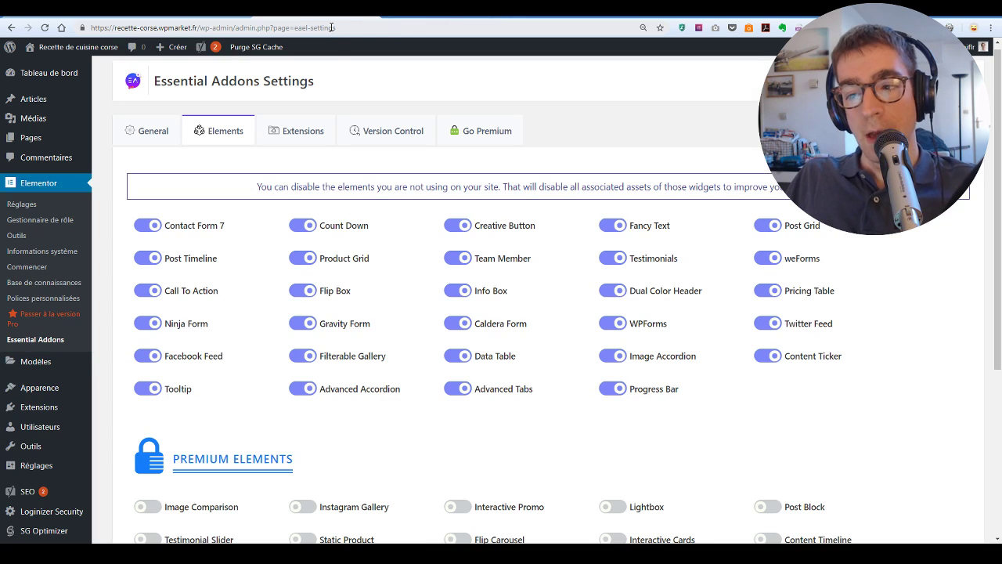
key("ctrl+Tab")
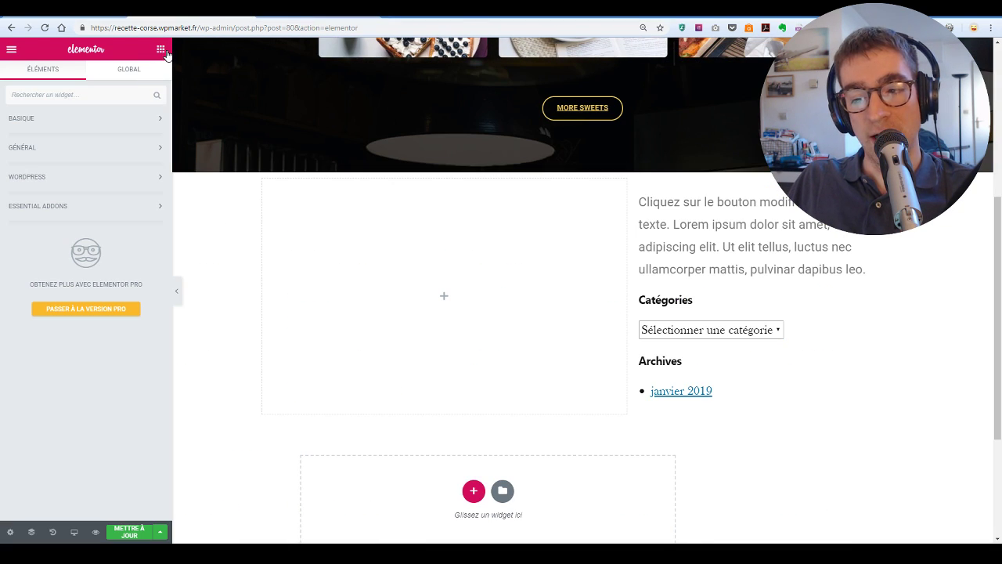
left_click(161, 207)
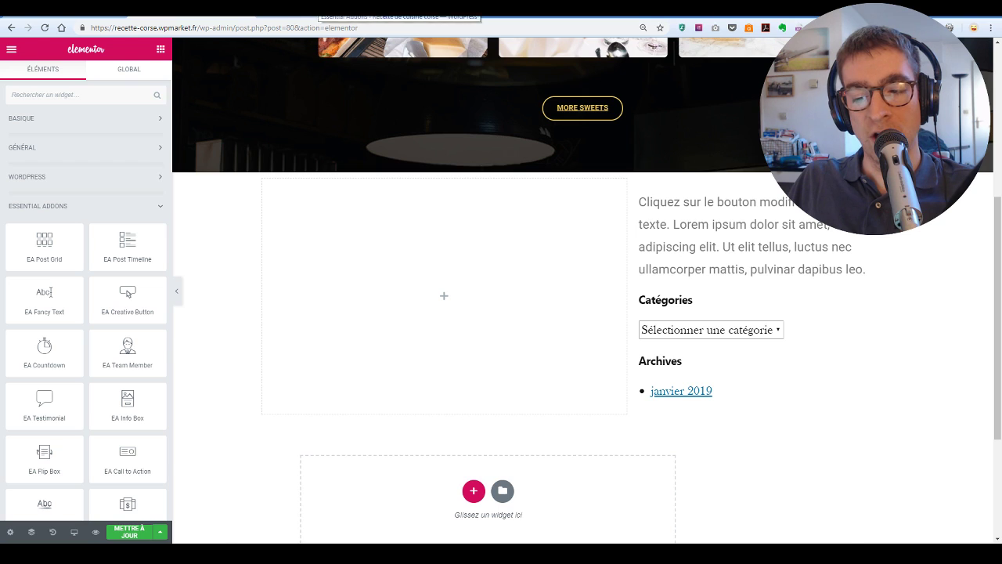
left_click(400, 12)
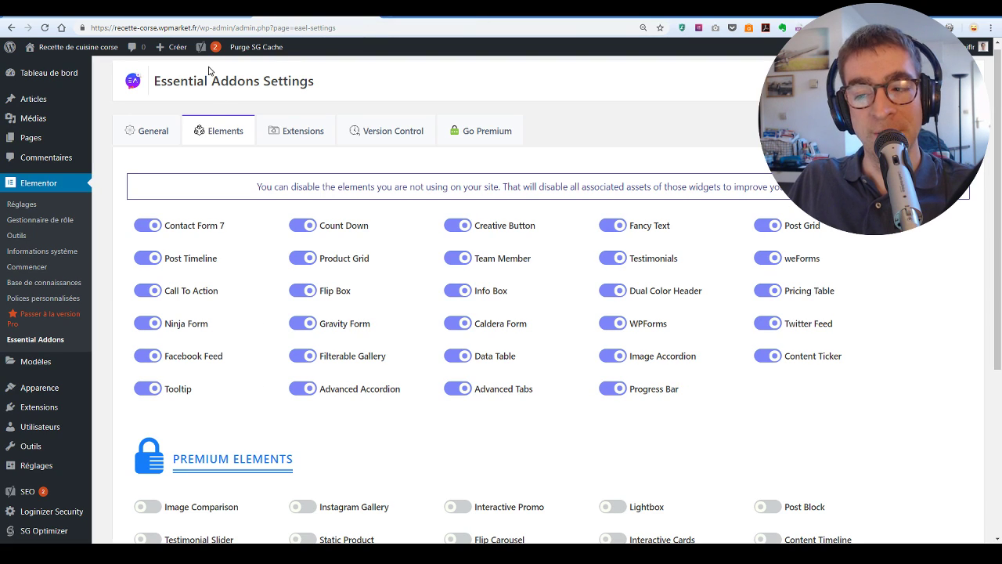
key("ctrl+shift+Tab")
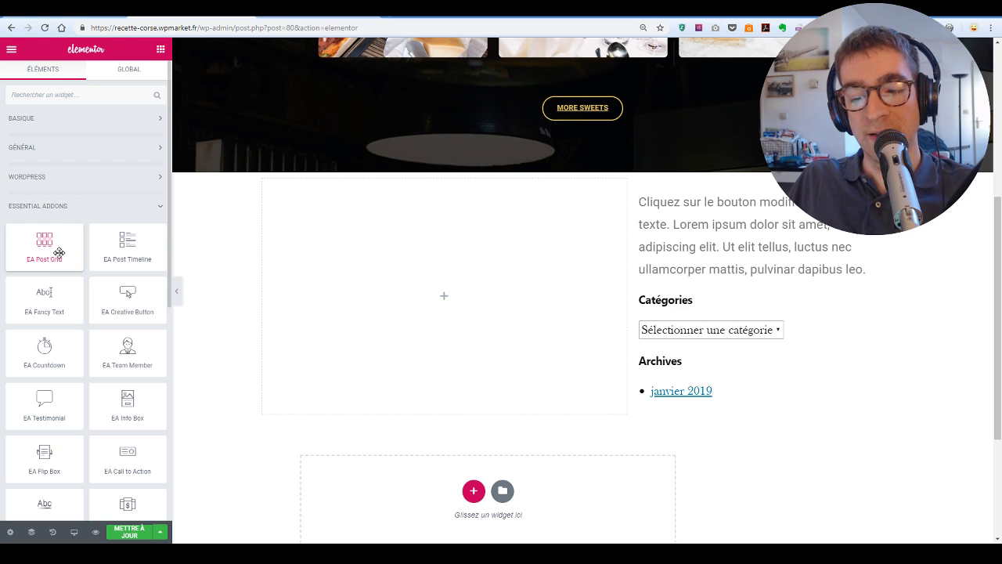
scroll(70, 260, "down", 5)
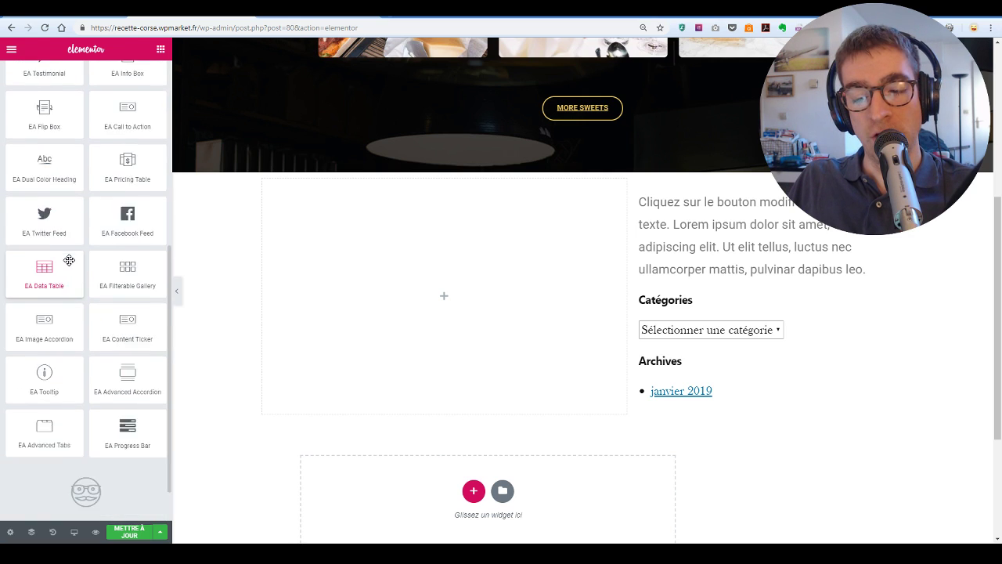
- Add an EA Post Grid widget to the empty column beside the text paragraph, and widen that column
scroll(70, 260, "up", 5)
left_click_drag(70, 260, 419, 233)
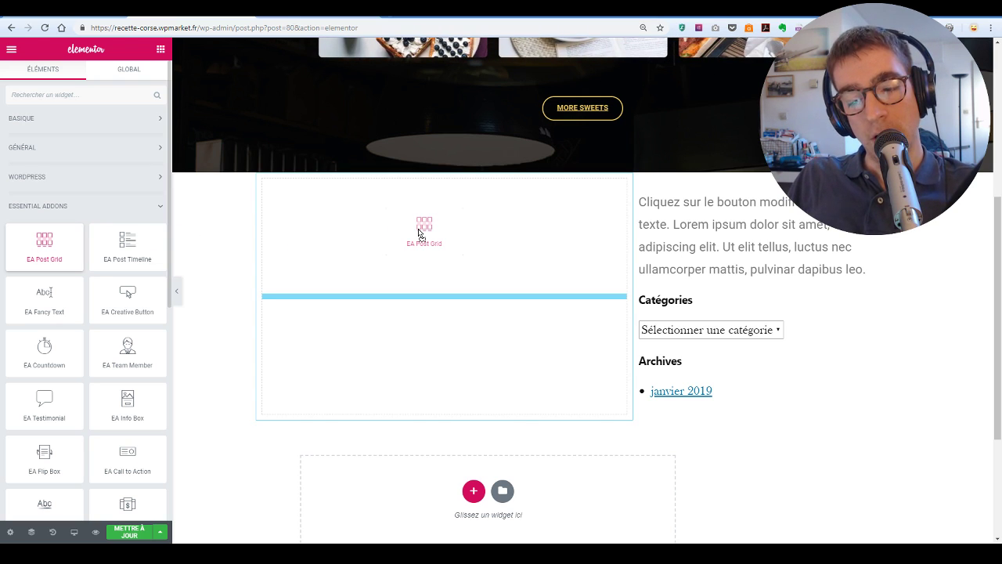
left_click_drag(419, 234, 419, 235)
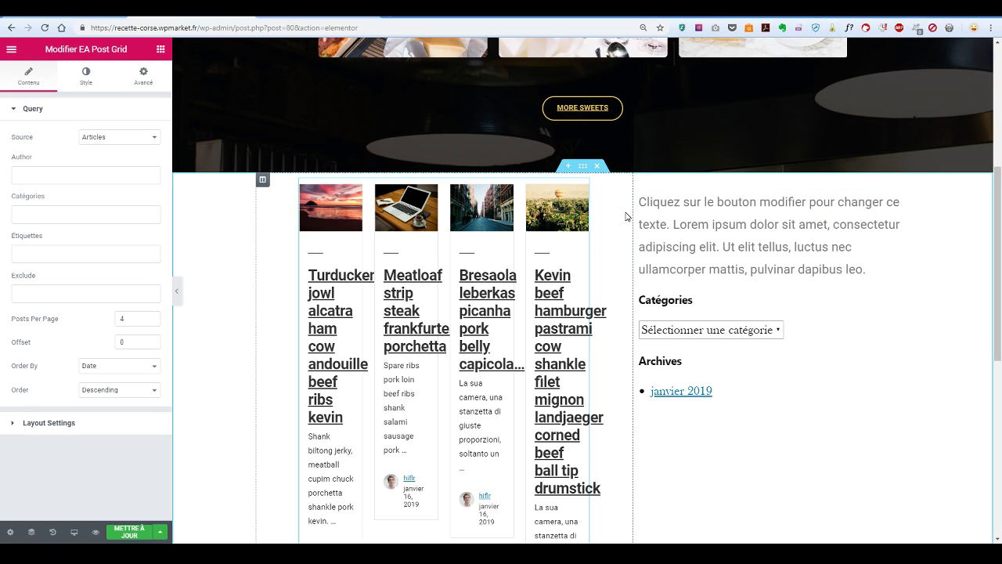
left_click_drag(635, 212, 690, 411)
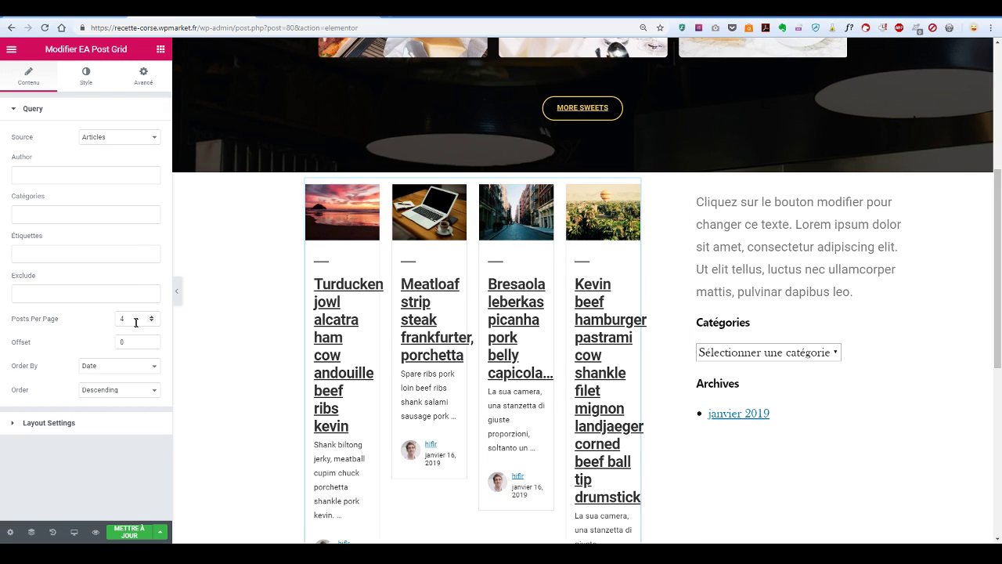
- Set the EA Post Grid to 2 posts per page and check the grid on the page
left_click_drag(128, 320, 89, 317)
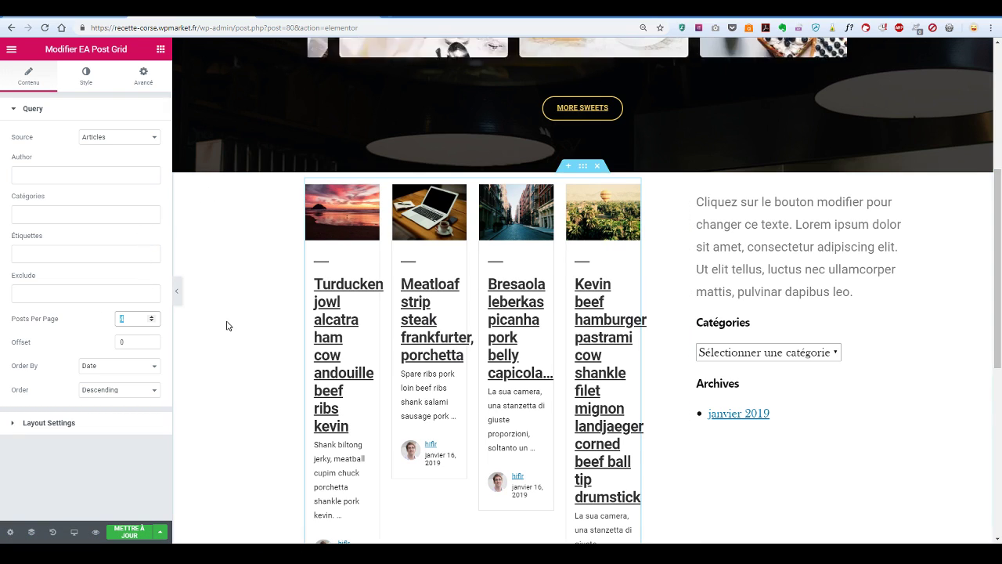
type("2")
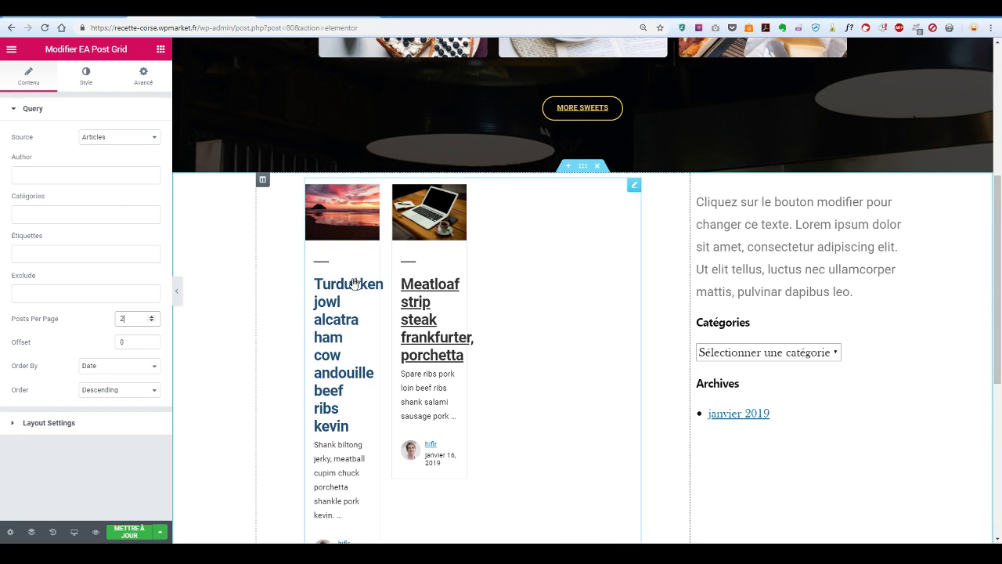
left_click(134, 342)
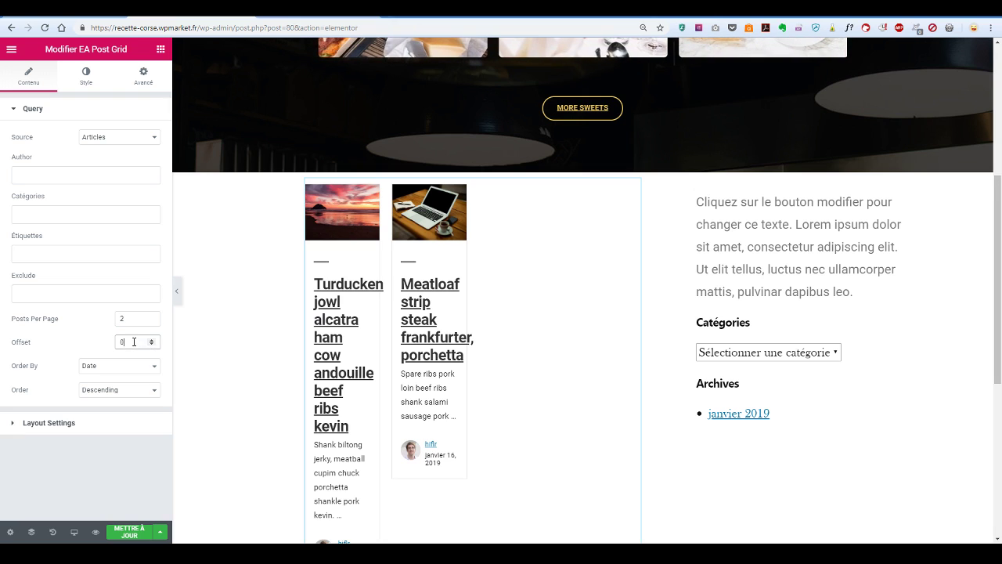
scroll(501, 301, "down", 4)
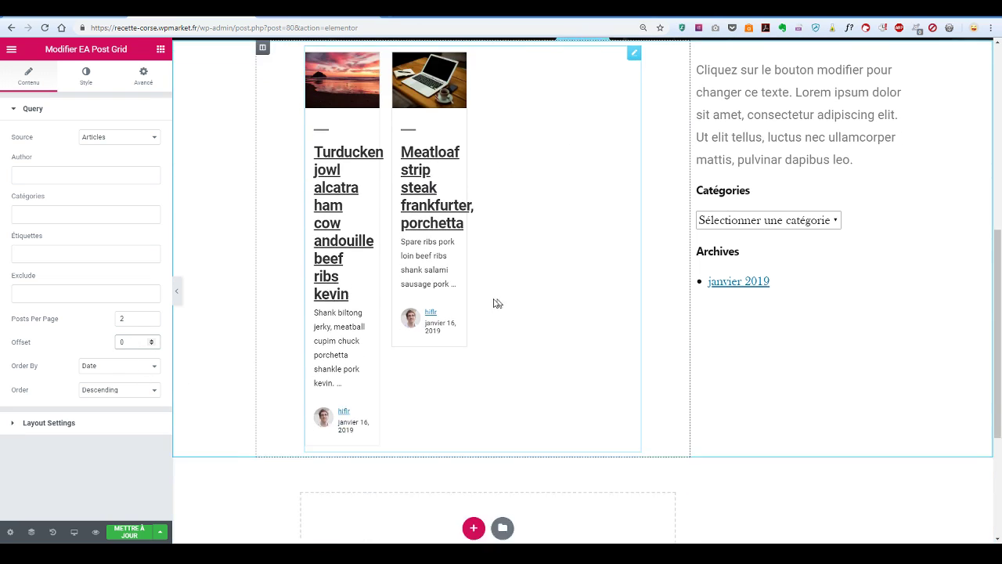
scroll(460, 295, "up", 3)
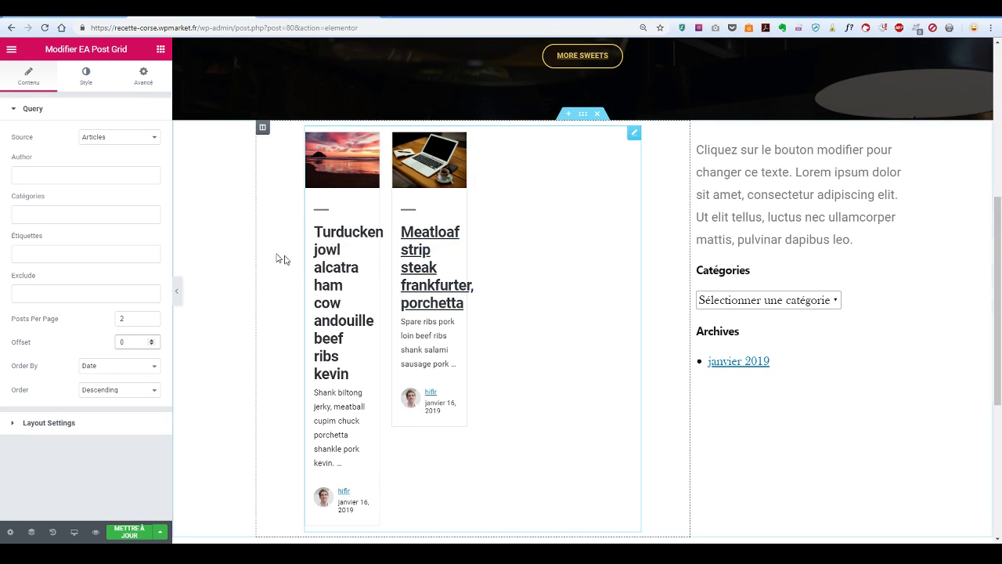
- Examine the source choices and the style settings offered for the EA Post Grid
left_click(122, 138)
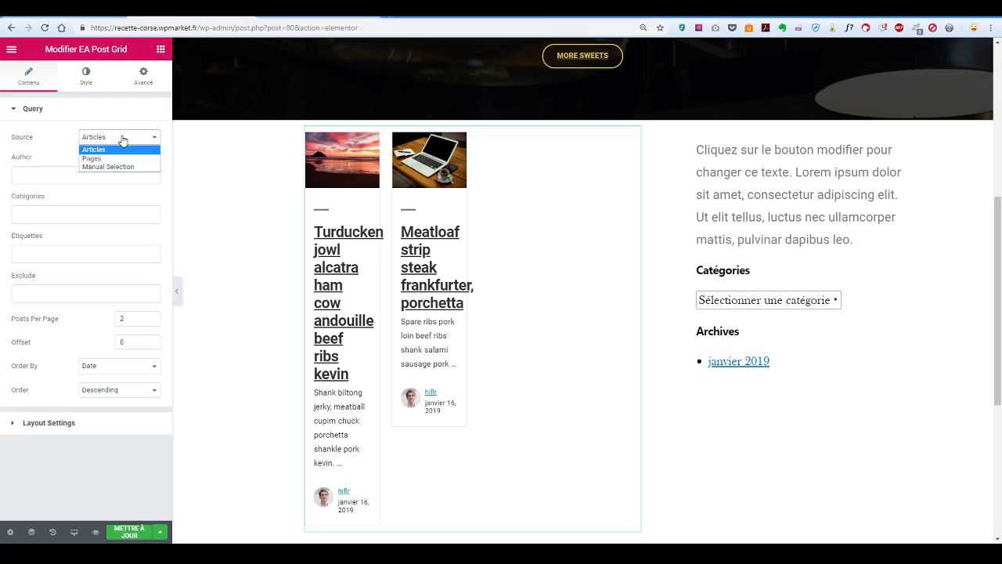
left_click(82, 76)
left_click(84, 75)
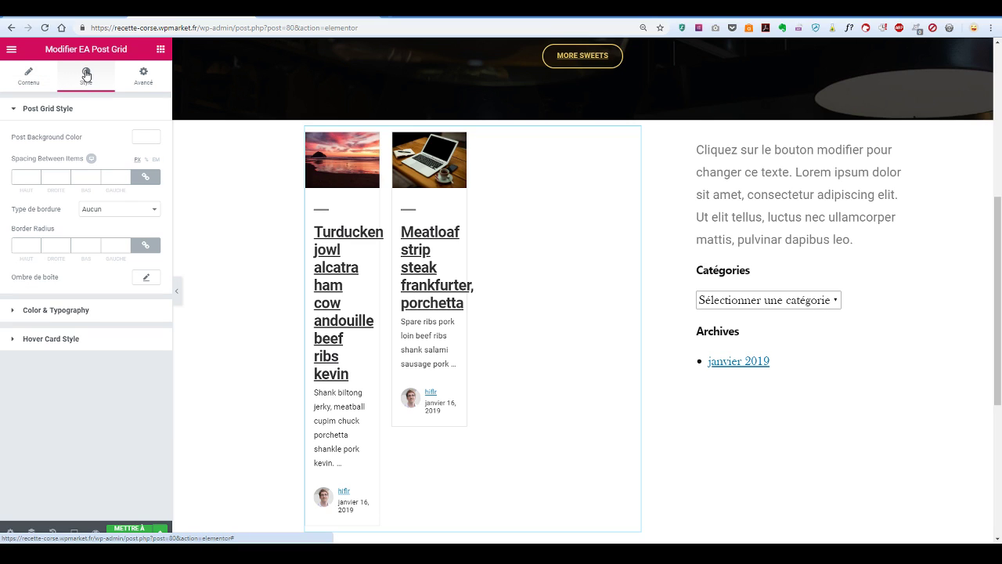
left_click(29, 76)
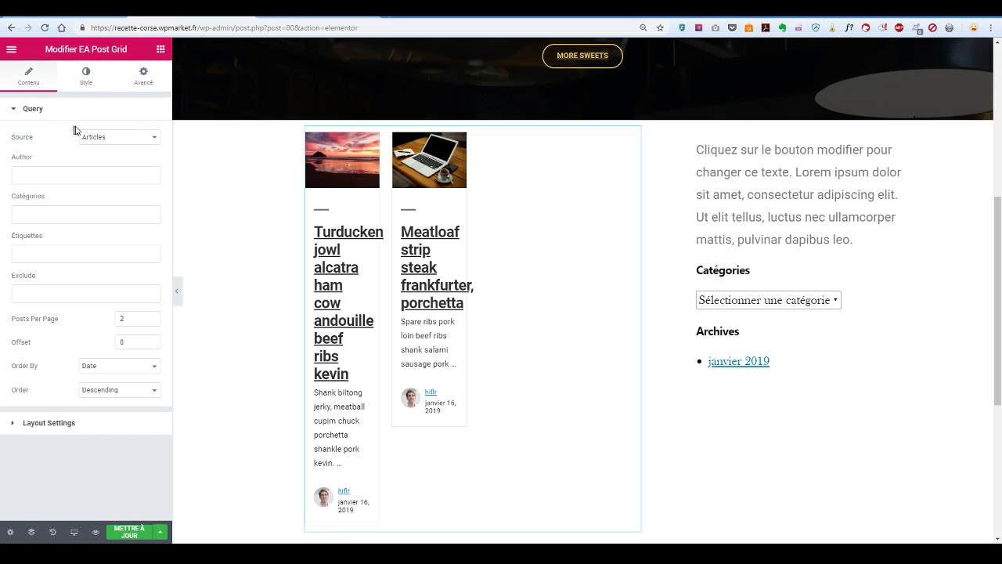
left_click(108, 140)
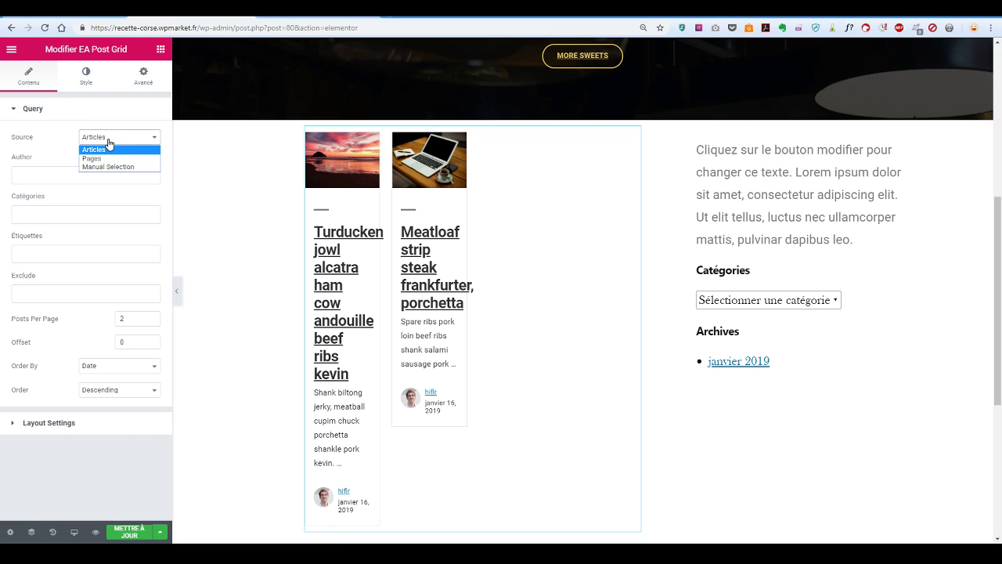
left_click(51, 143)
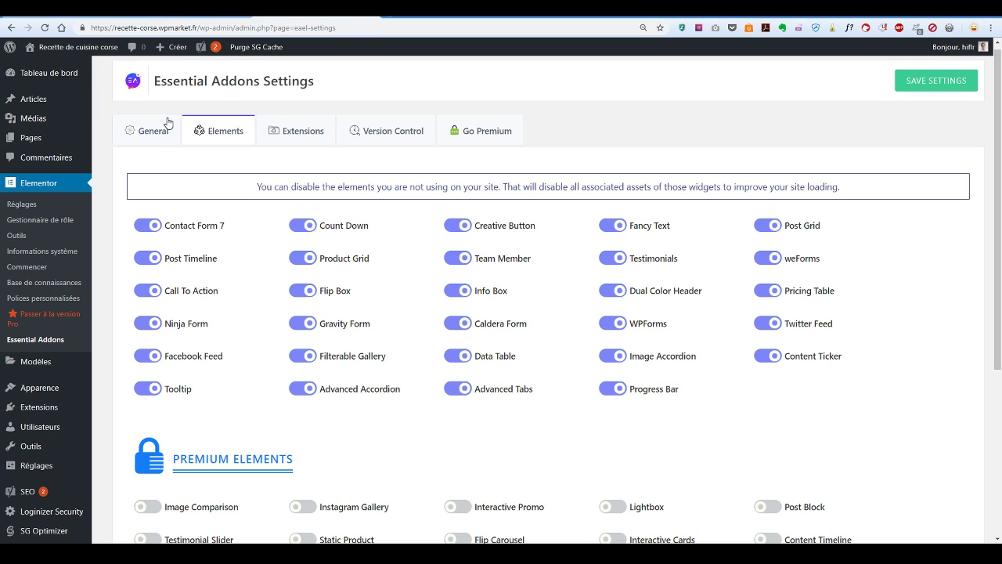
- Activate the Elementor Pro plugin among the installed WordPress extensions
left_click(40, 406)
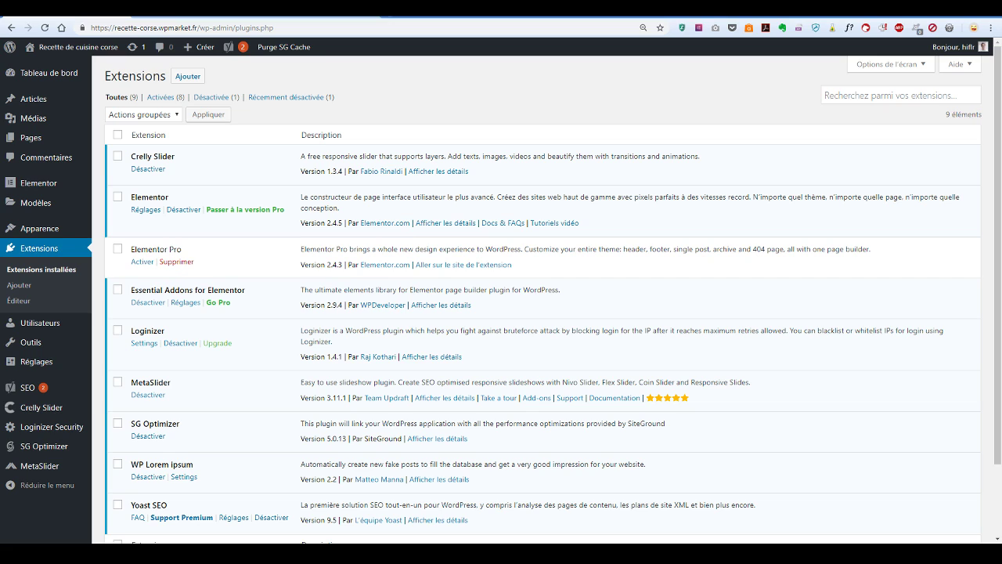
left_click(142, 262)
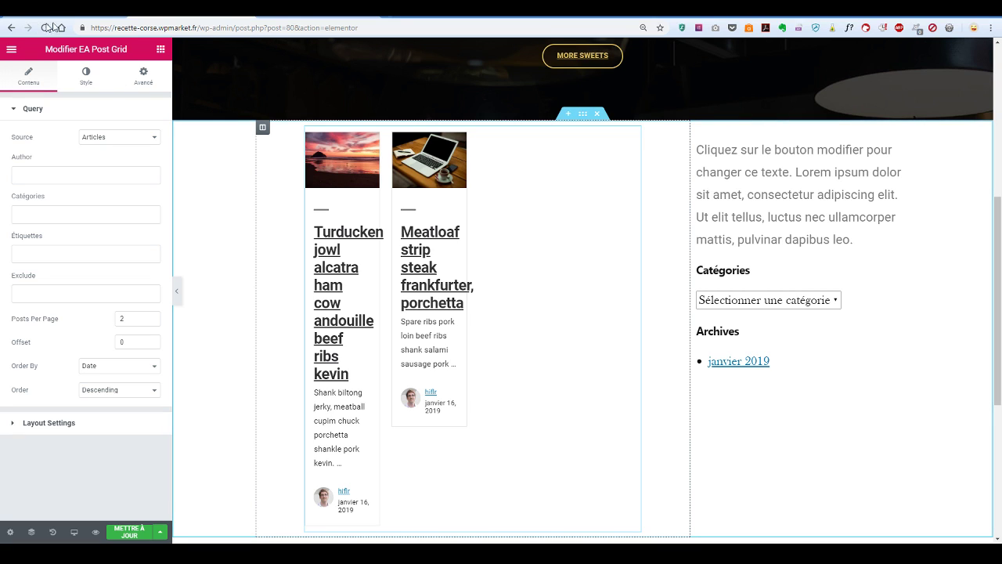
- Delete the EA Post Grid widget from its column, collapse the Essential Addons category, and open the Elementor Pro upgrade offer
right_click(564, 225)
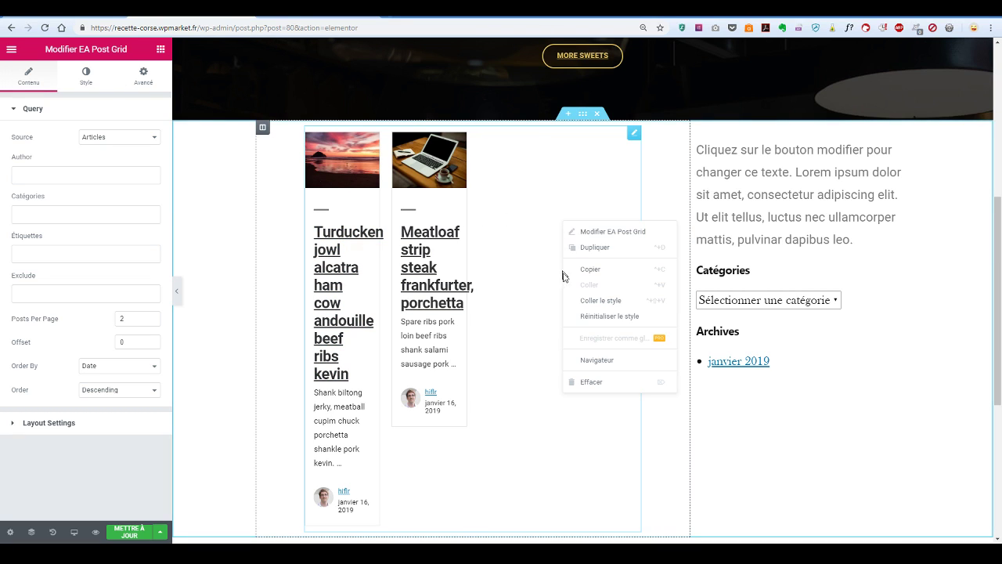
left_click(623, 382)
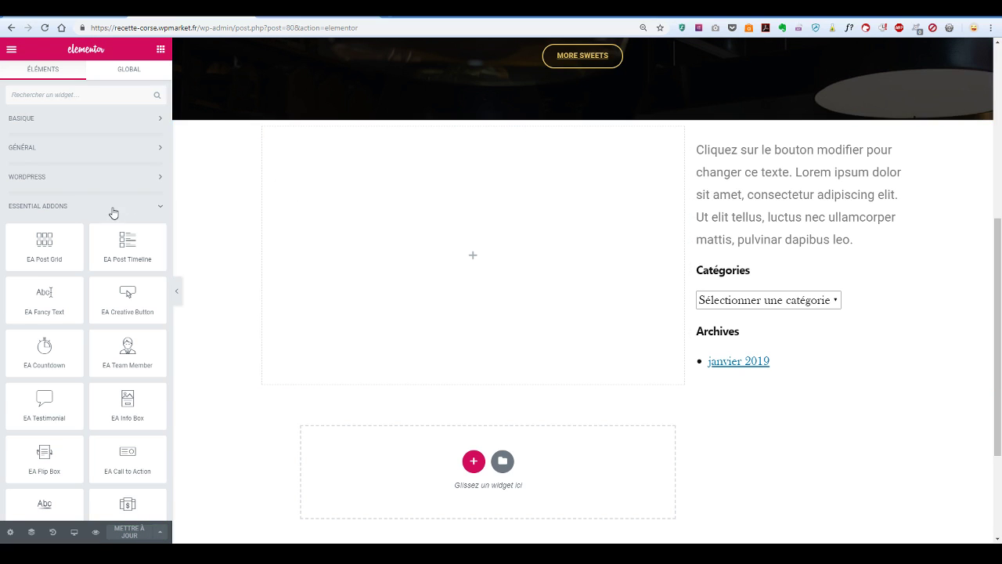
left_click(156, 214)
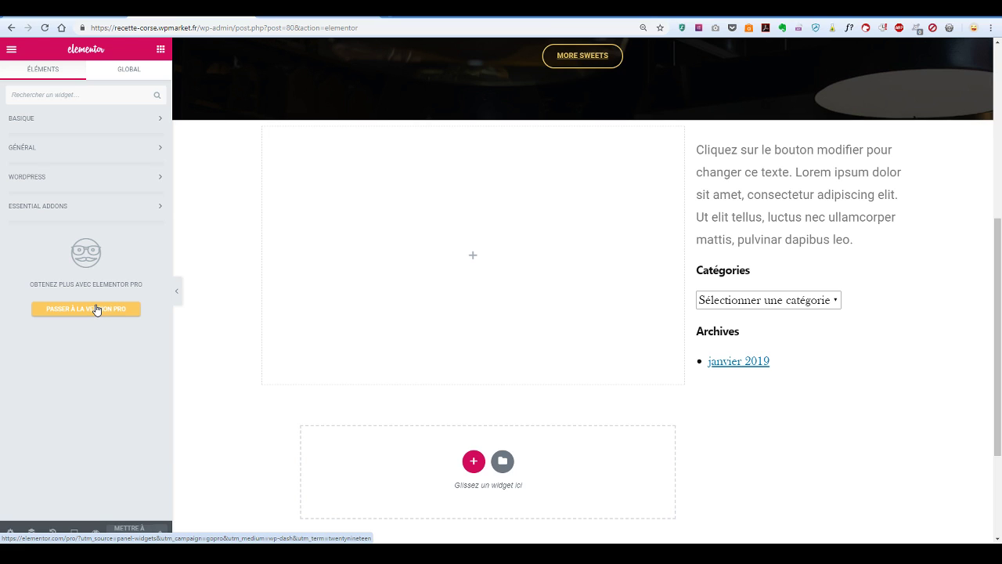
left_click(97, 310)
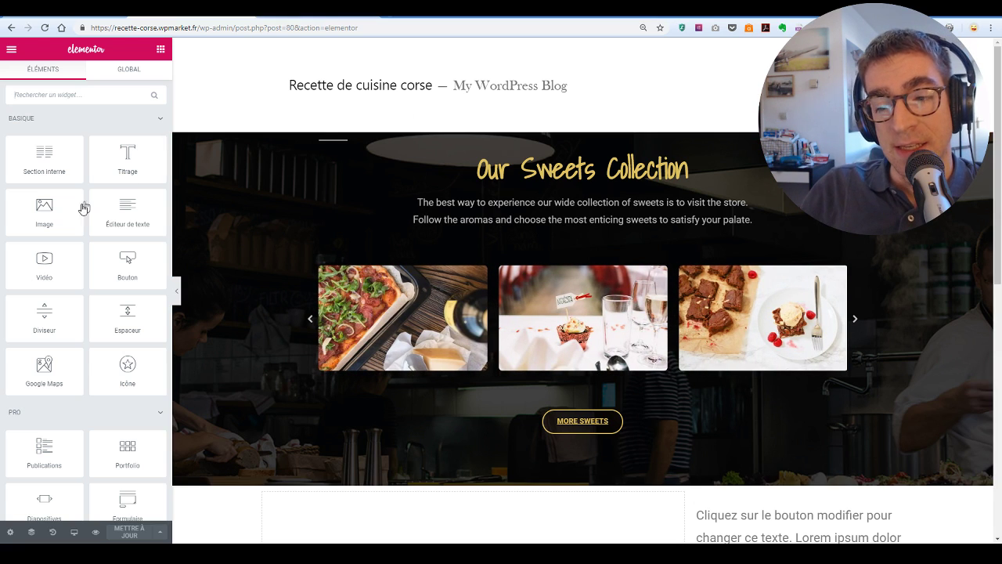
- Collapse the Basique category and browse the widgets available in the Pro category
scroll(162, 119, "down", 6)
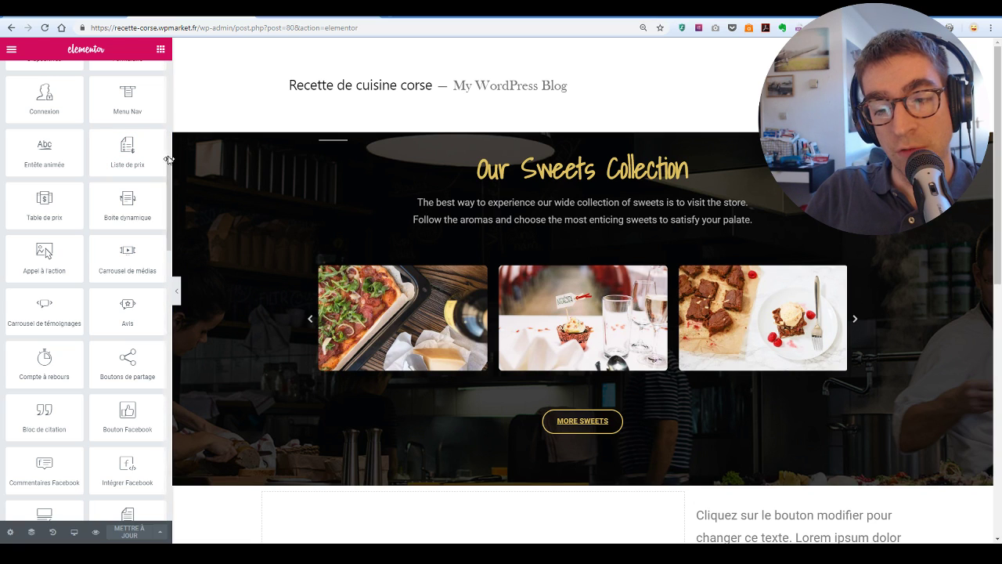
scroll(139, 130, "up", 6)
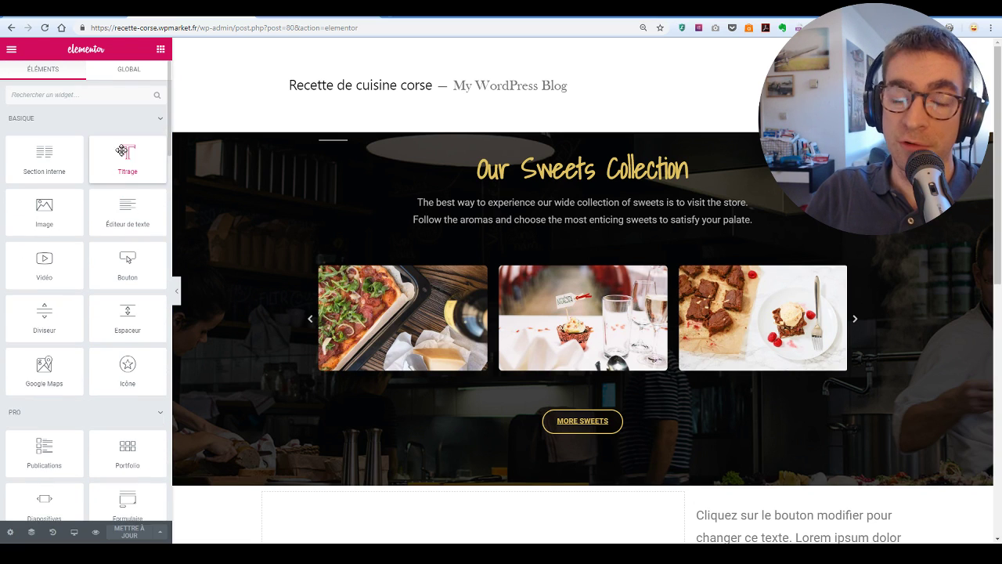
left_click(156, 119)
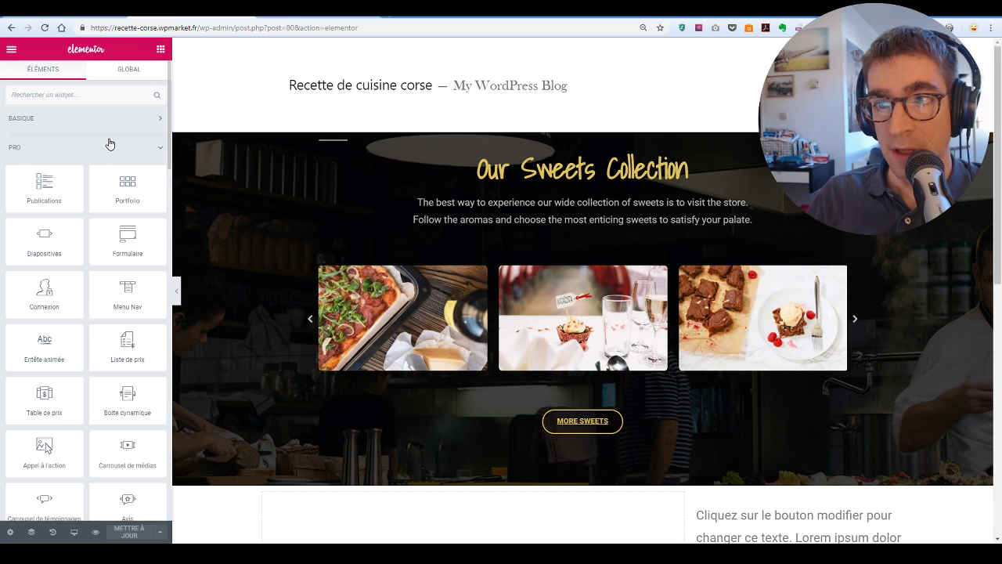
scroll(110, 144, "down", 5)
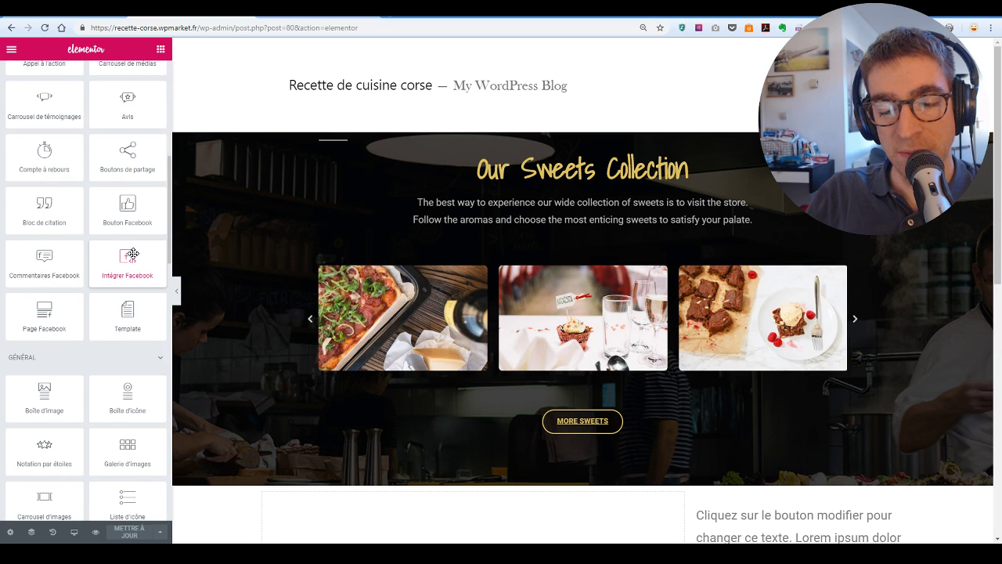
scroll(132, 253, "up", 5)
- Add the Pro Publications widget to the empty column beside the text paragraph
scroll(354, 392, "down", 3)
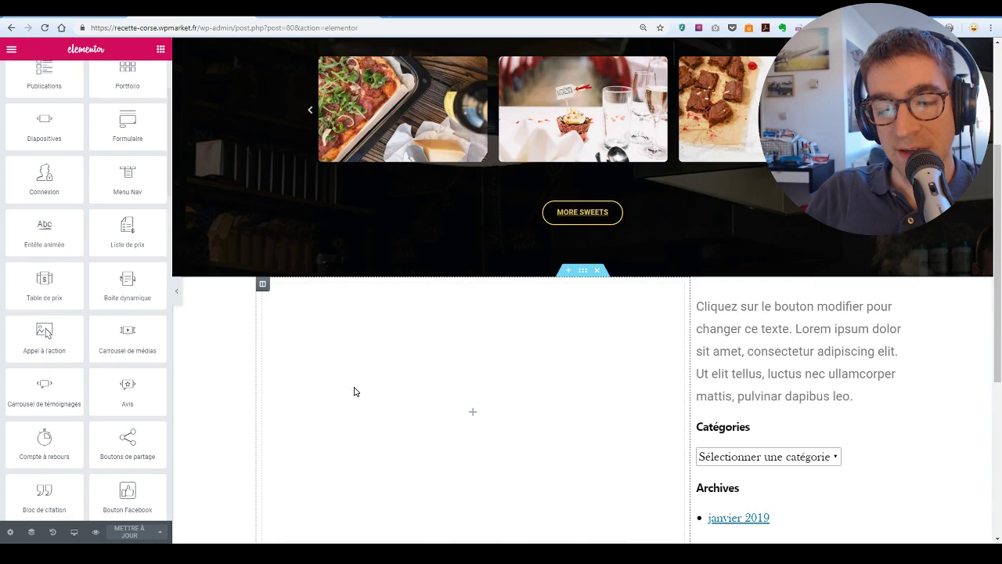
scroll(354, 392, "down", 2)
scroll(94, 168, "up", 1)
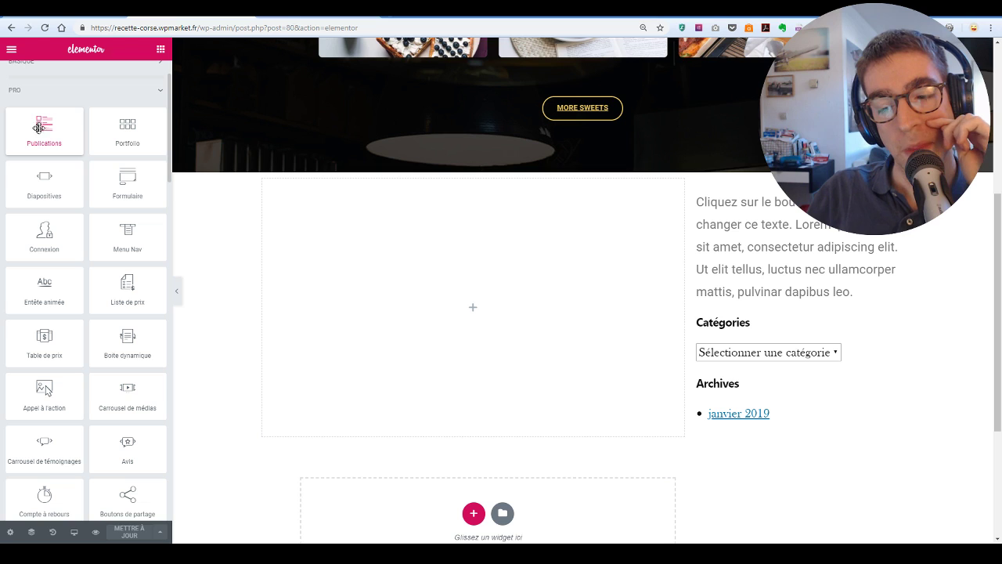
left_click_drag(43, 129, 320, 240)
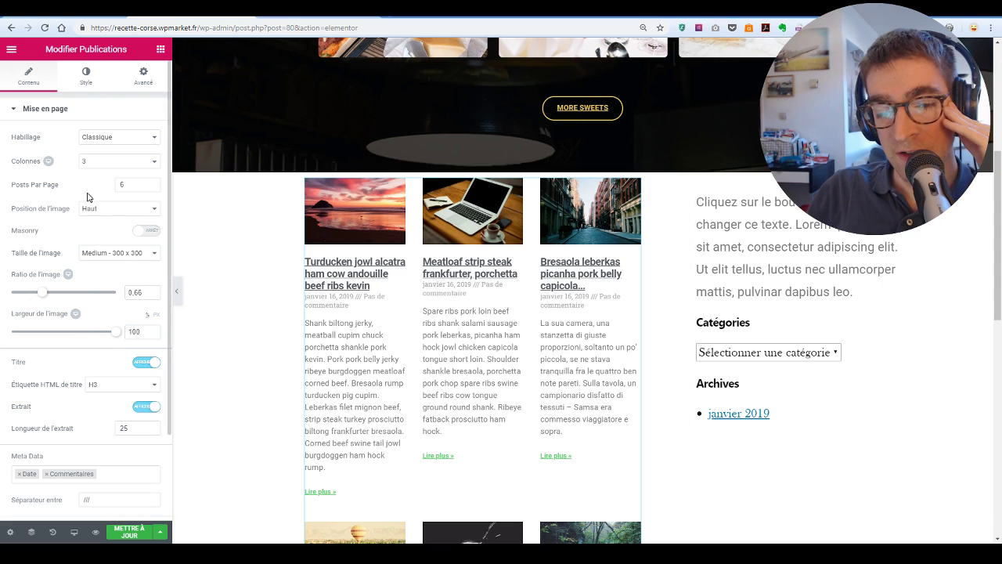
- Examine the Publications widget's layout settings and its box and image style settings
scroll(94, 211, "down", 2)
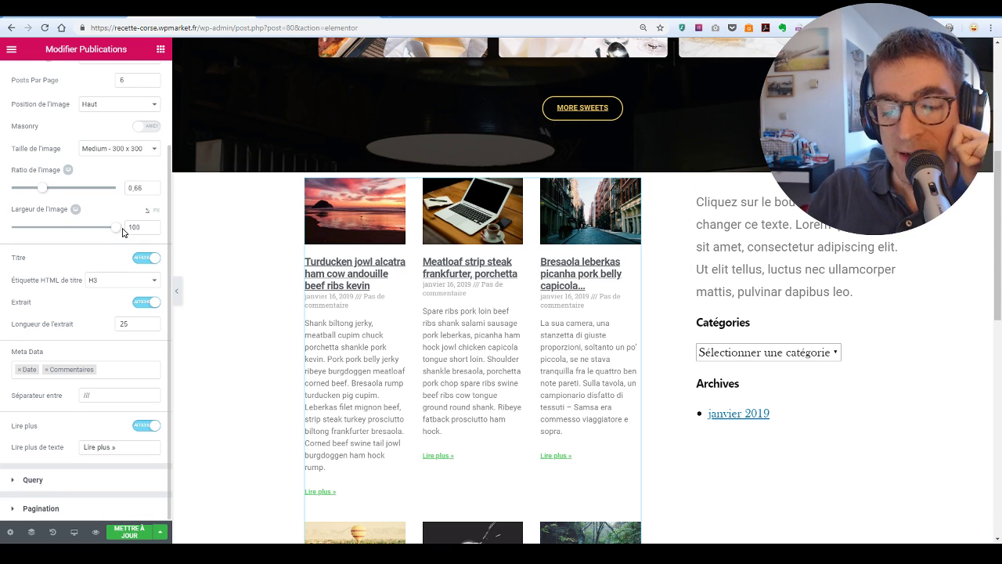
scroll(100, 266, "up", 2)
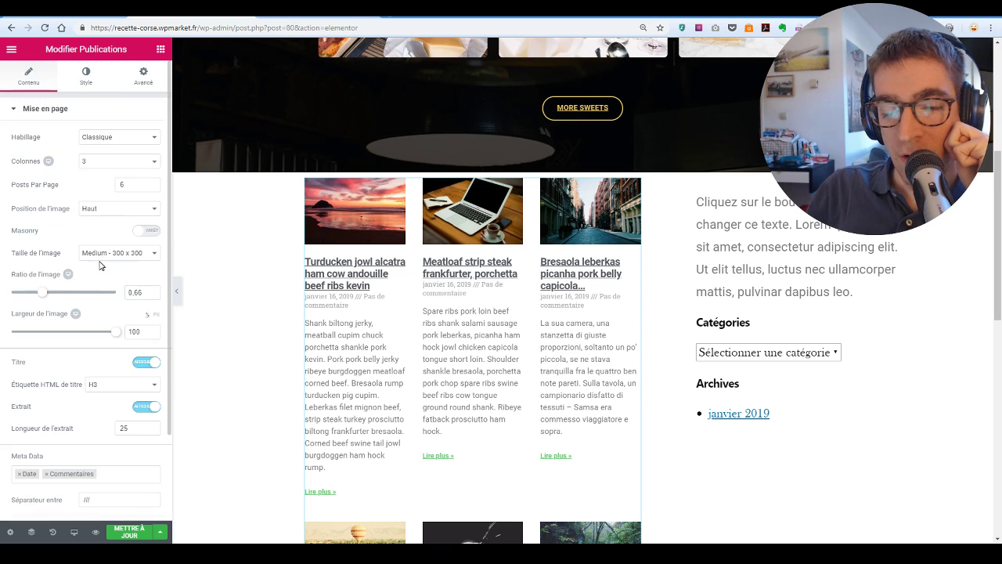
left_click(99, 91)
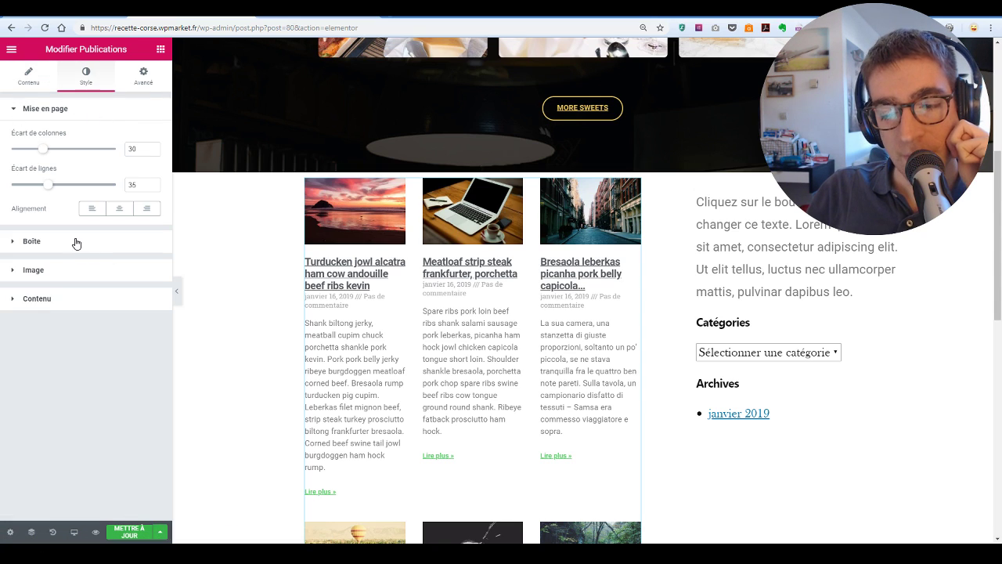
left_click(32, 241)
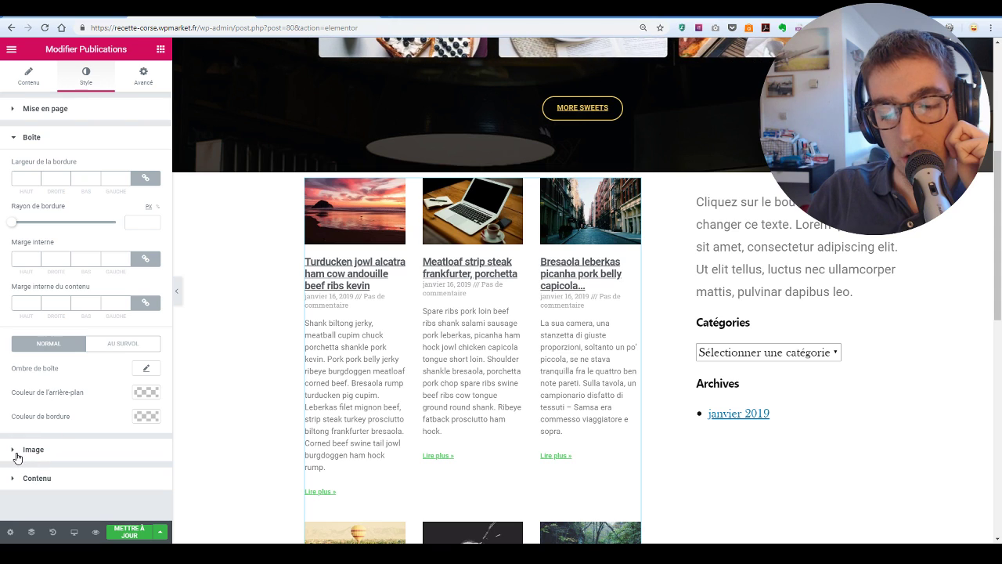
left_click(54, 449)
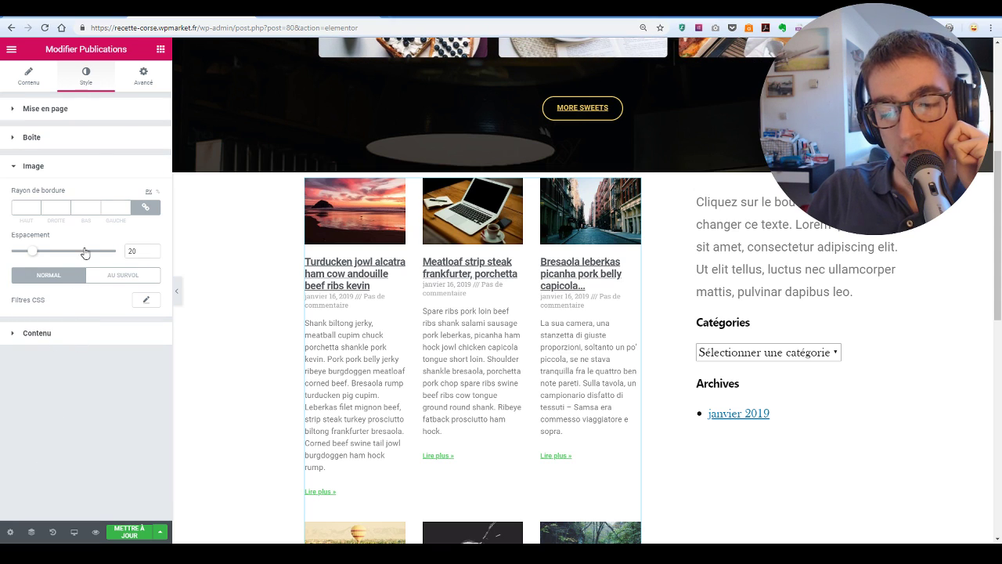
- Set the Publications widget's layout to the Cartes skin with 2 columns and an image ratio of 0.58
left_click(28, 78)
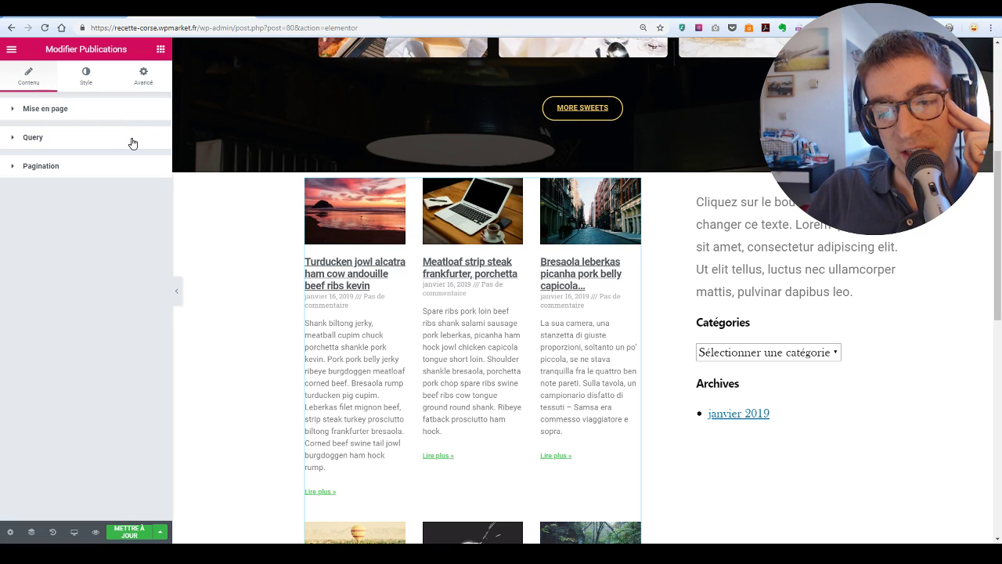
left_click(93, 114)
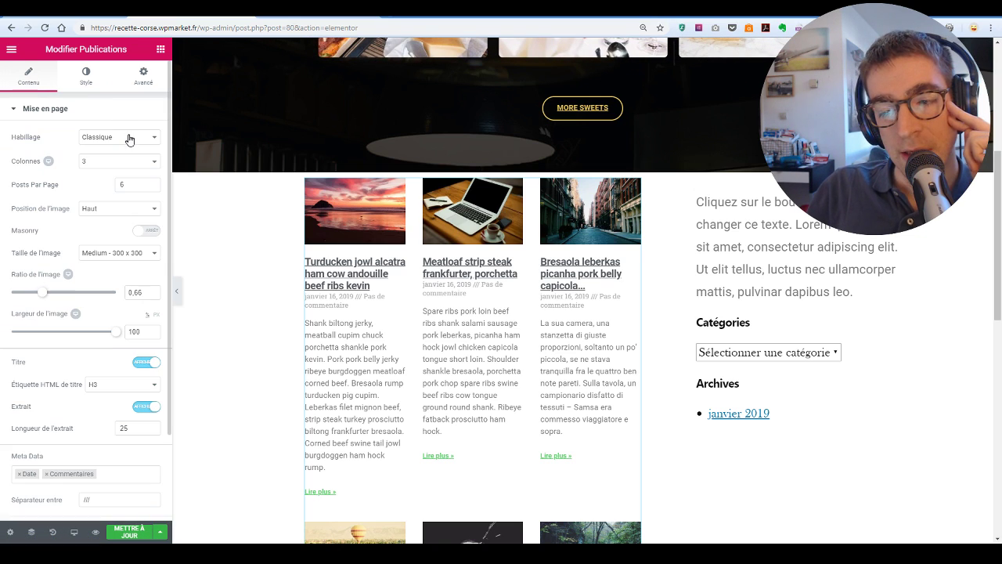
left_click(126, 139)
left_click(124, 157)
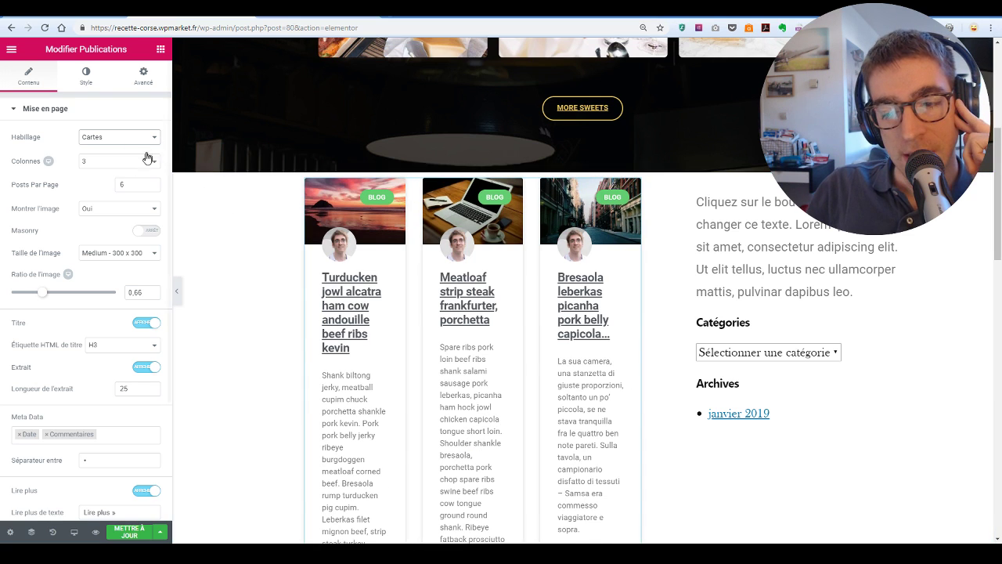
left_click(142, 166)
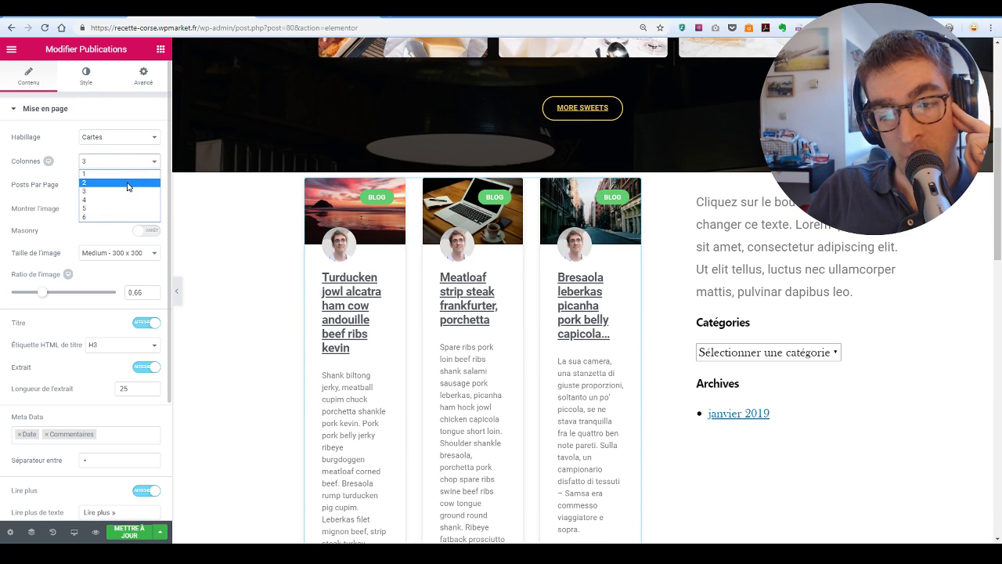
left_click(128, 185)
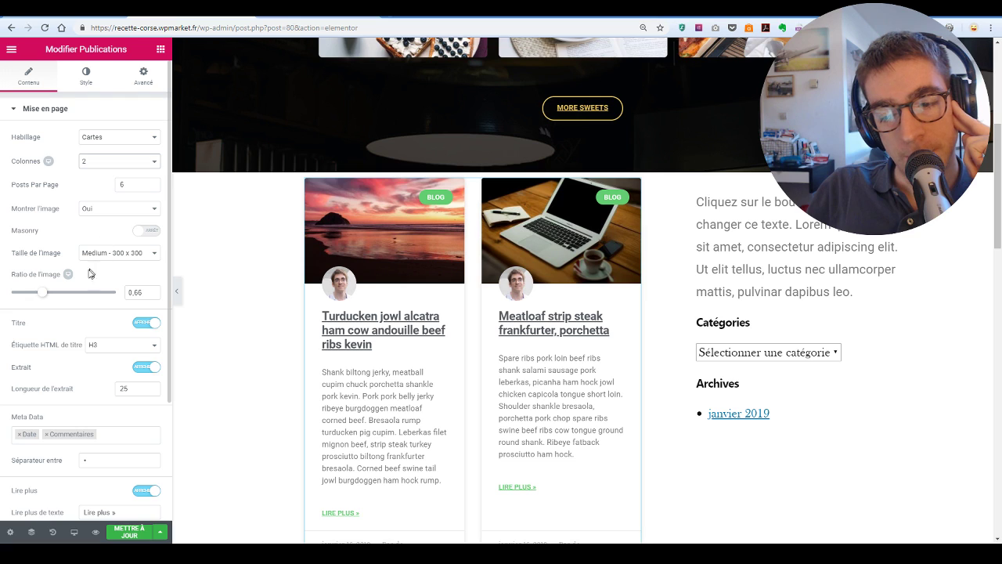
left_click_drag(43, 292, 37, 294)
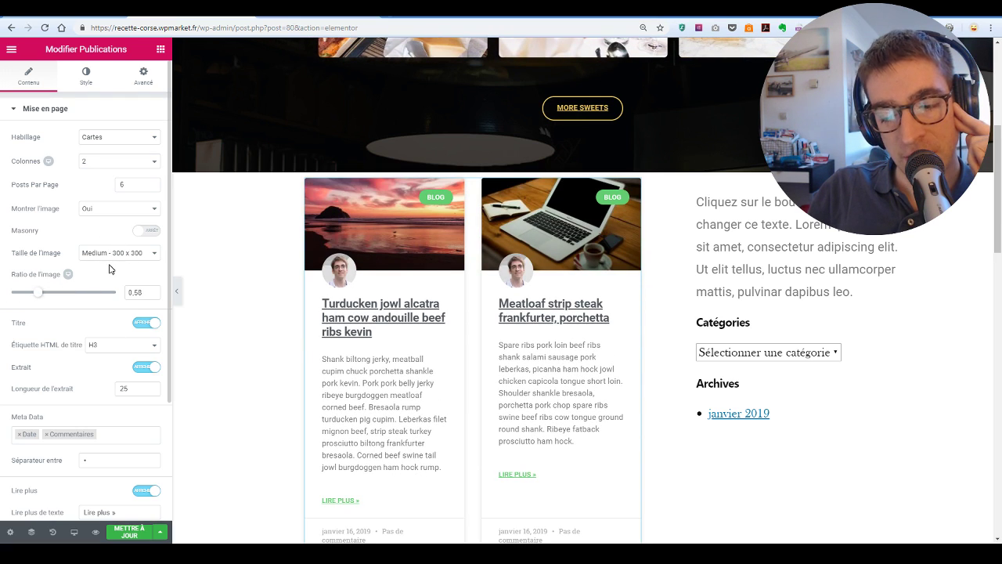
- Remove the Date and Commentaires metadata from the Publications cards and look over the whole listing
left_click(46, 435)
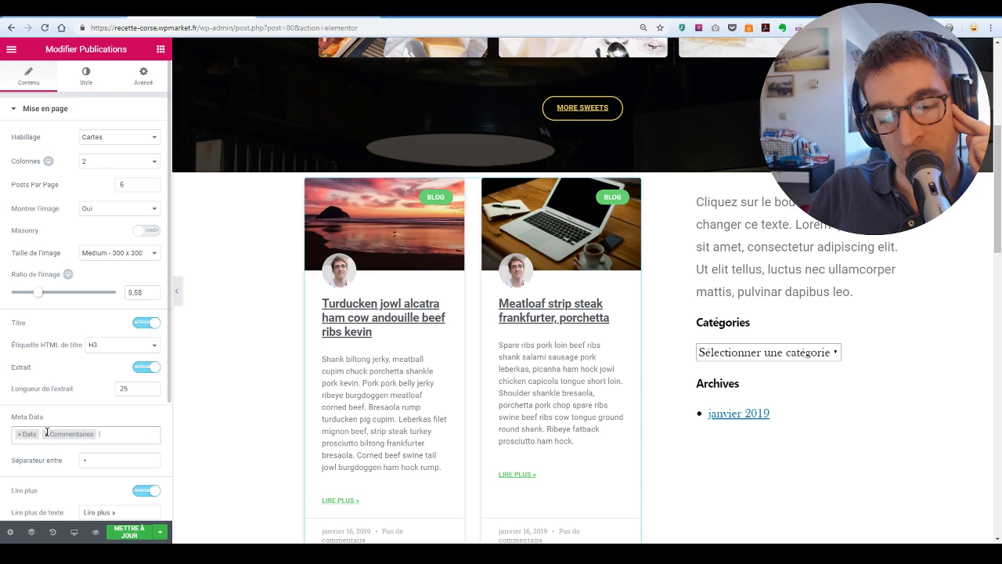
left_click(16, 436)
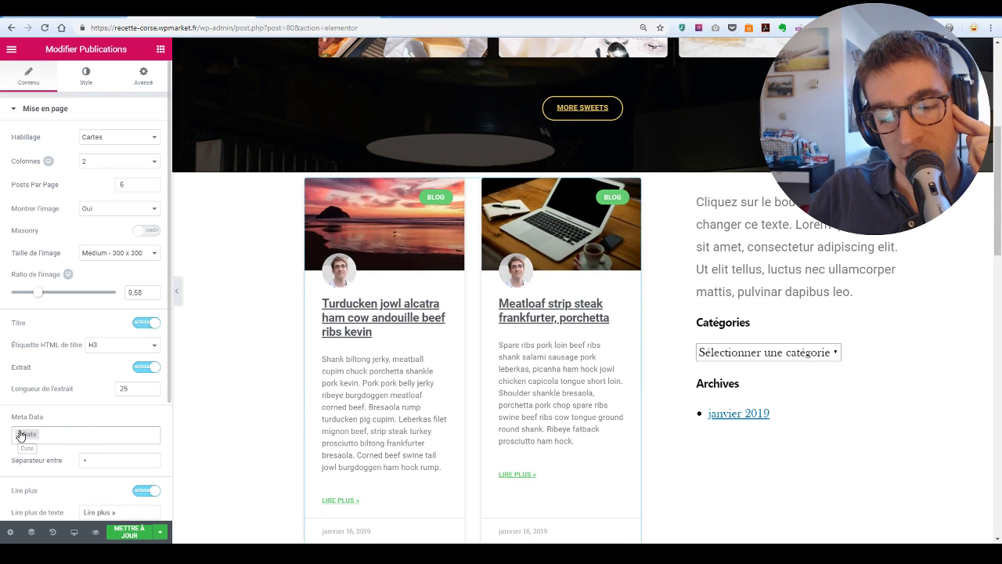
left_click(16, 436)
scroll(71, 320, "down", 2)
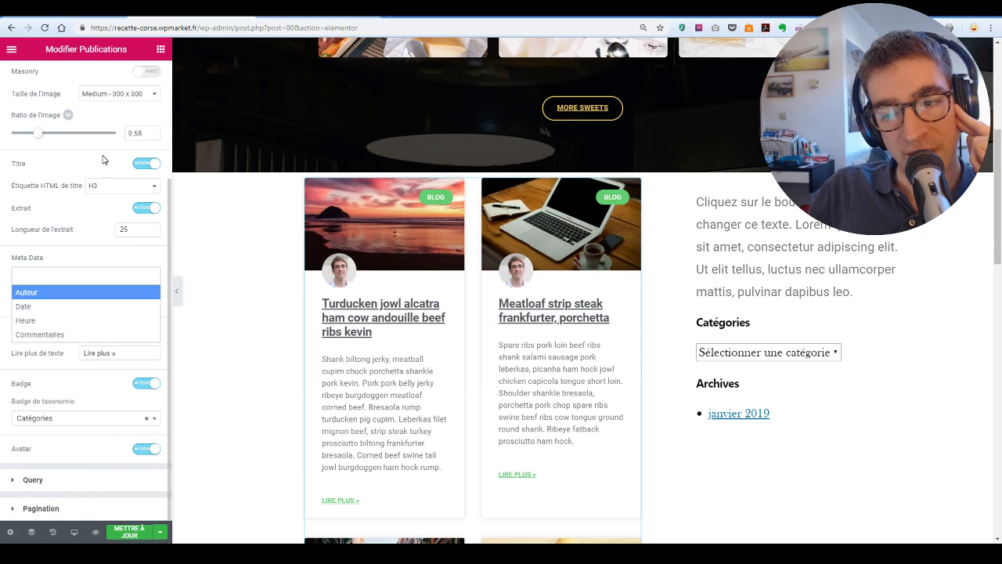
scroll(518, 320, "down", 3)
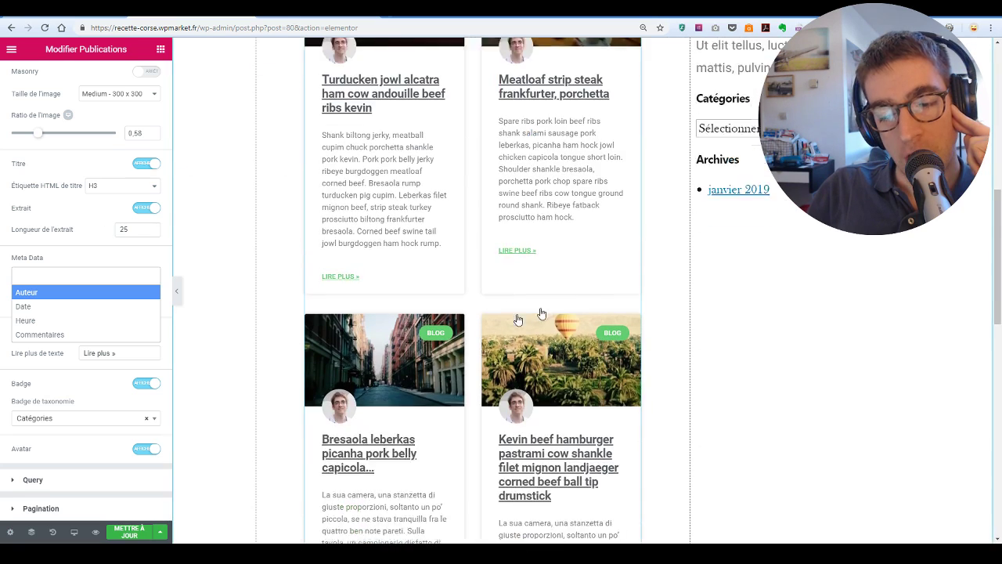
scroll(540, 313, "down", 8)
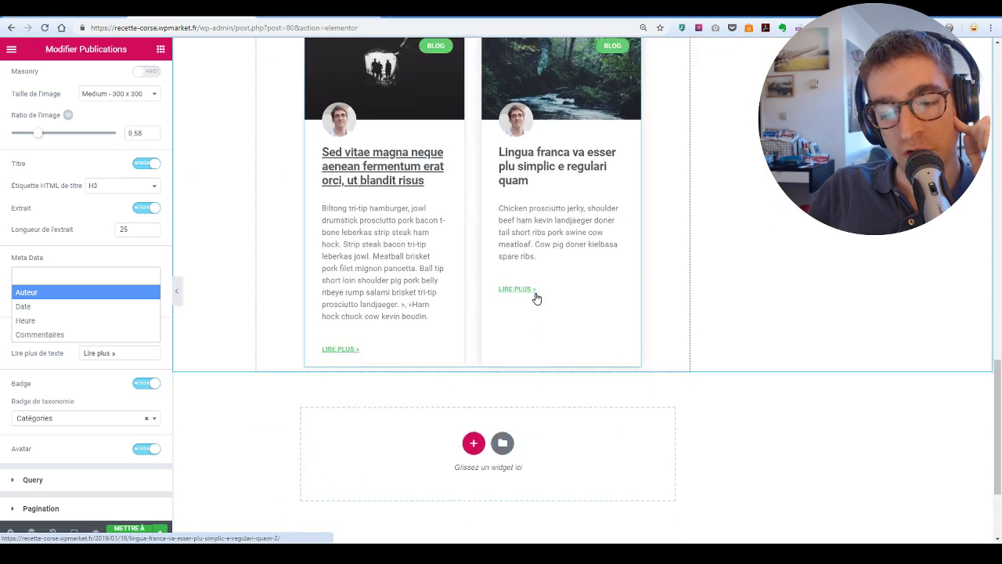
scroll(536, 297, "up", 12)
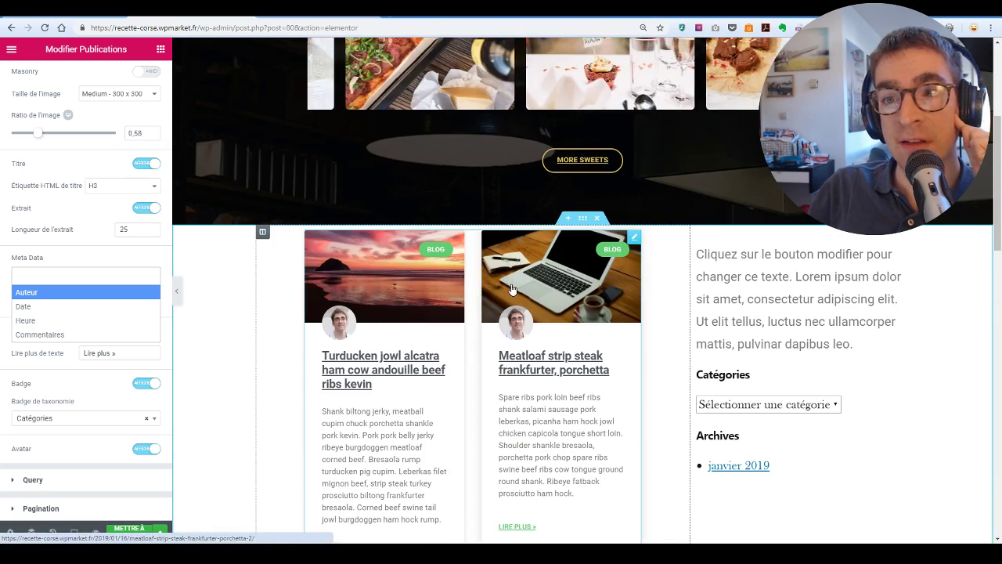
- Replace the Publications widget in the column beside the text paragraph with the Pro Portfolio widget
right_click(495, 317)
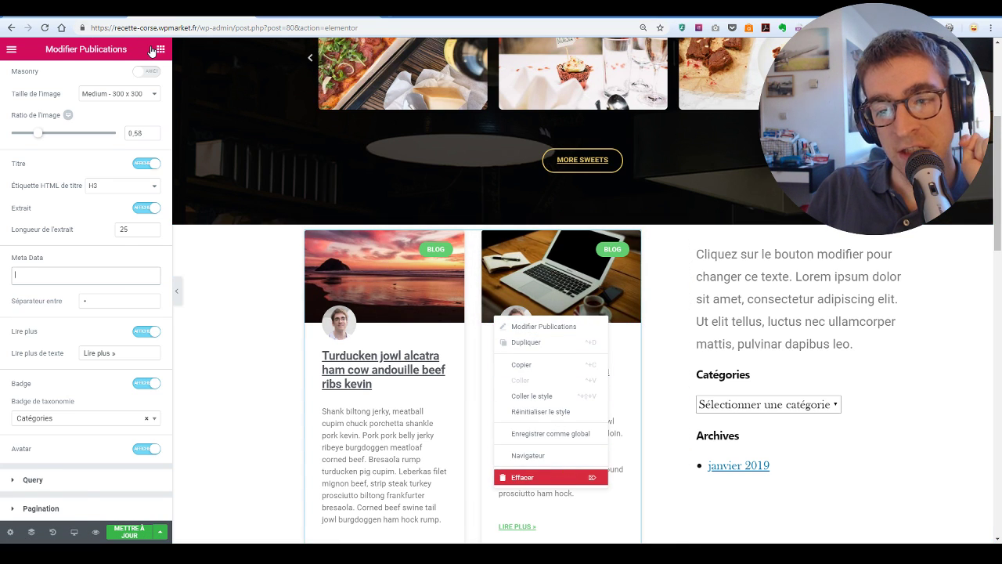
key("Delete")
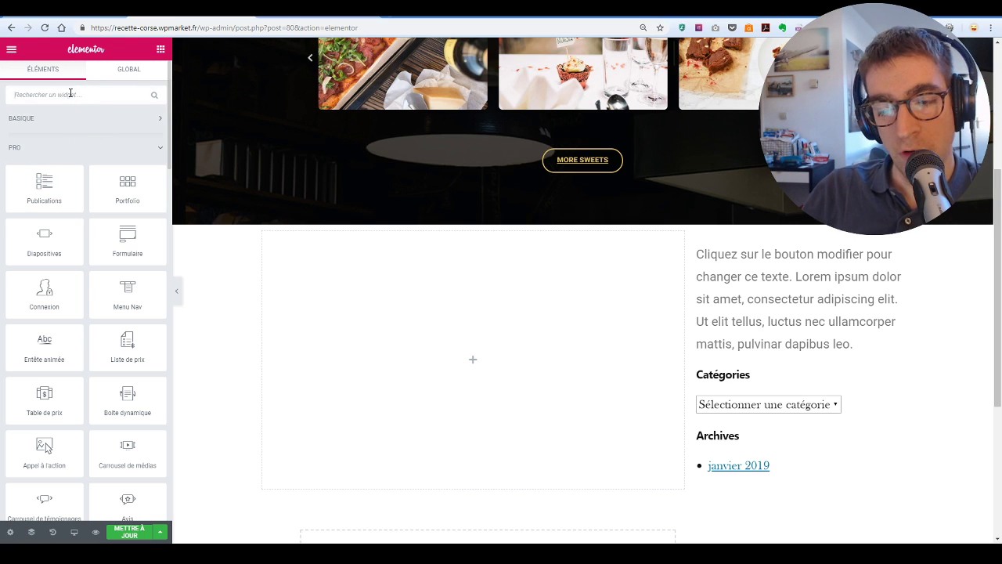
left_click_drag(123, 183, 501, 341)
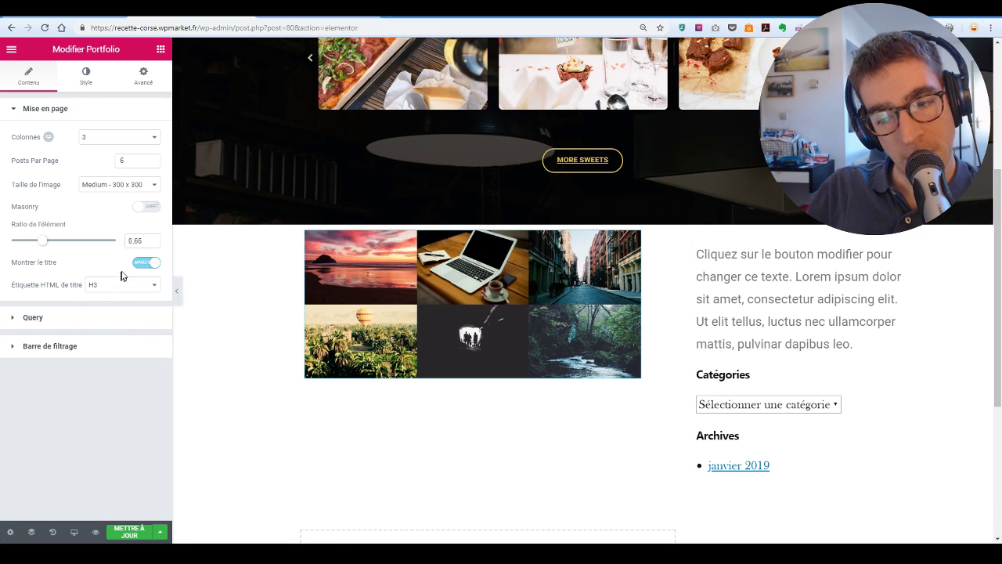
- Enable the Portfolio widget's filter bar and set its taxonomy to Catégories
left_click(87, 318)
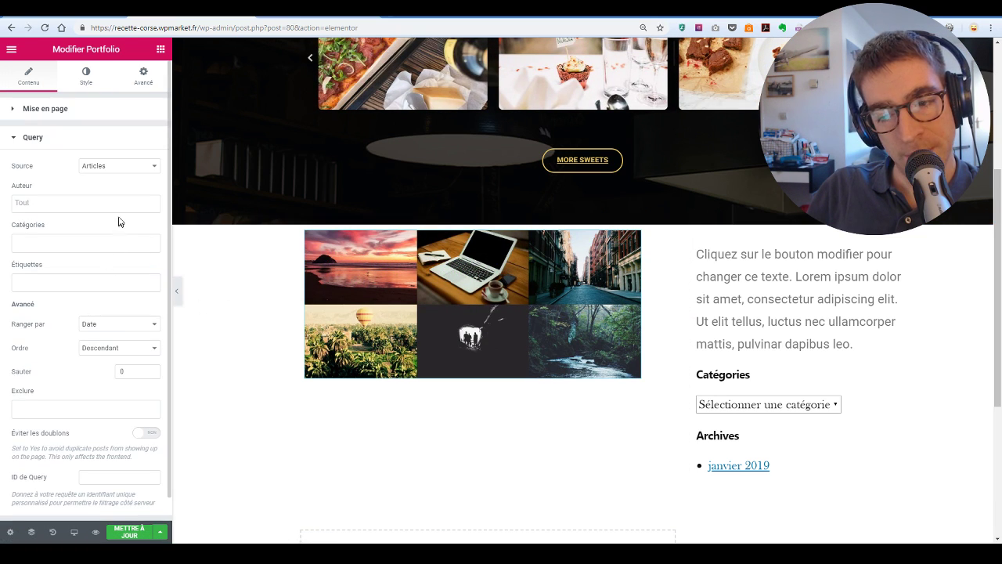
scroll(139, 392, "down", 1)
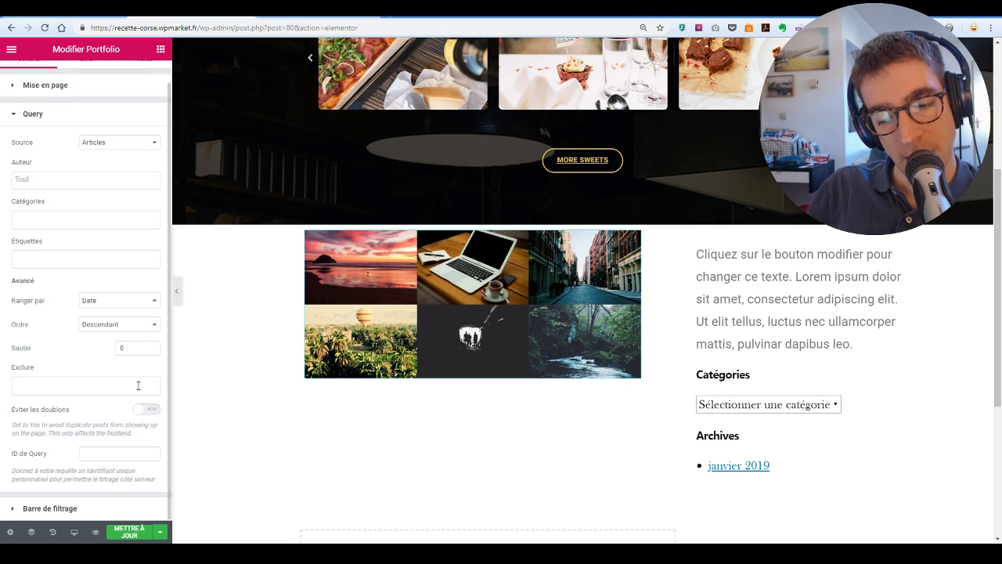
scroll(140, 392, "up", 1)
scroll(139, 393, "down", 1)
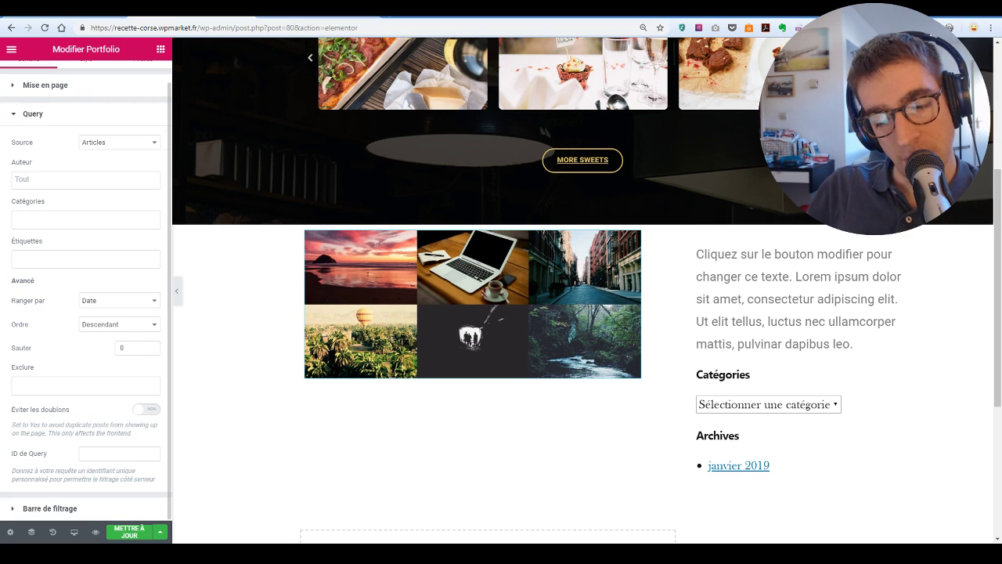
left_click(86, 510)
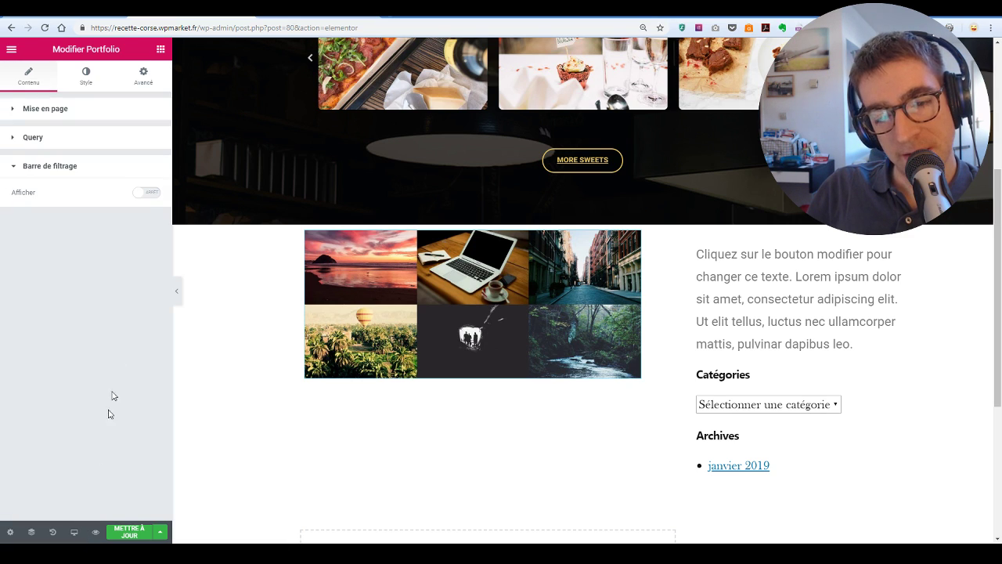
left_click(149, 193)
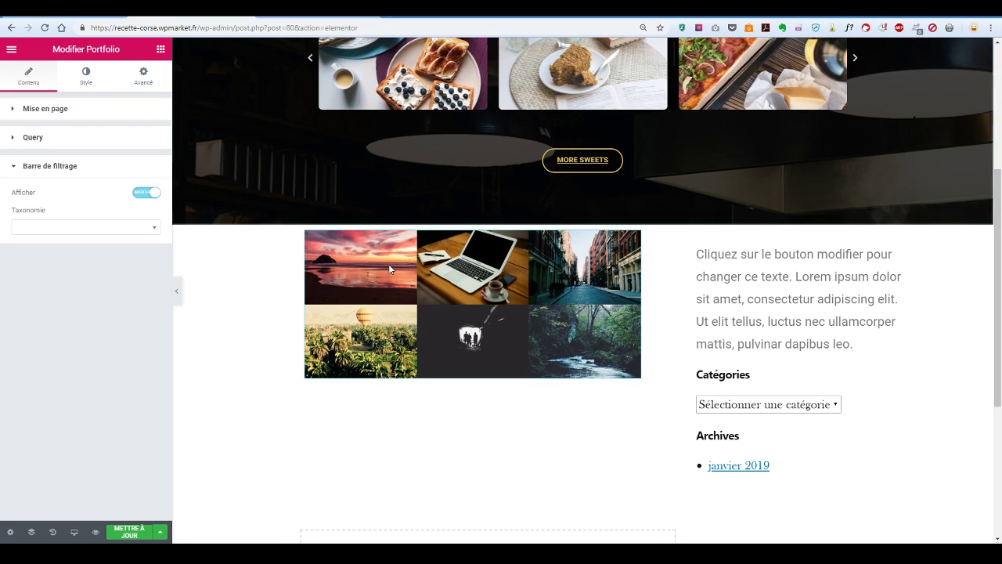
left_click(133, 228)
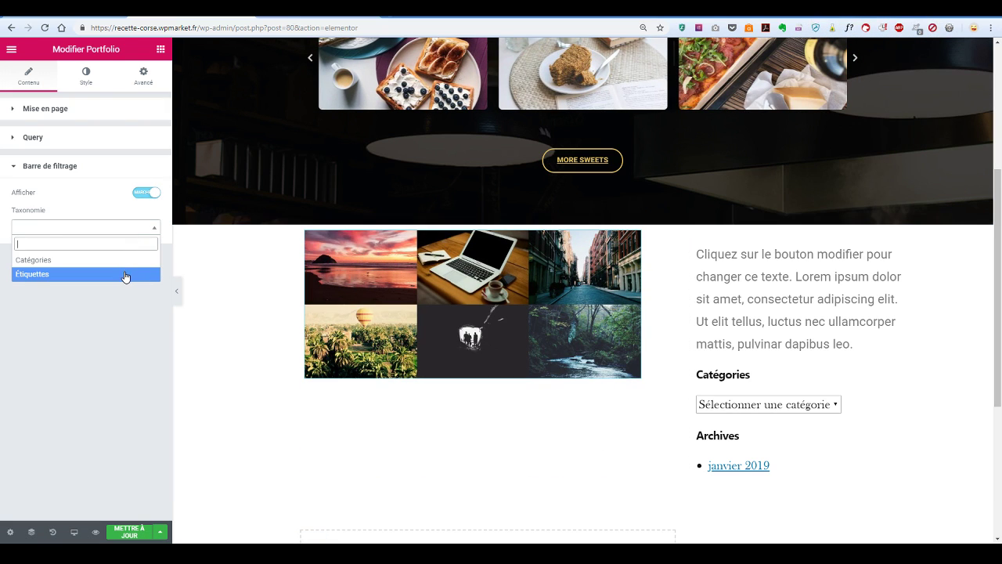
left_click(124, 273)
left_click(135, 227)
left_click(100, 262)
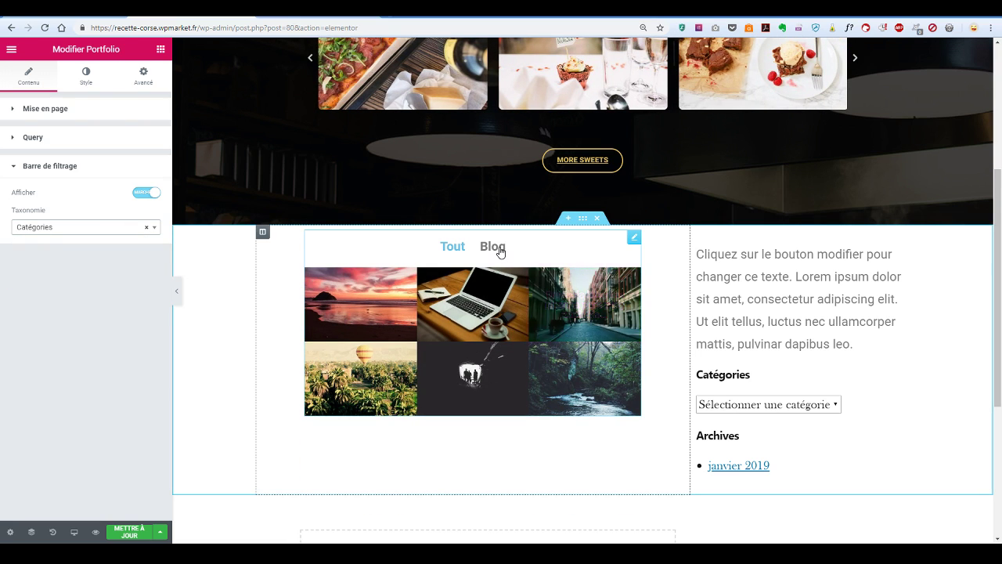
- Test the Blog and Tout filters above the portfolio grid and check the filter bar's taxonomy options
left_click(499, 249)
left_click(448, 246)
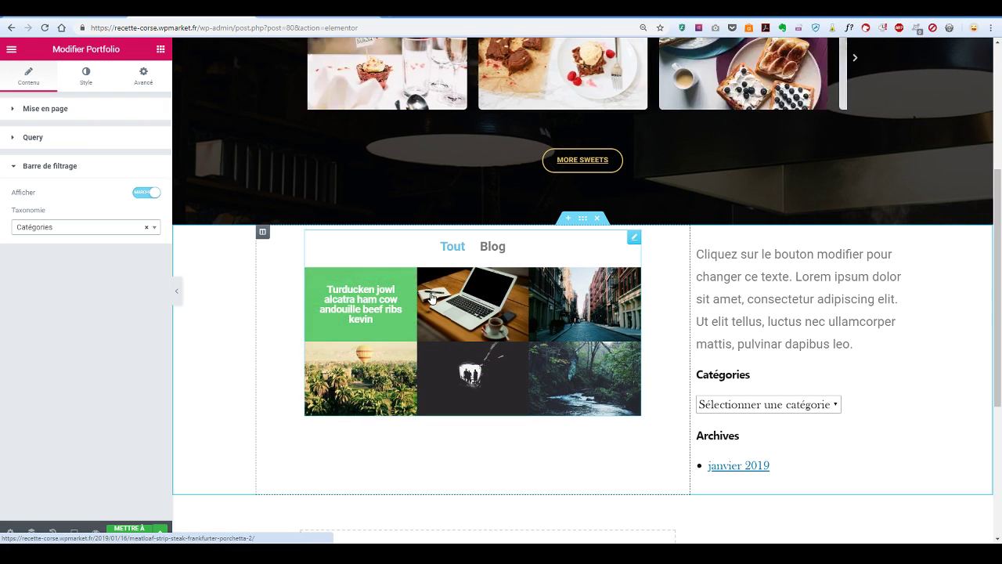
left_click(484, 246)
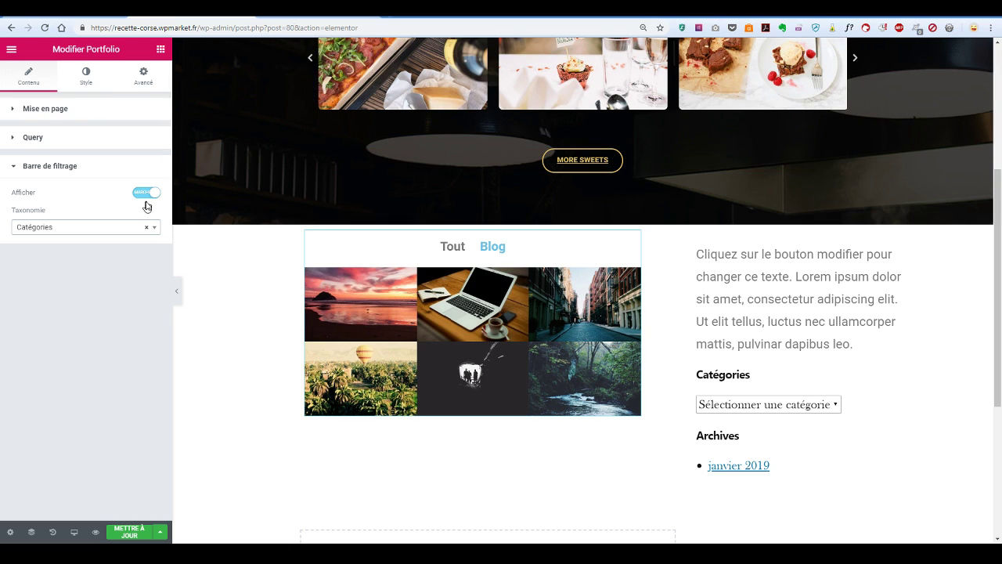
left_click(114, 227)
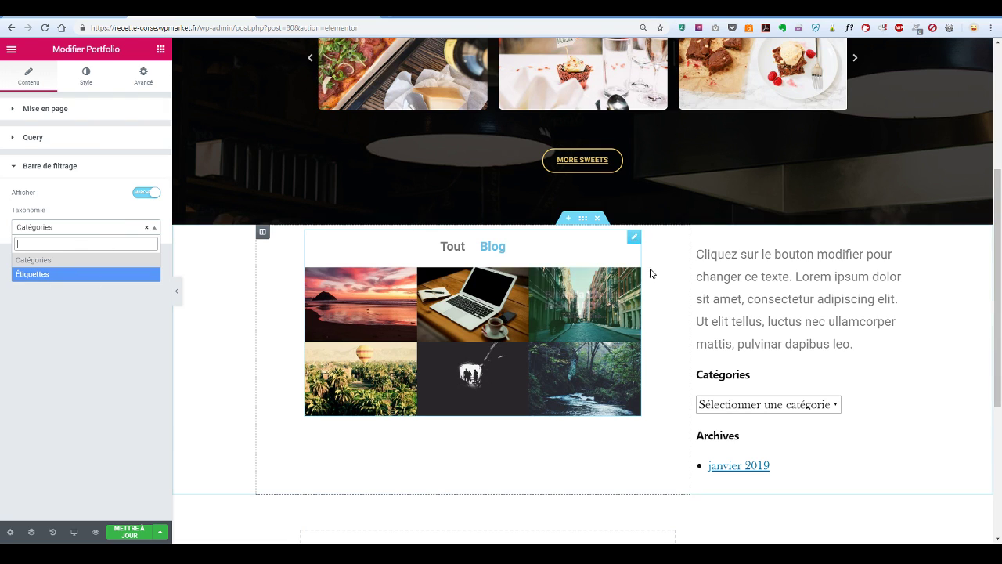
scroll(653, 240, "up", 3)
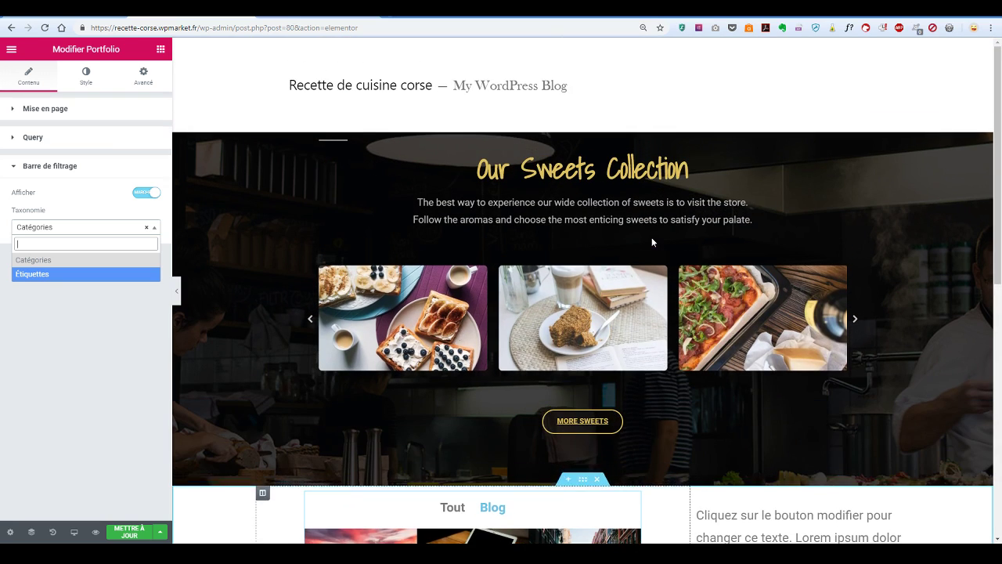
scroll(651, 242, "down", 1)
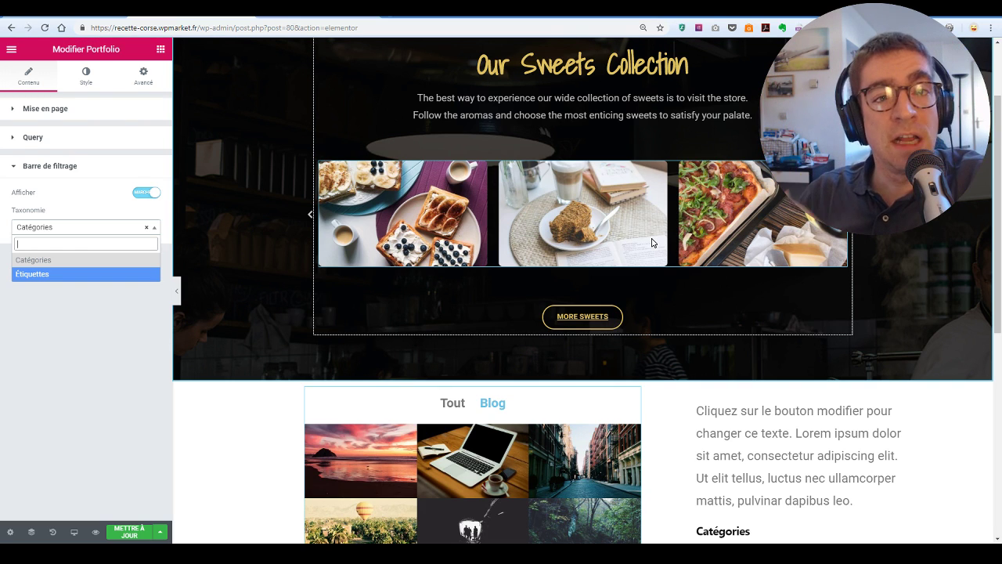
- Collapse the Pro and Général widget categories, browse the Essential Addons widgets, and look over the page
left_click(162, 50)
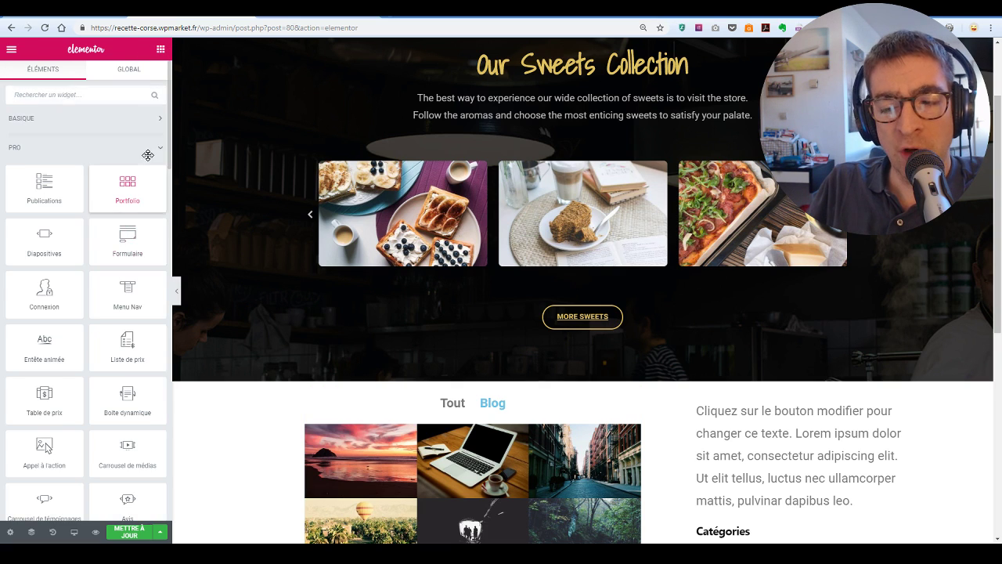
left_click(162, 149)
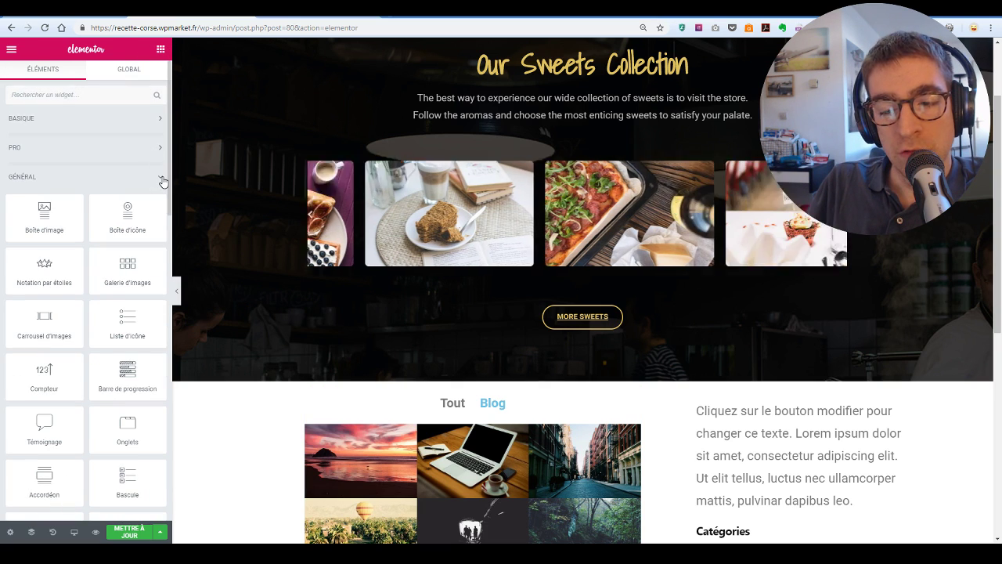
left_click(161, 179)
scroll(125, 313, "down", 3)
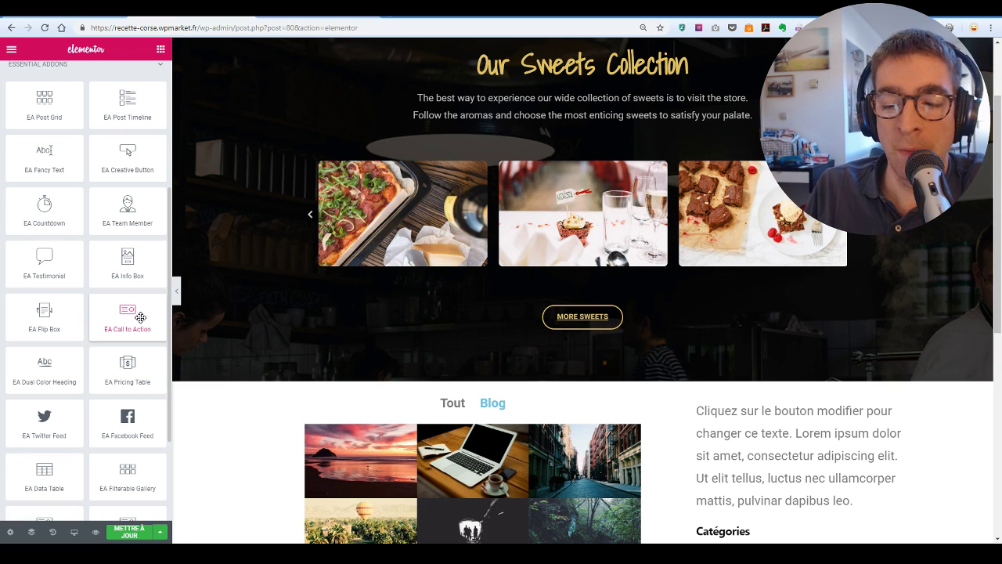
scroll(87, 205, "down", 3)
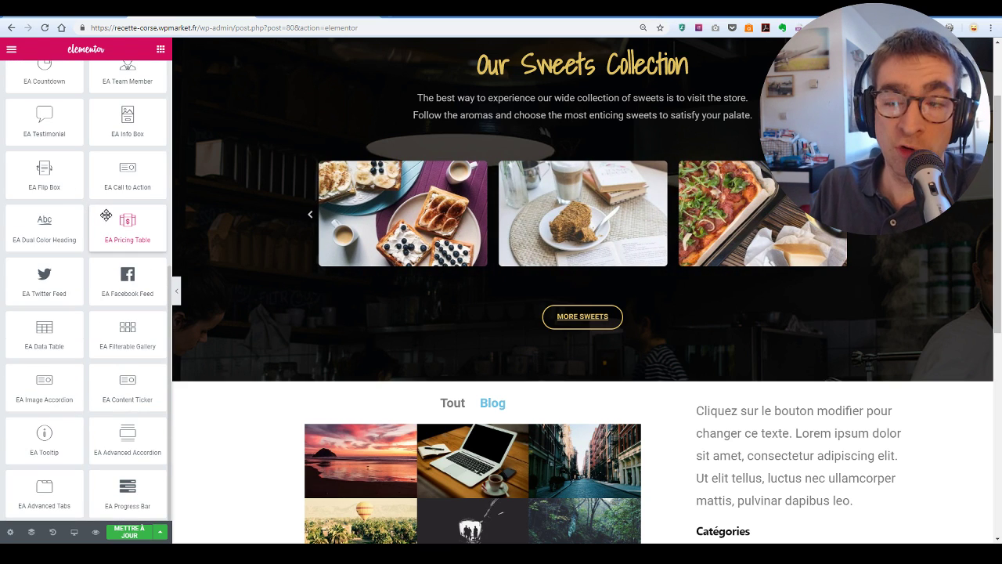
scroll(109, 216, "up", 3)
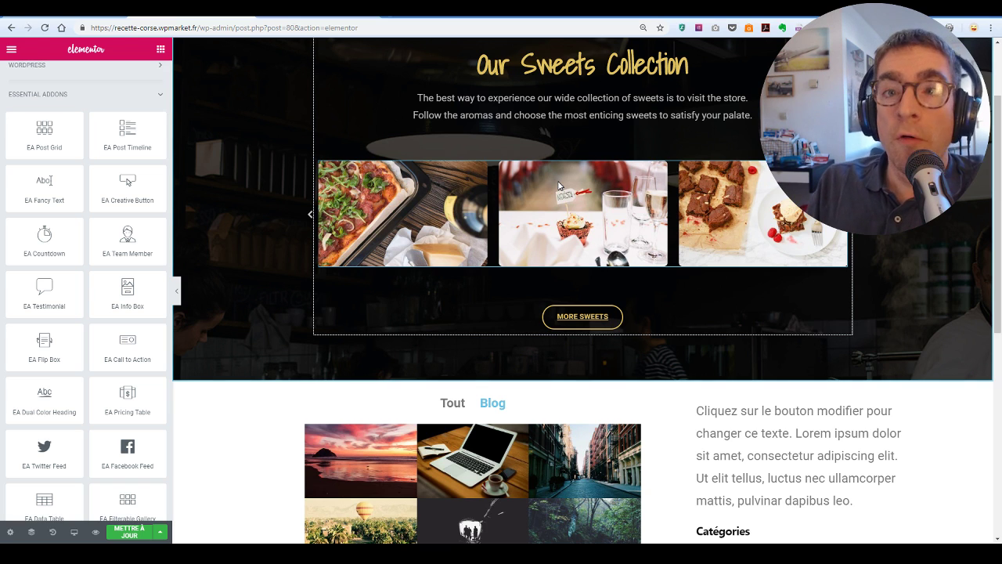
scroll(533, 329, "down", 3)
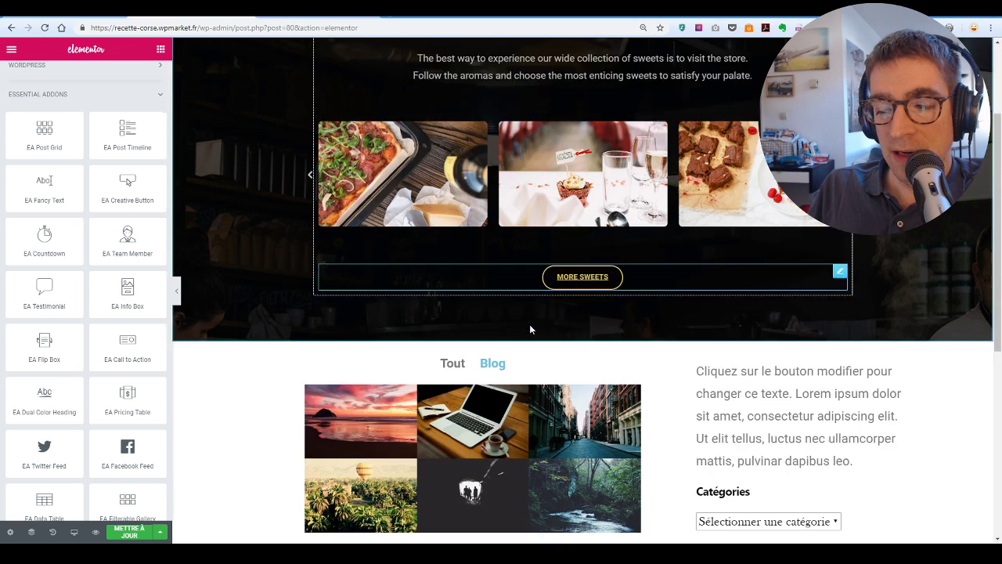
scroll(665, 227, "up", 4)
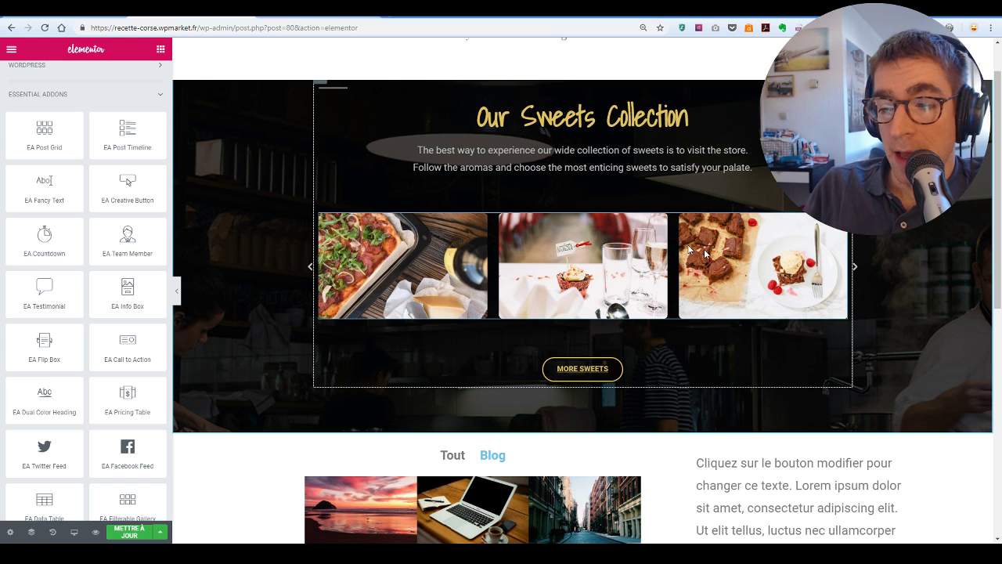
scroll(794, 210, "up", 1)
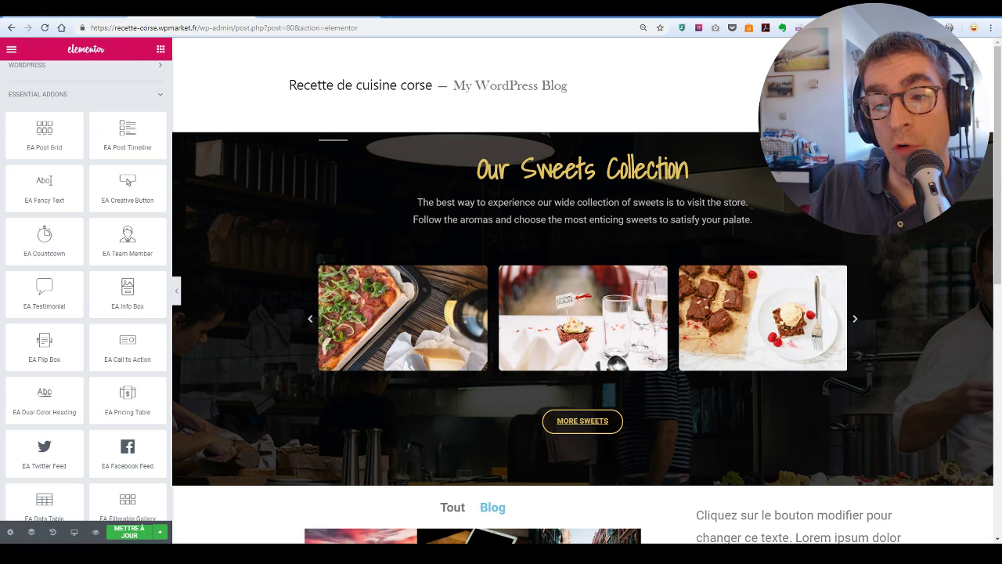
- Switch to the WordPress admin tab, open the installed themes and activate the Astra theme
left_click(117, 8)
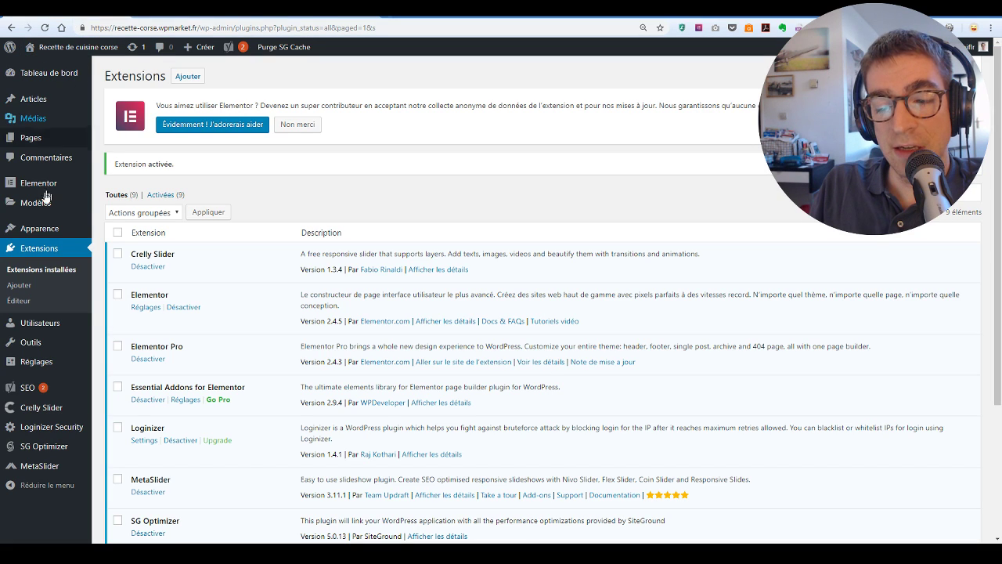
left_click(48, 230)
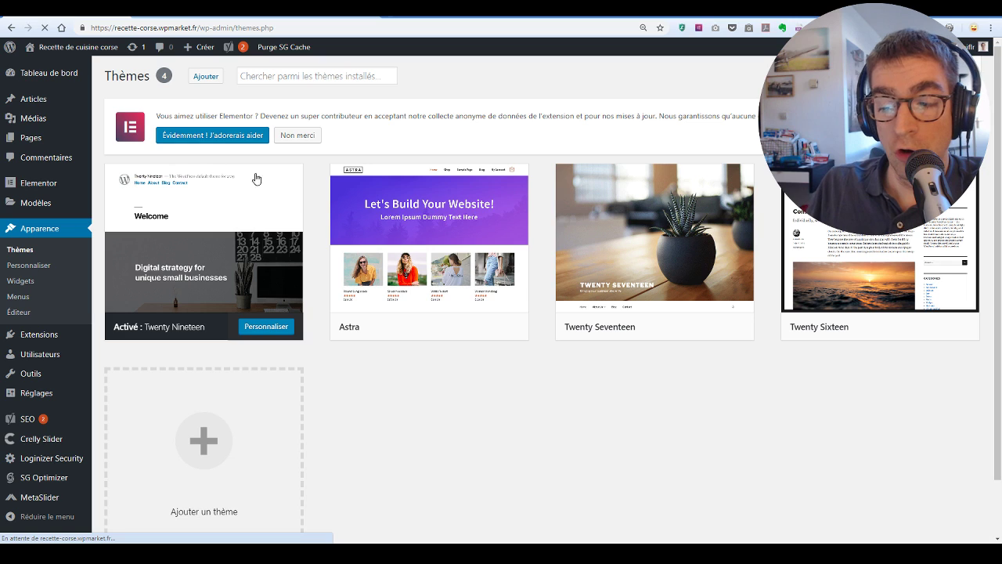
mouse_move(508, 333)
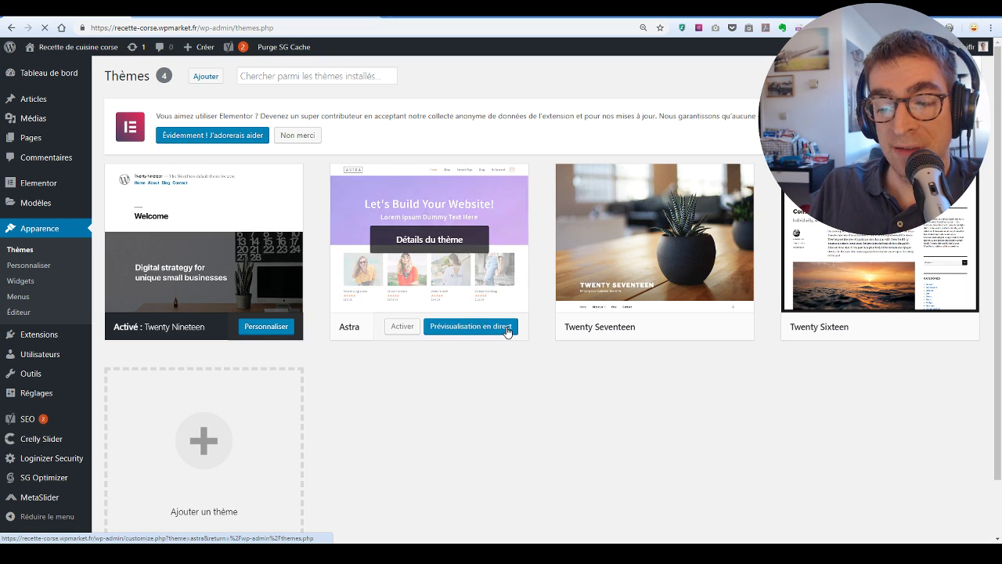
left_click(414, 326)
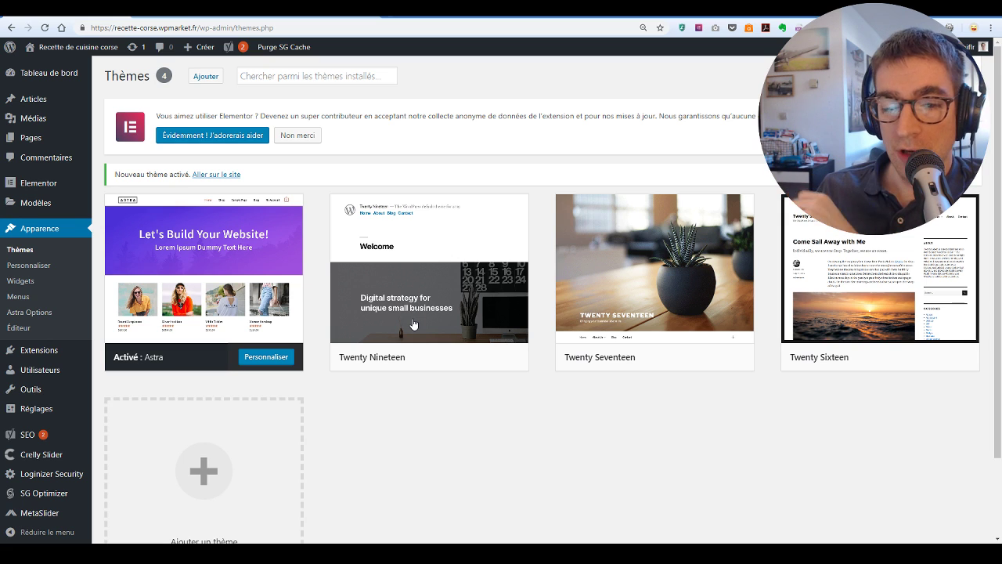
- Return to the Elementor editor tab, save the page update and look over the page down to its footer
mouse_move(86, 49)
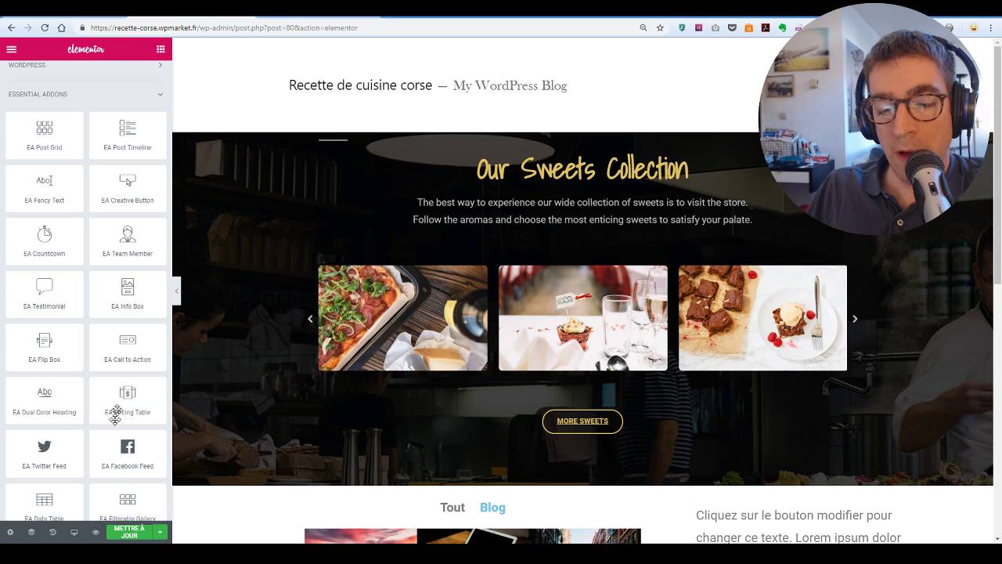
left_click(141, 533)
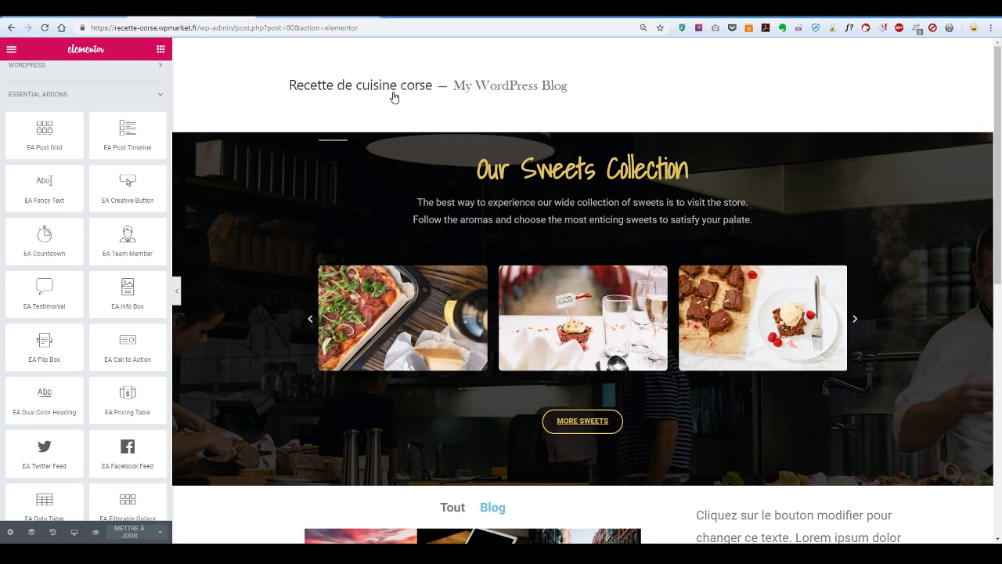
scroll(457, 283, "down", 7)
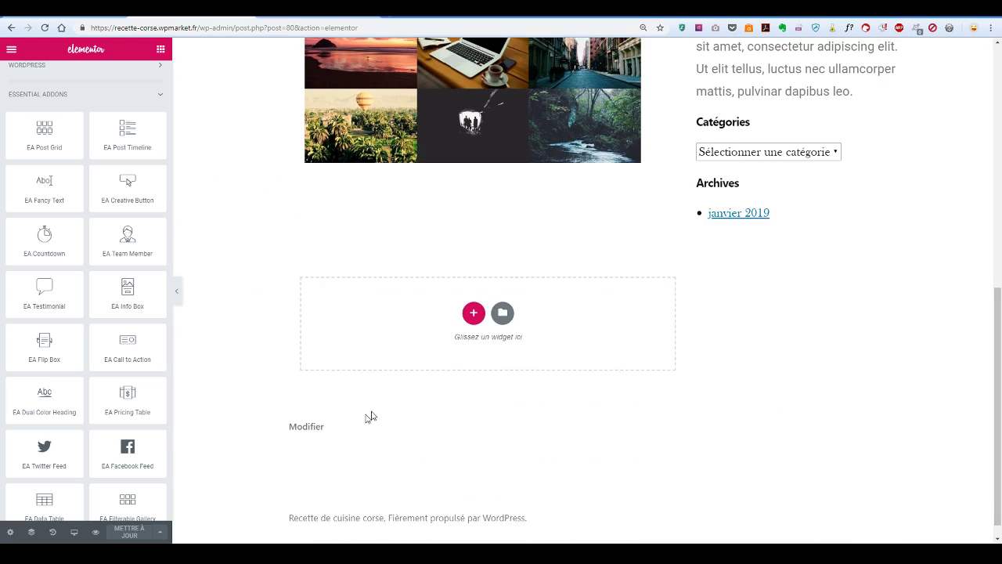
- Go back to the WordPress themes page, visit the live site and examine the homepage's layout under Astra
left_click(11, 28)
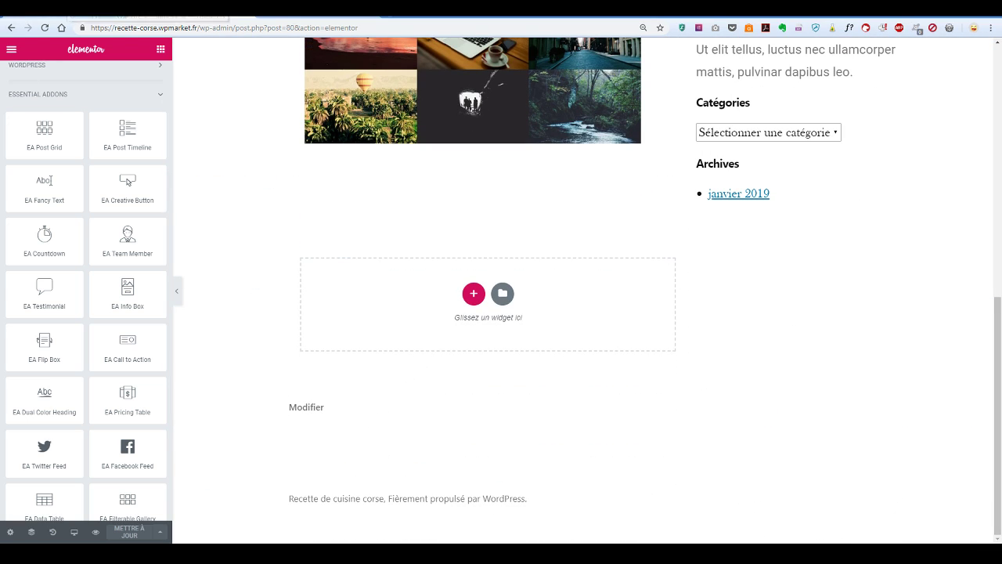
mouse_move(68, 47)
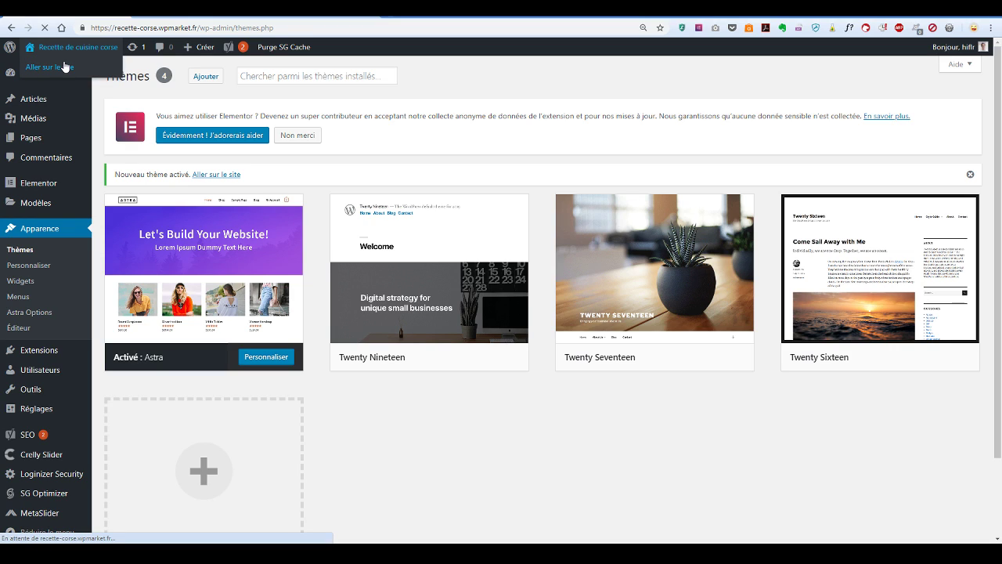
left_click(63, 66)
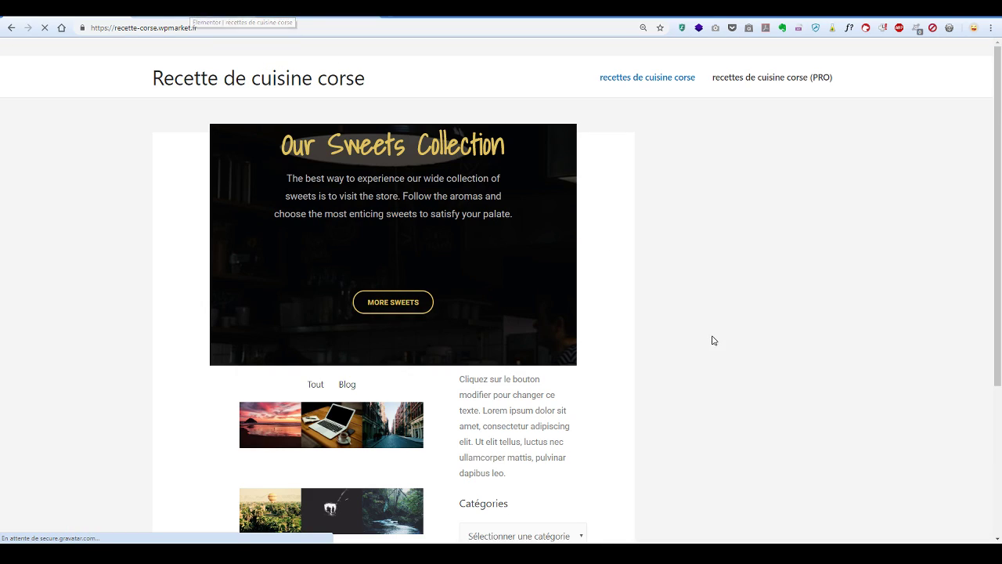
scroll(600, 327, "down", 3)
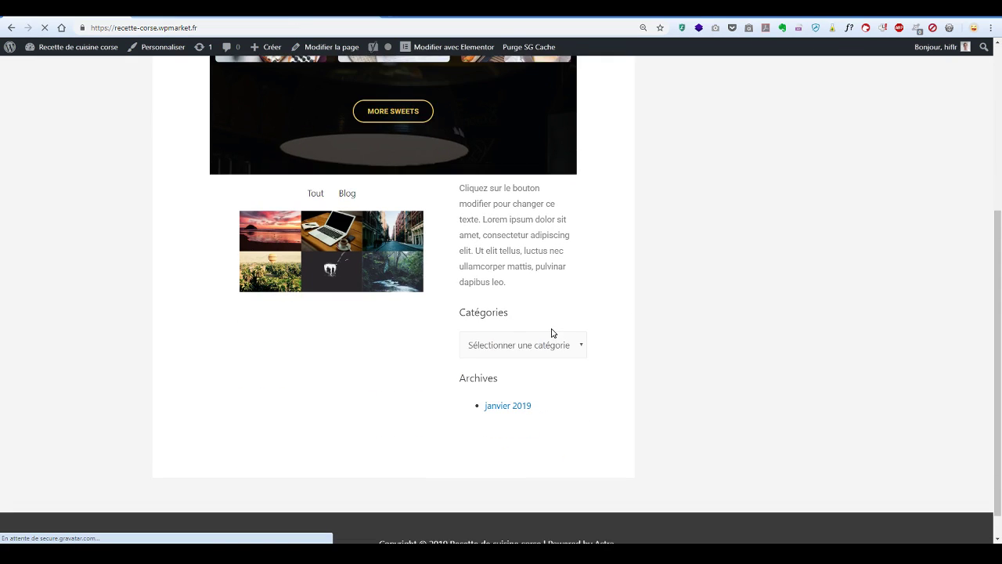
scroll(738, 202, "up", 3)
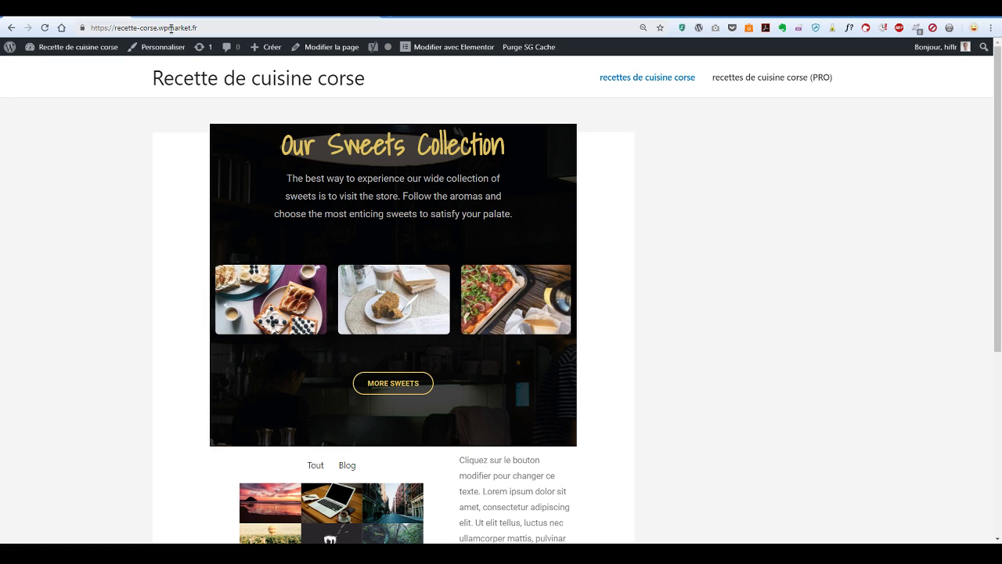
- Open the theme customizer's Sidebar layout settings and set the Default Layout to No Sidebar
left_click(179, 52)
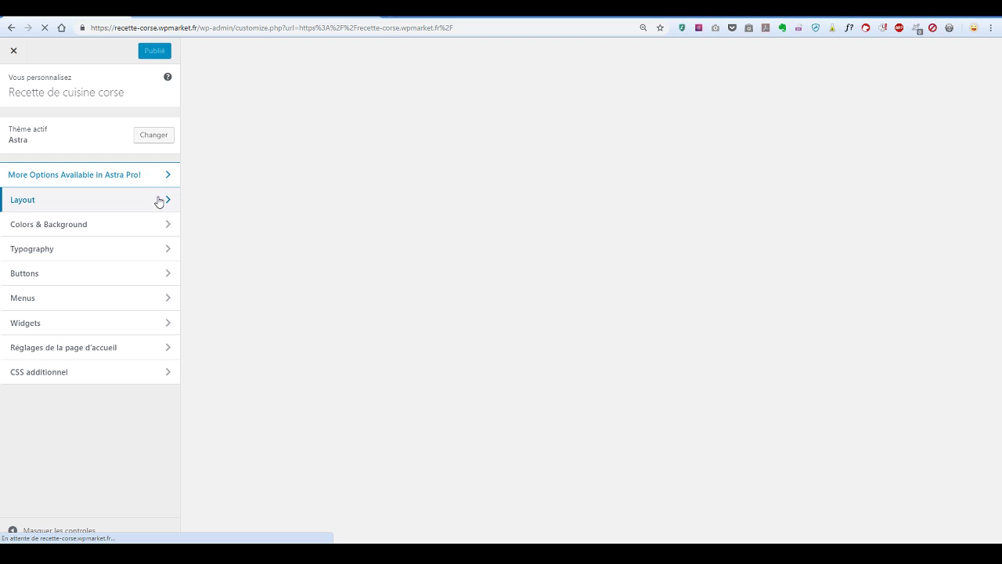
left_click(160, 200)
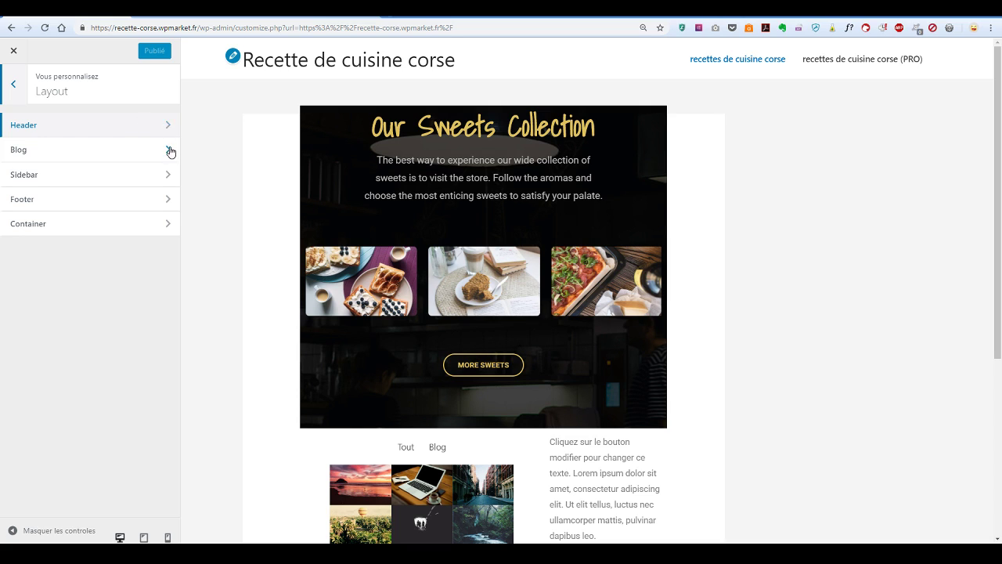
left_click(168, 177)
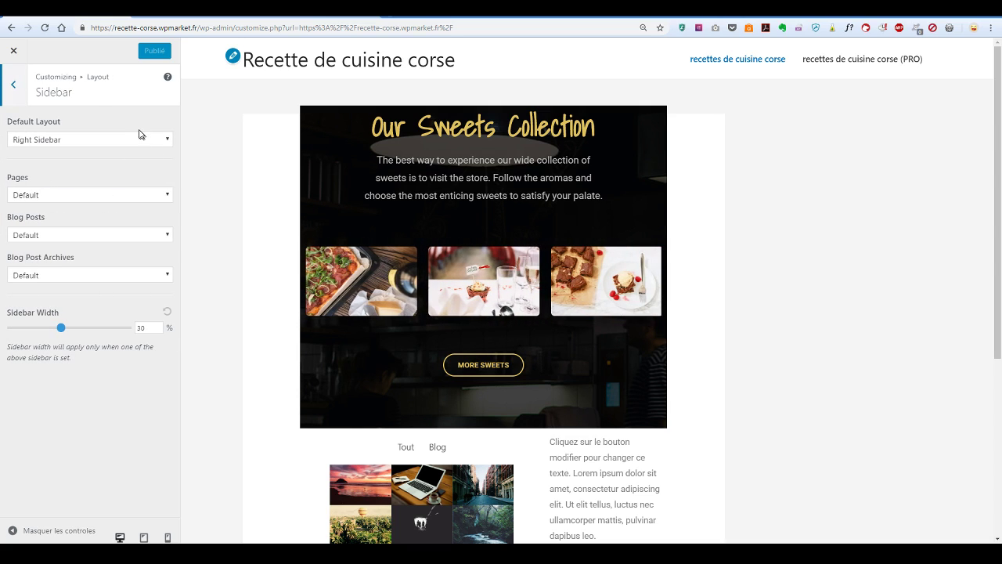
left_click(143, 141)
left_click(141, 154)
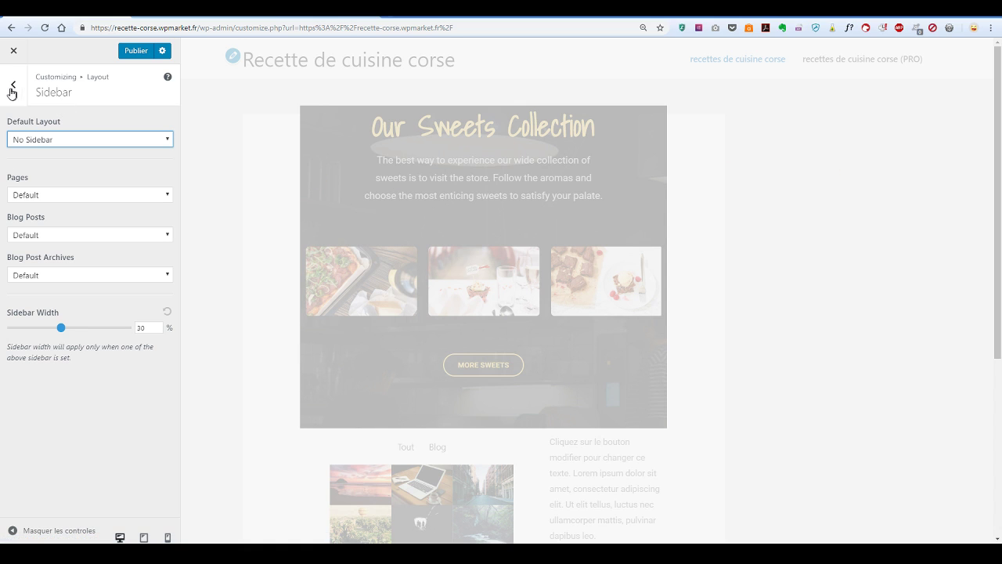
- Look over the homepage preview from header to footer to check the full-width layout
scroll(815, 345, "down", 3)
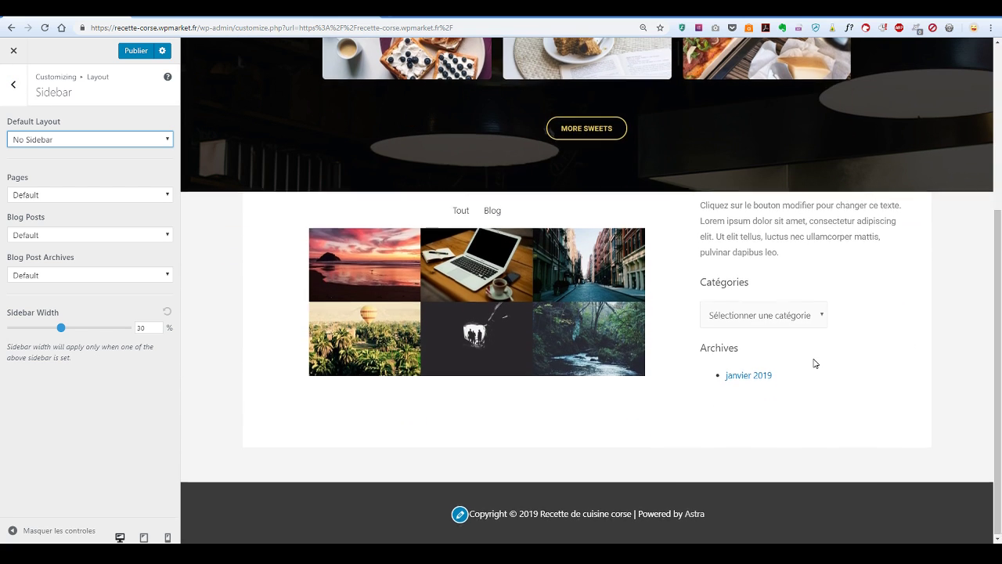
scroll(814, 360, "up", 2)
scroll(814, 360, "up", 2)
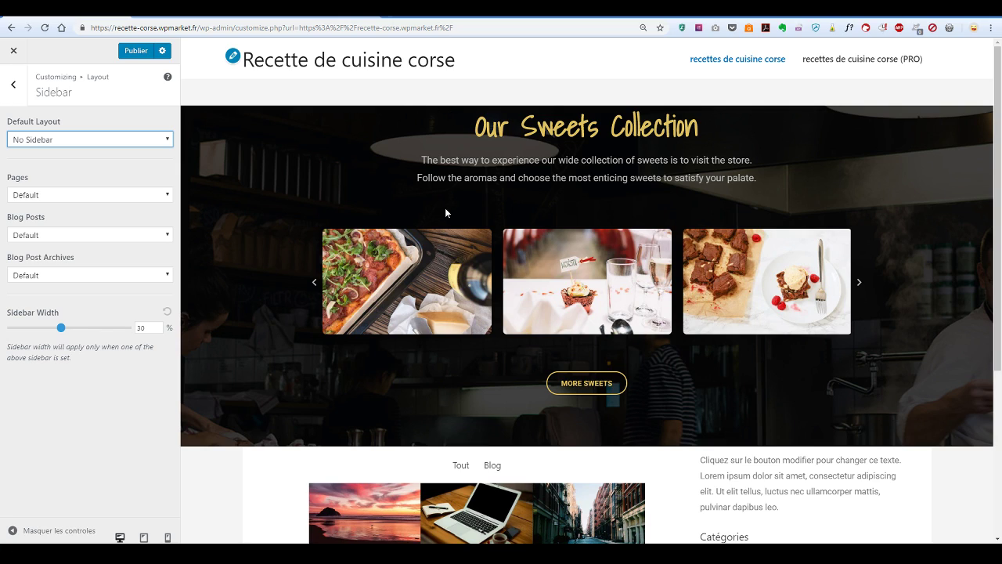
scroll(406, 189, "down", 3)
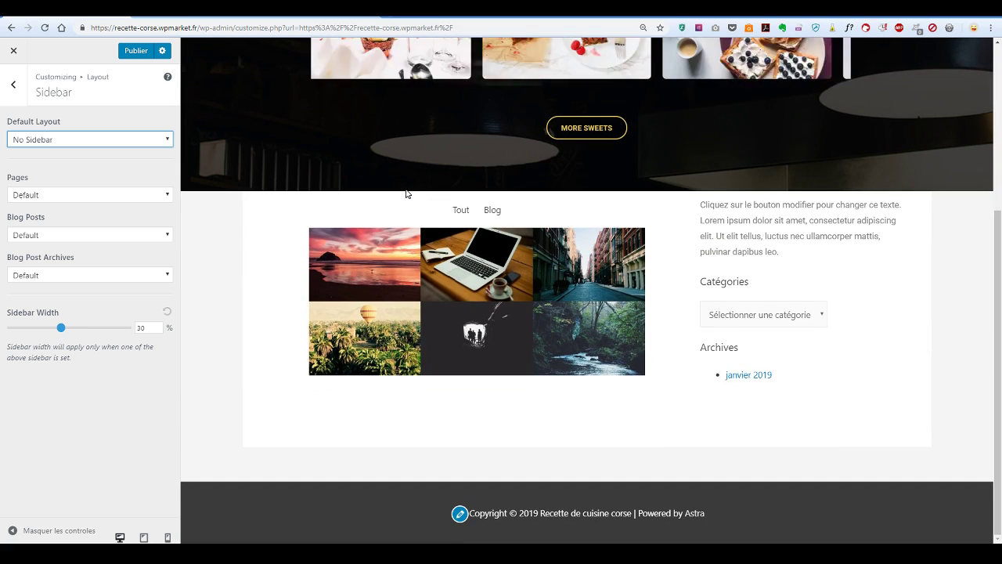
scroll(406, 194, "up", 3)
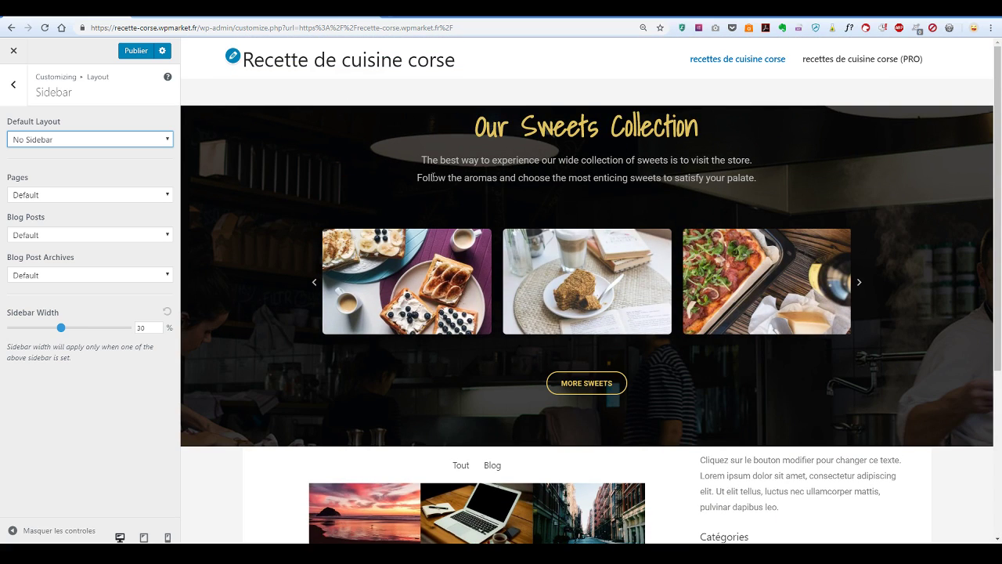
scroll(433, 177, "down", 3)
scroll(427, 181, "up", 3)
scroll(716, 369, "down", 3)
- Open the Footer Bar settings and choose the layout with two side-by-side sections
left_click(14, 87)
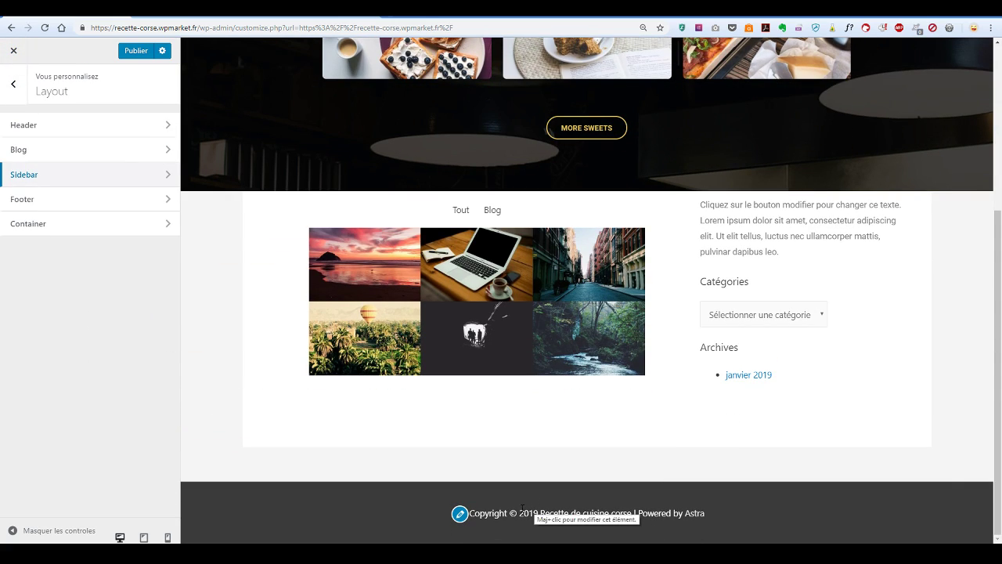
left_click(463, 517)
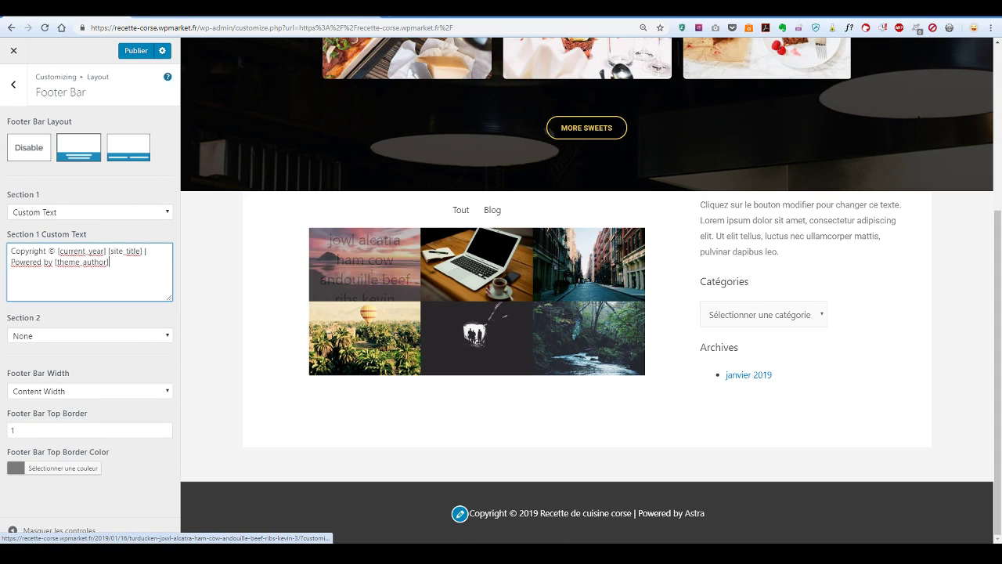
left_click(100, 157)
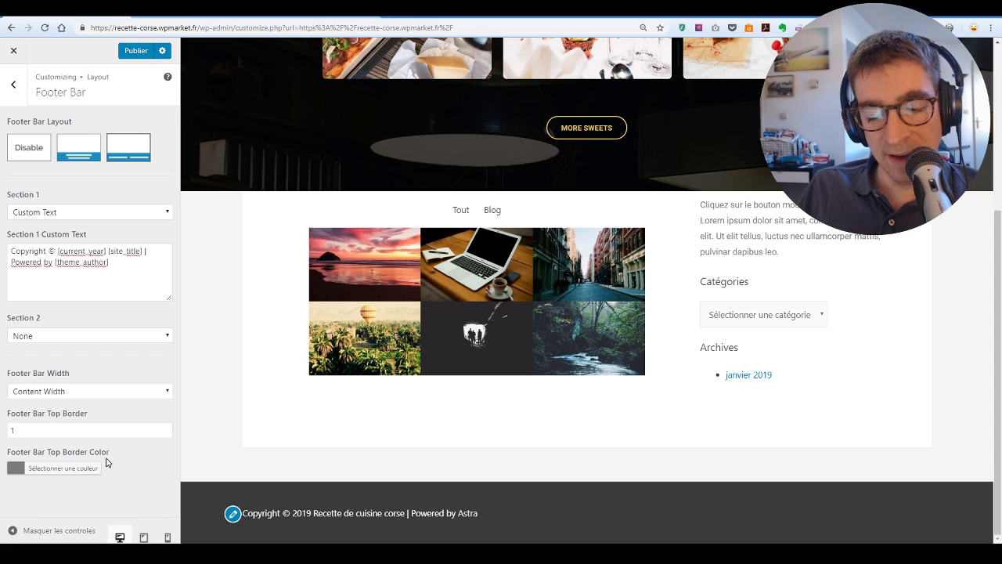
- Set the Footer Bar Top Border Color to light grey #dddddd
left_click(13, 468)
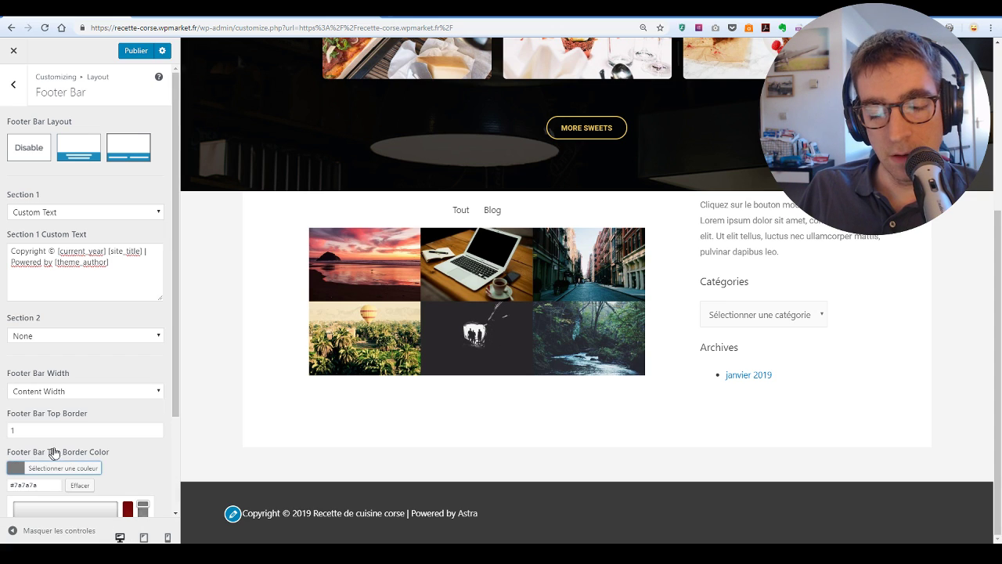
scroll(154, 395, "down", 2)
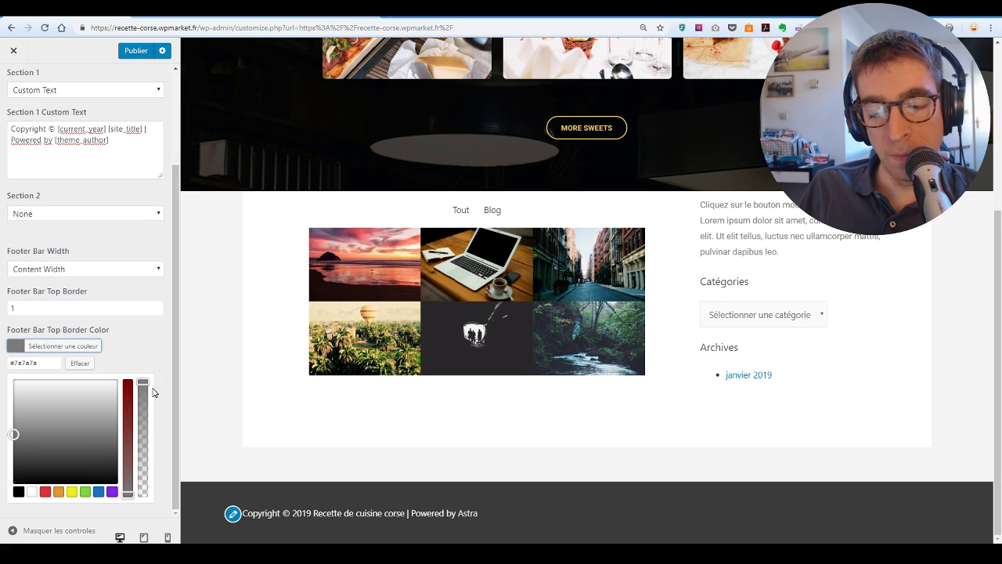
left_click(55, 421)
left_click(73, 400)
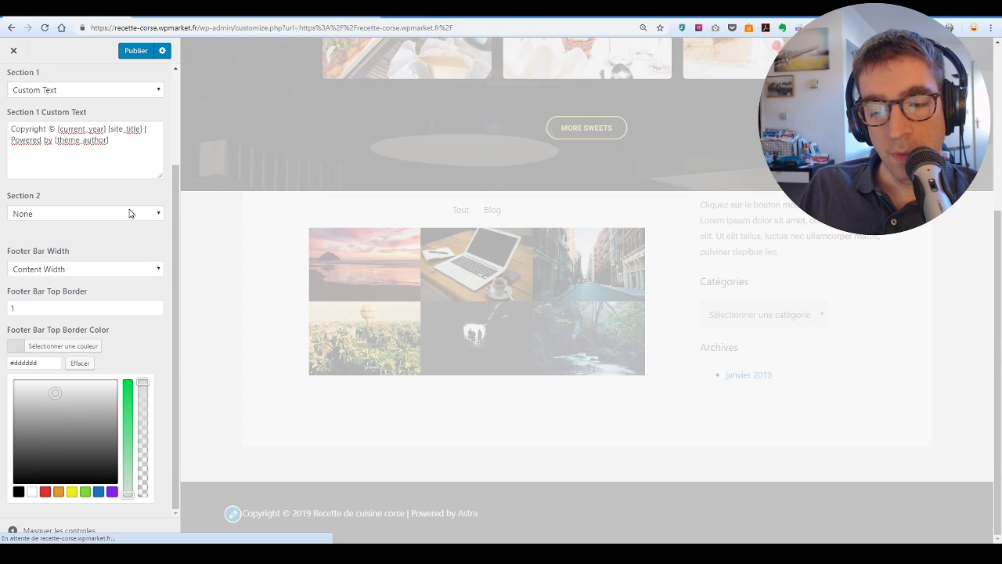
- Set the footer bar's Section 2 to Footer Menu and return to the Layout settings
left_click(130, 213)
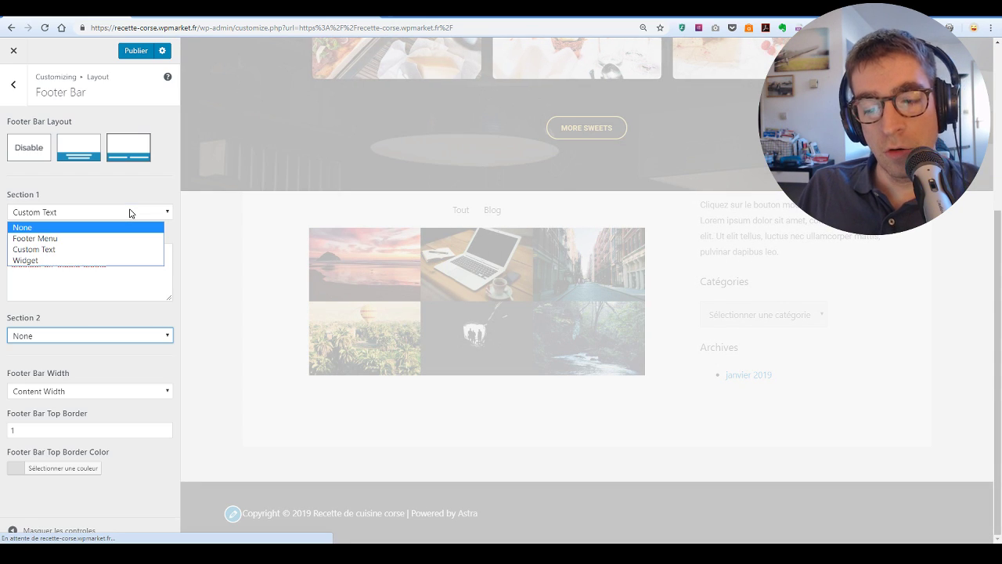
left_click(98, 238)
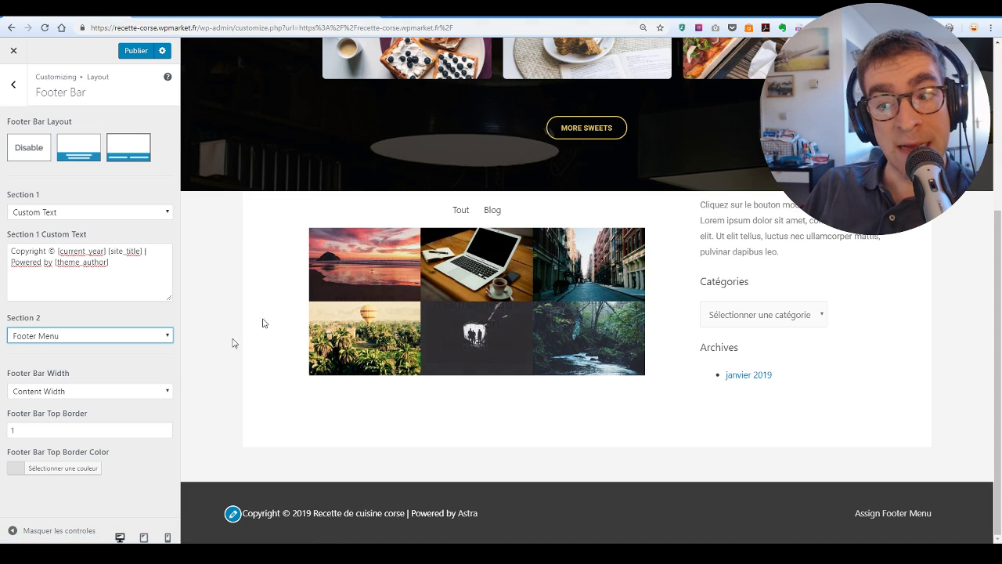
left_click(22, 91)
left_click(19, 89)
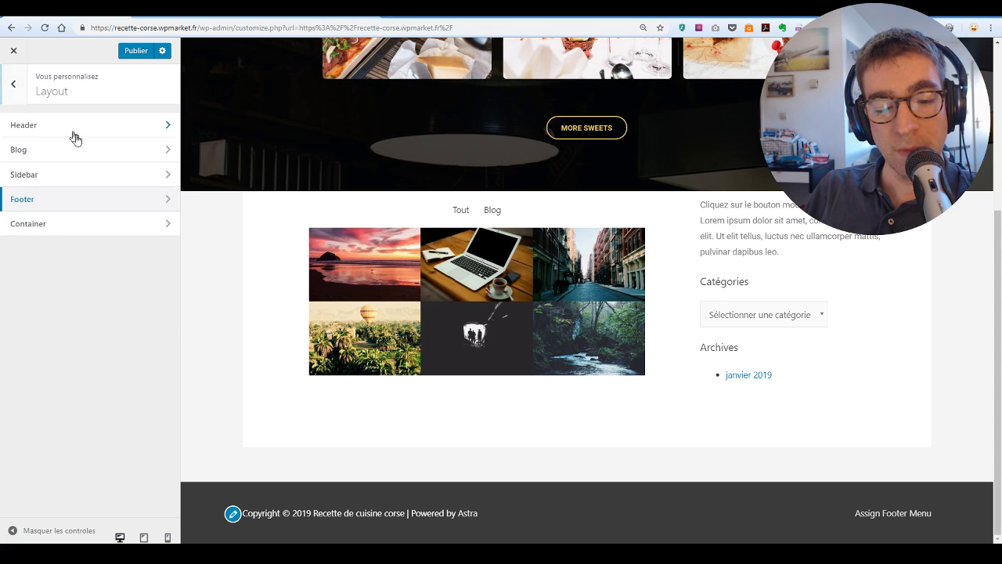
- Recheck the Sidebar settings, publish the theme customizations and look over the homepage preview
left_click(152, 177)
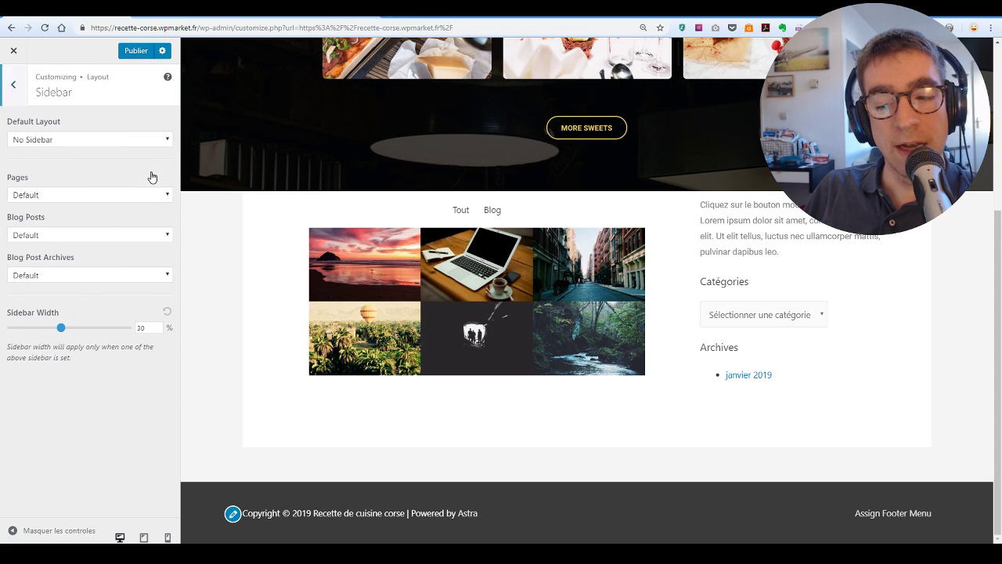
left_click(16, 92)
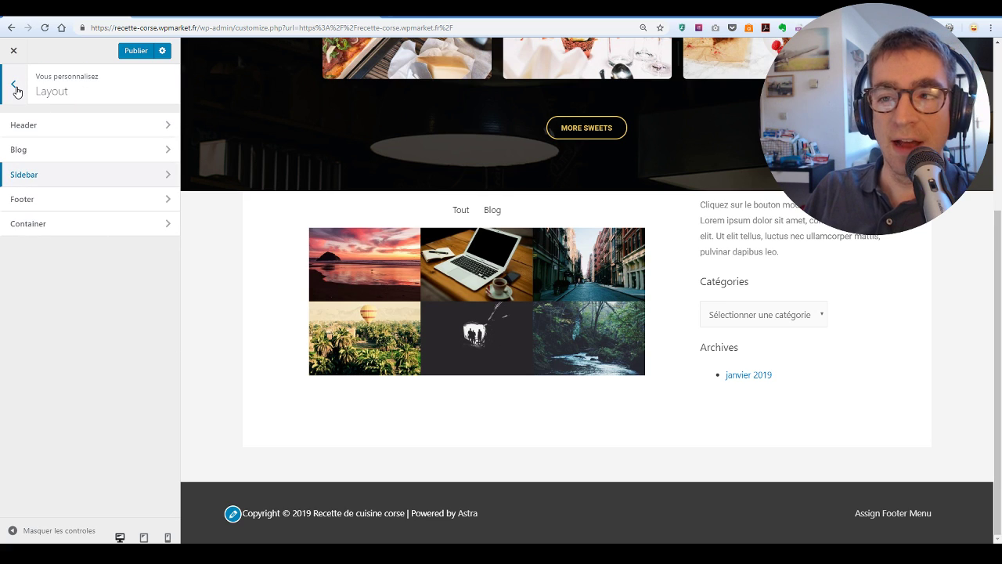
left_click(137, 56)
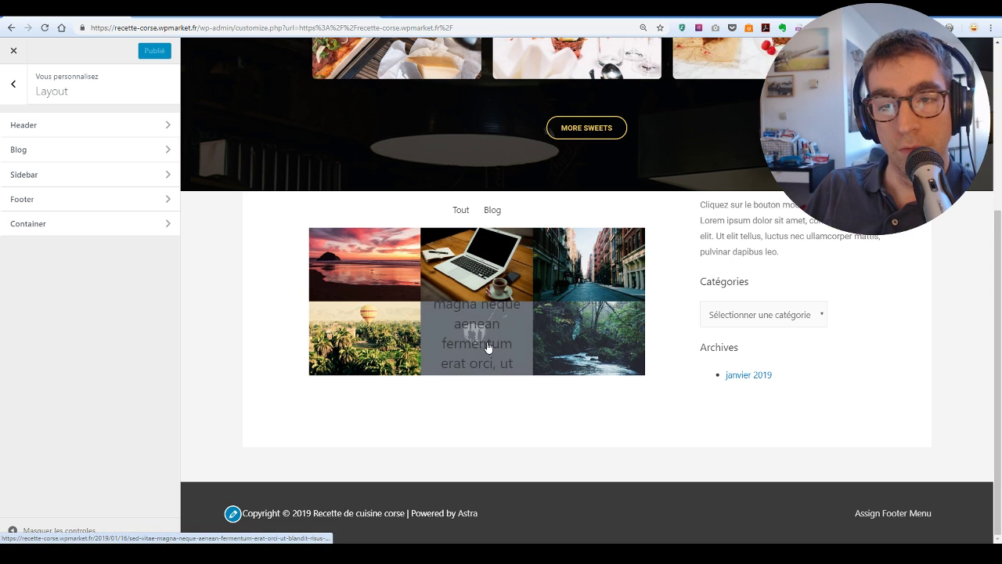
scroll(488, 345, "up", 3)
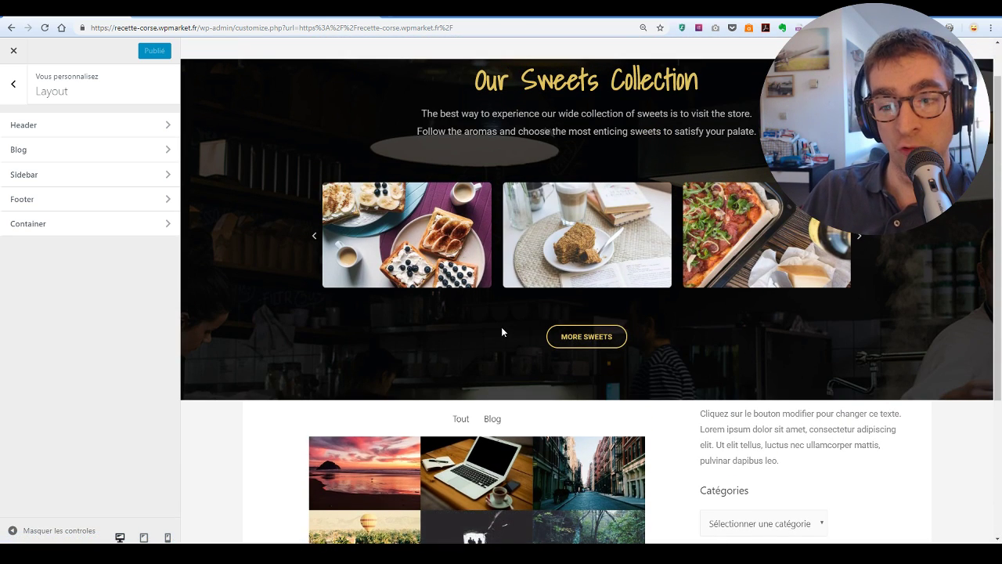
scroll(502, 327, "up", 1)
scroll(517, 290, "down", 4)
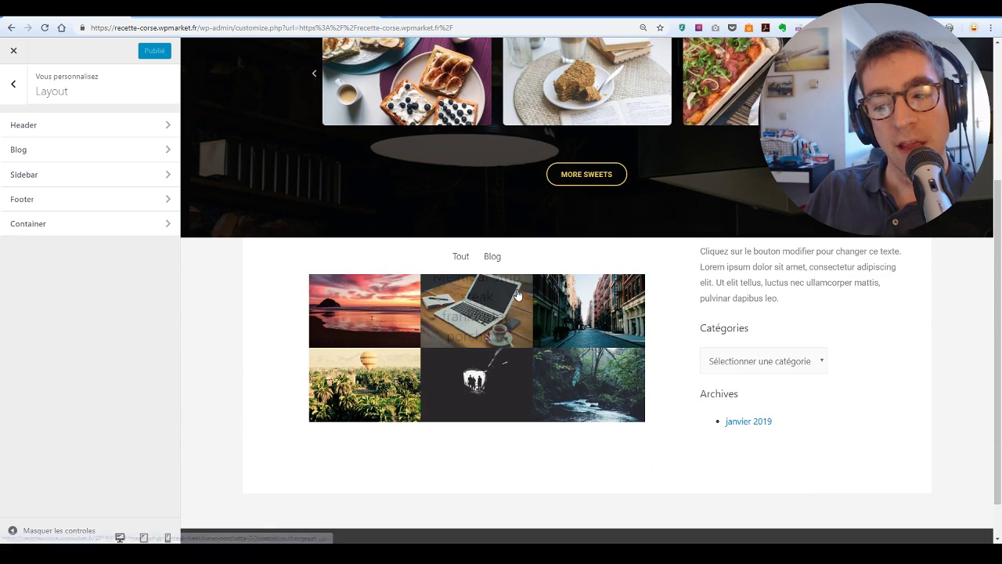
scroll(517, 294, "up", 4)
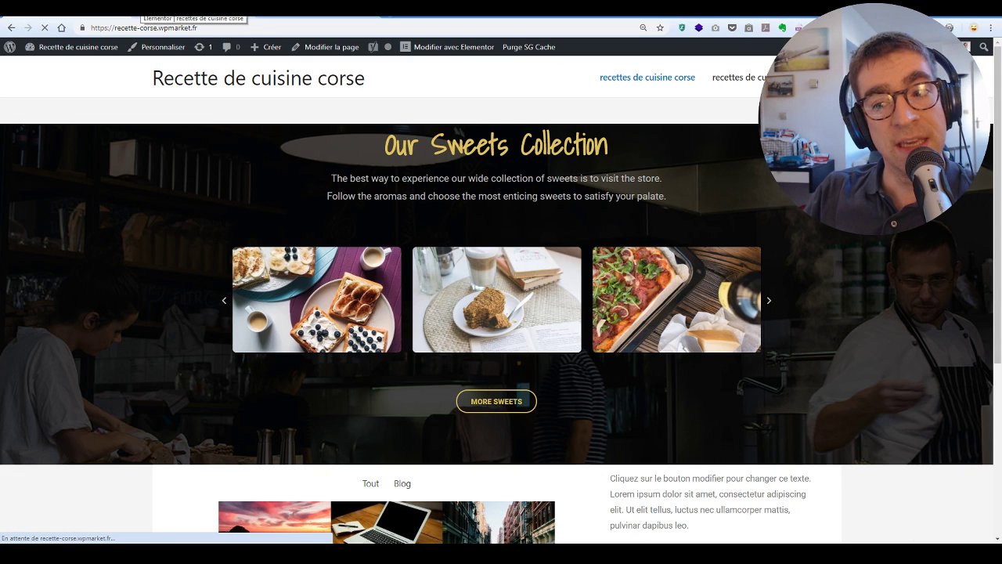
- Go to the WordPress dashboard and open the Theme Builder list of Elementor templates
mouse_move(64, 49)
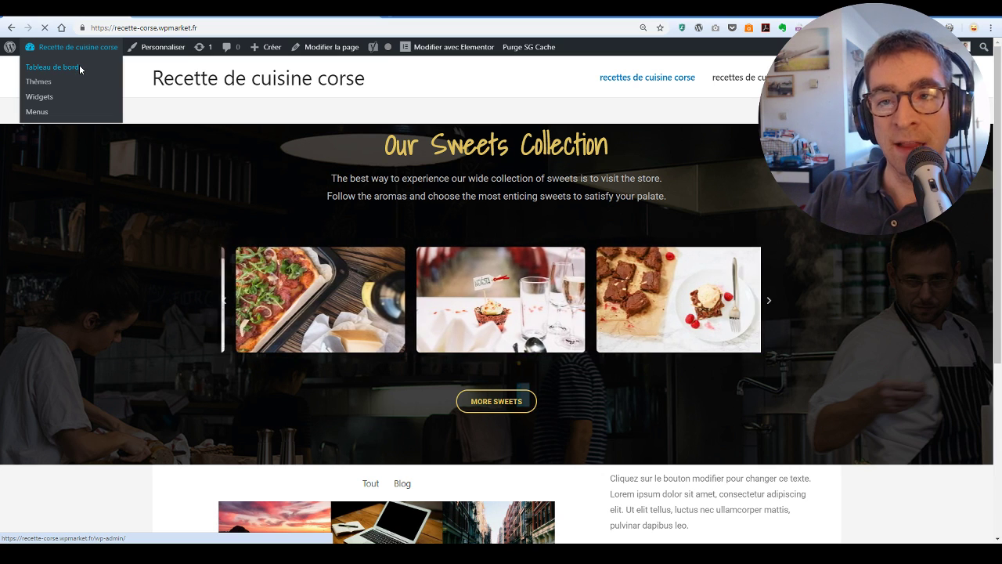
left_click(80, 68)
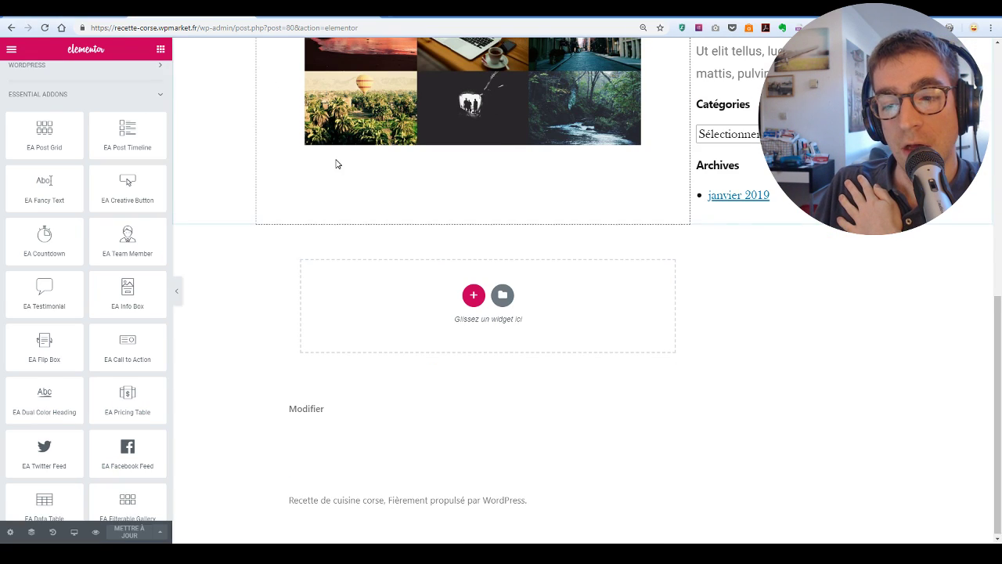
scroll(329, 157, "up", 5)
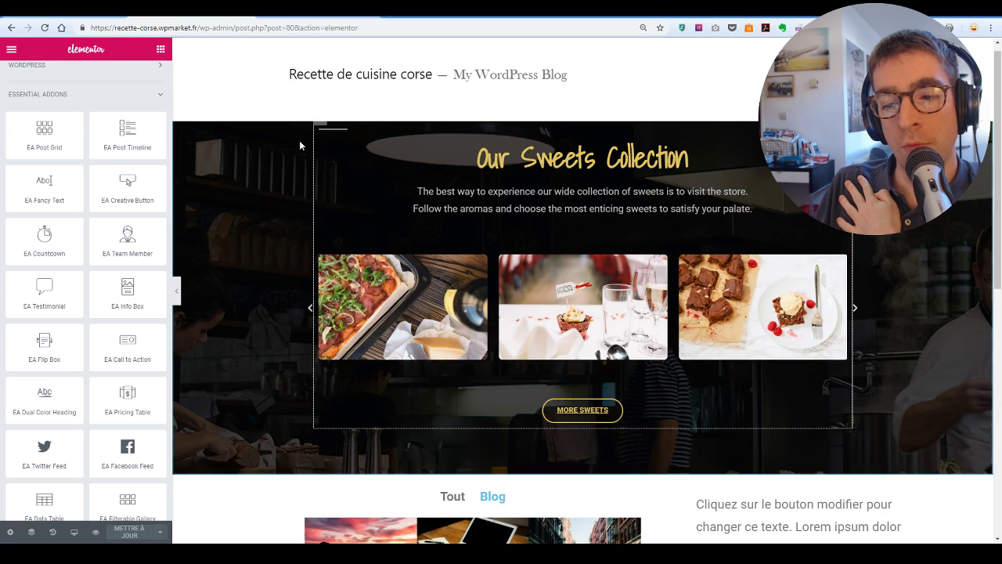
scroll(300, 145, "up", 1)
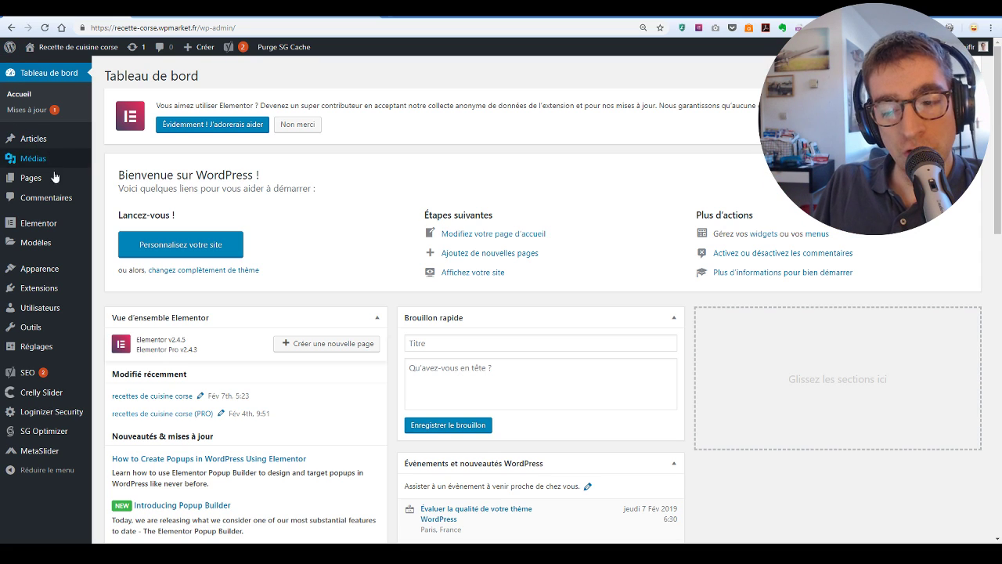
mouse_move(52, 237)
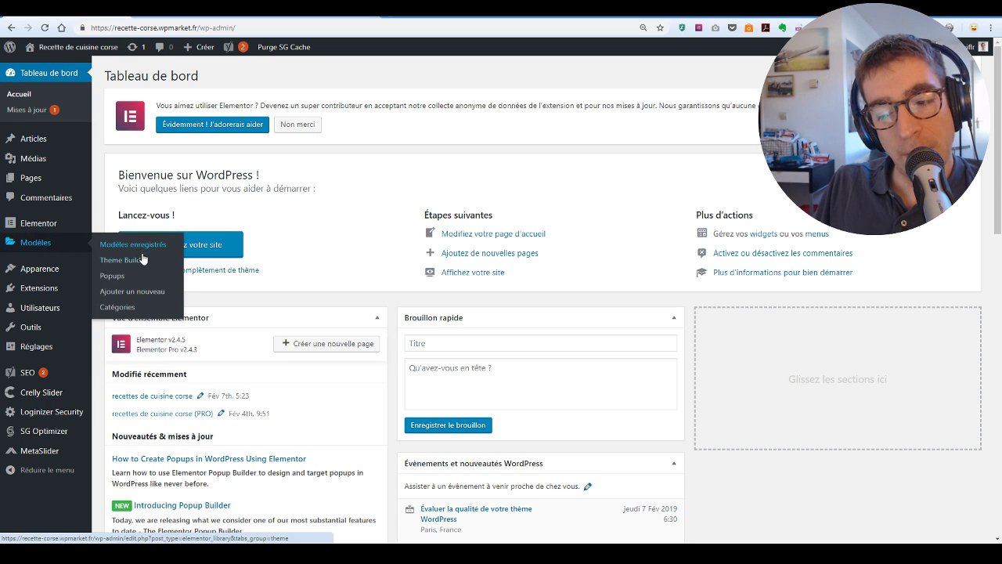
left_click(142, 253)
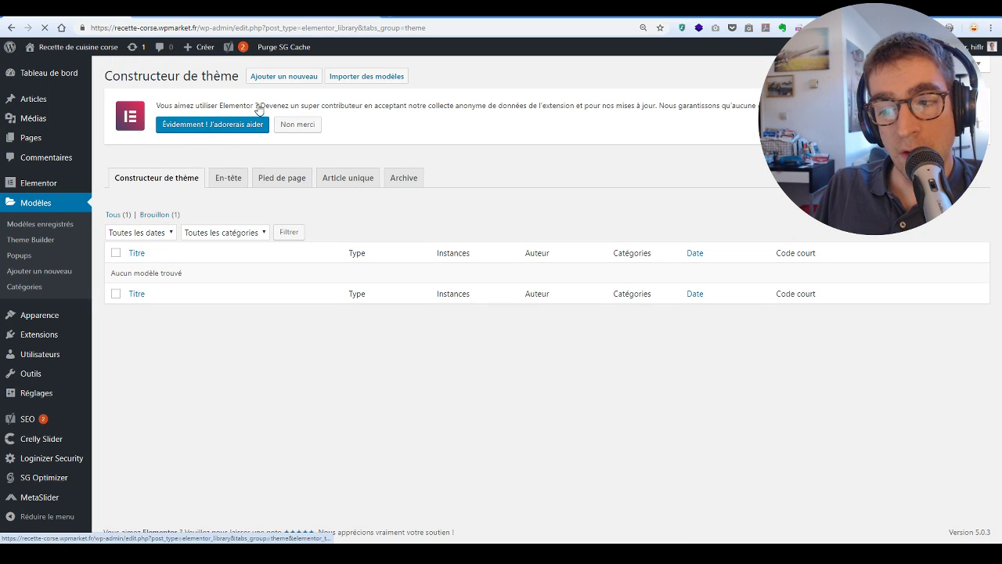
- Create a new En-tête template named "header"
left_click(286, 76)
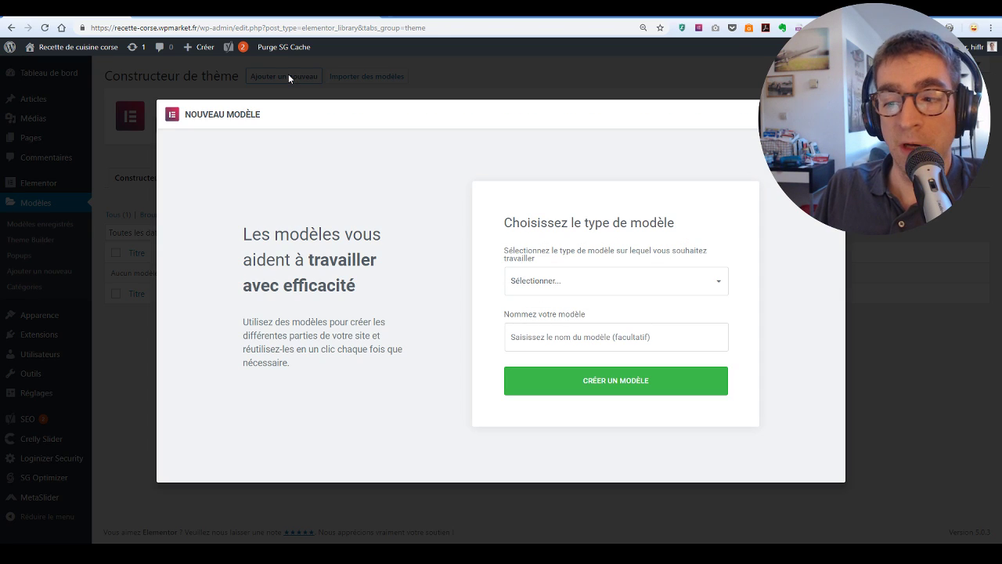
left_click(587, 281)
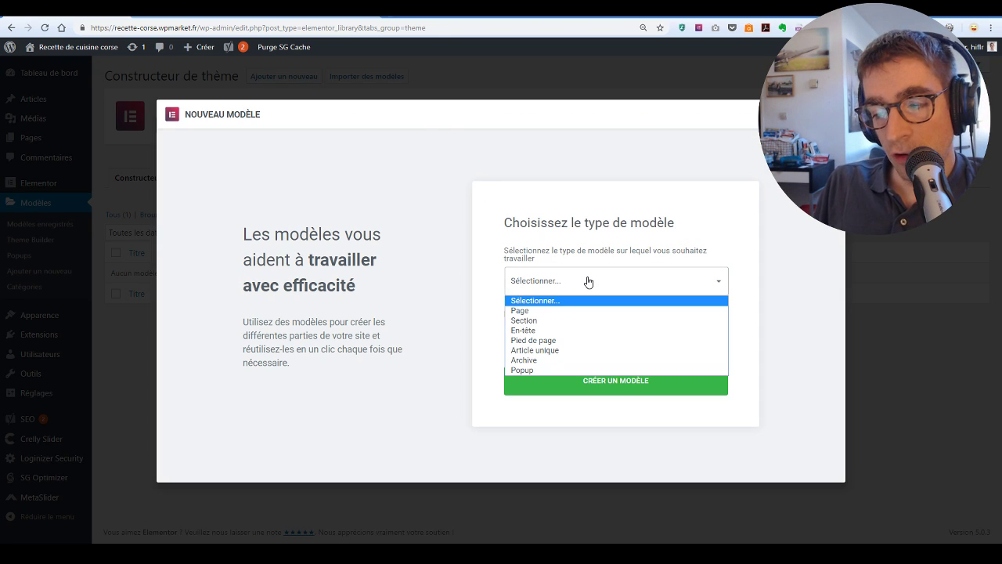
left_click(588, 338)
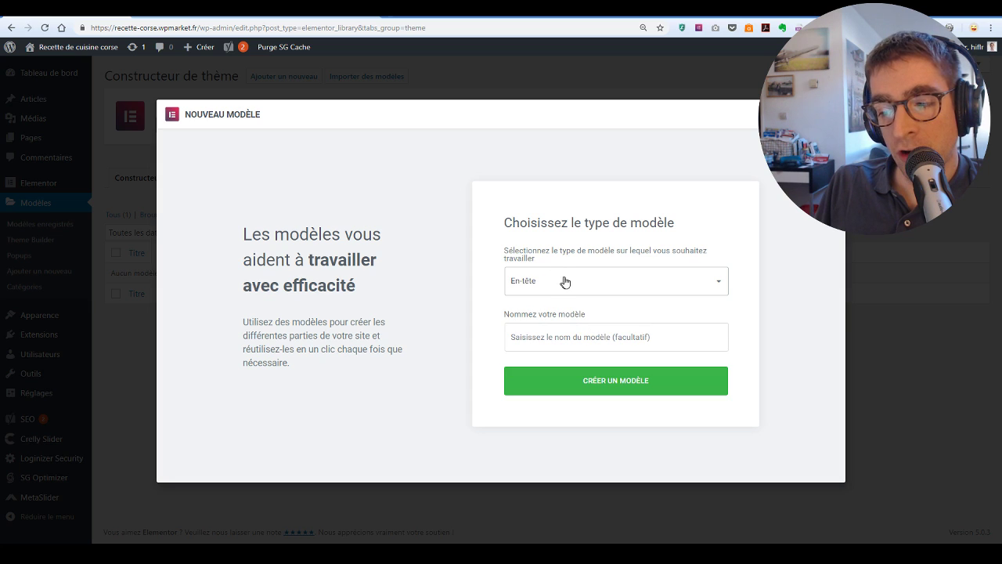
left_click(567, 283)
left_click(406, 303)
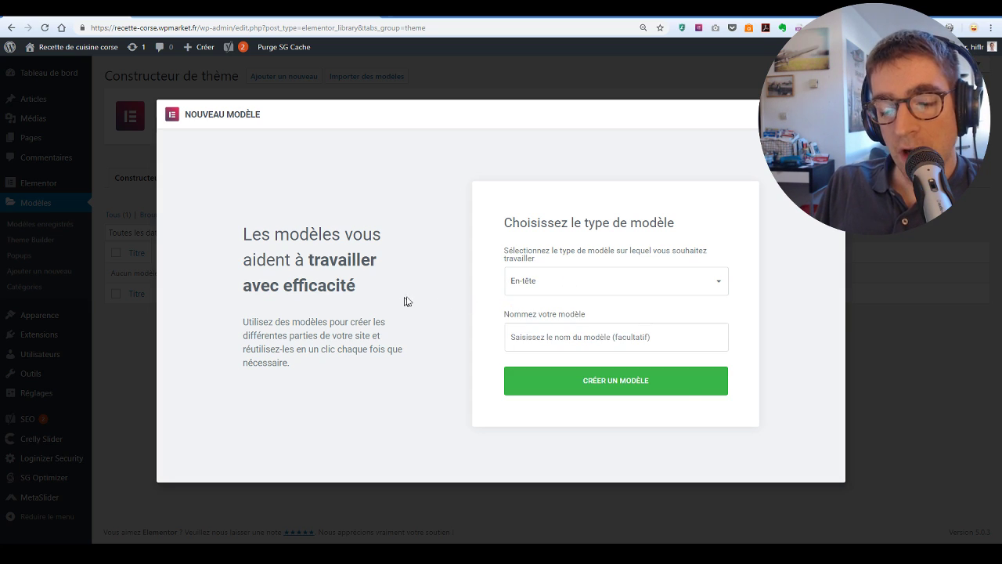
left_click(644, 339)
type("header")
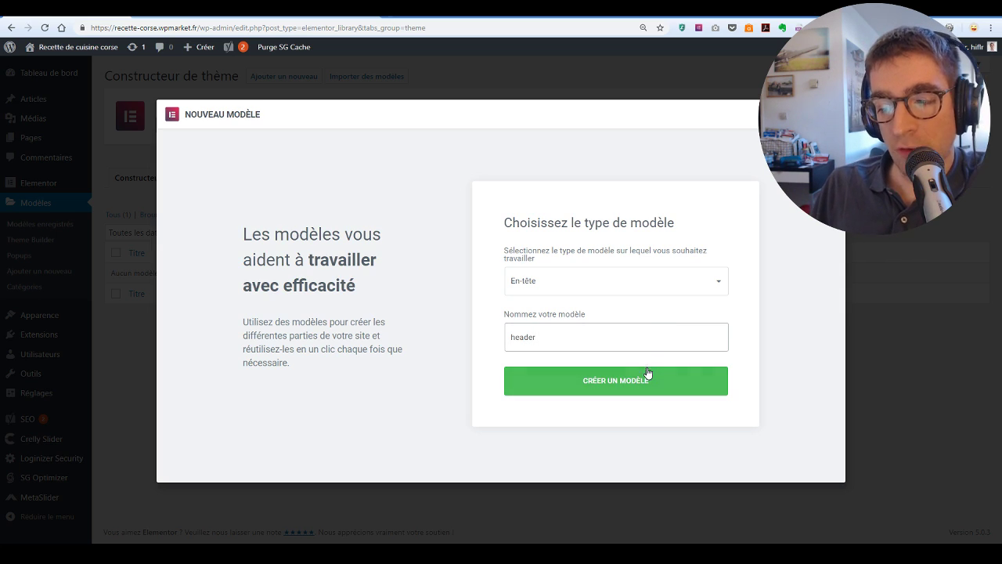
left_click(647, 376)
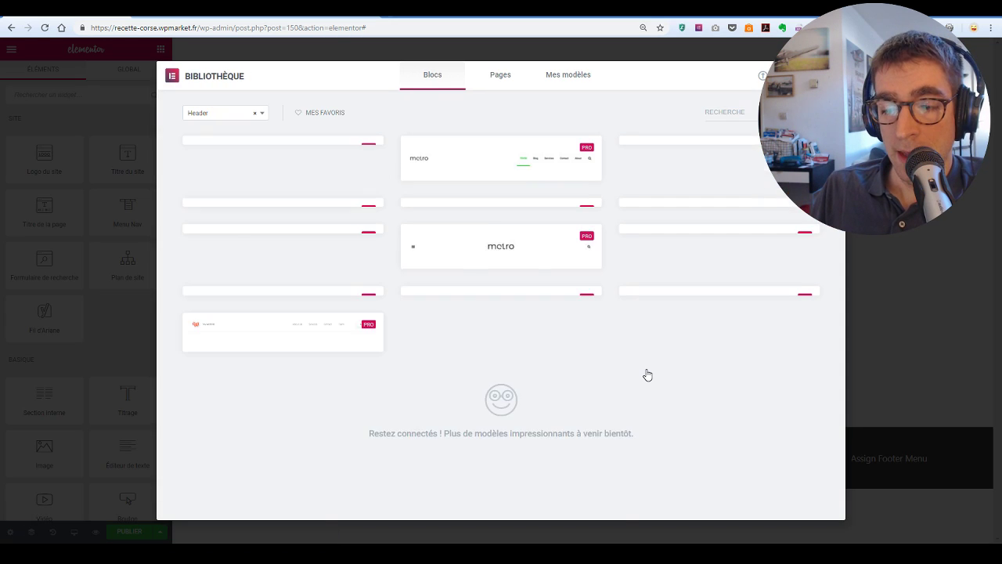
- Choose and insert the library header block with a dark contact bar above the logo and navigation menu
mouse_move(280, 221)
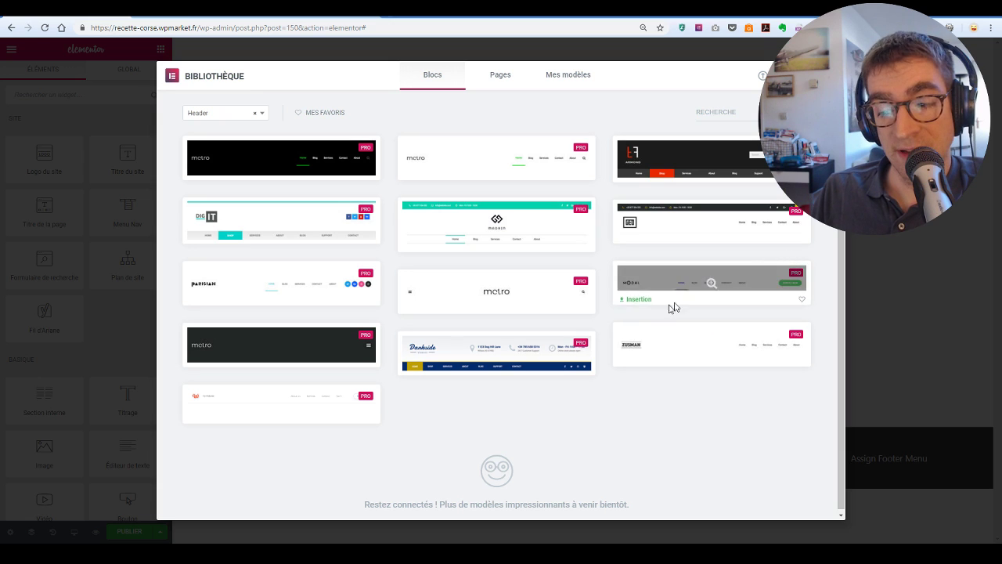
mouse_move(544, 298)
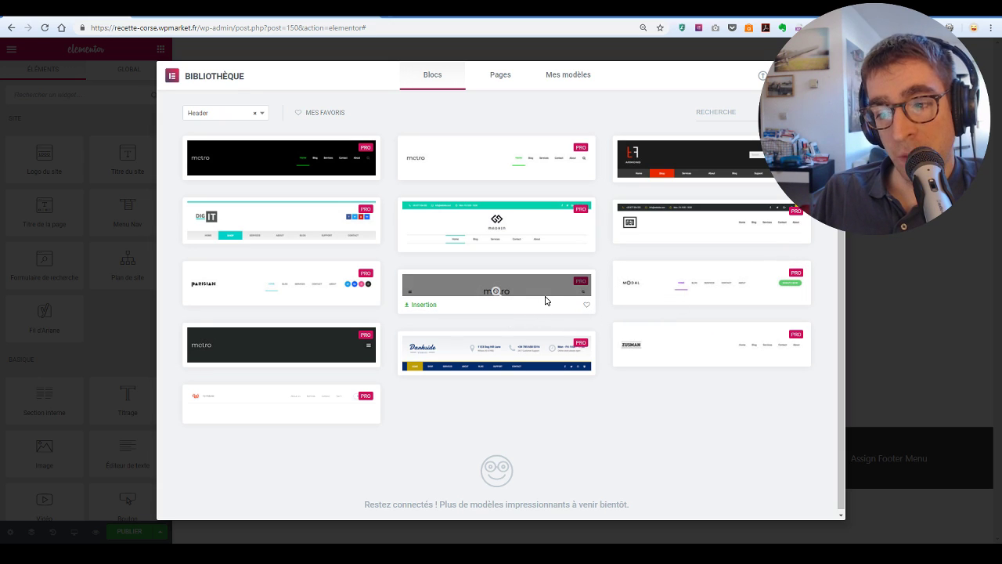
mouse_move(656, 237)
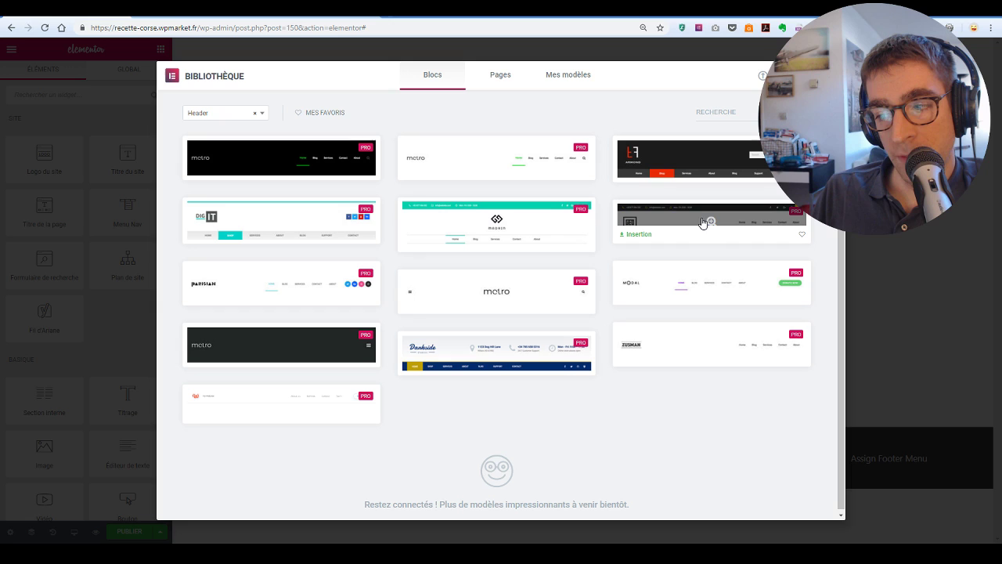
left_click(638, 235)
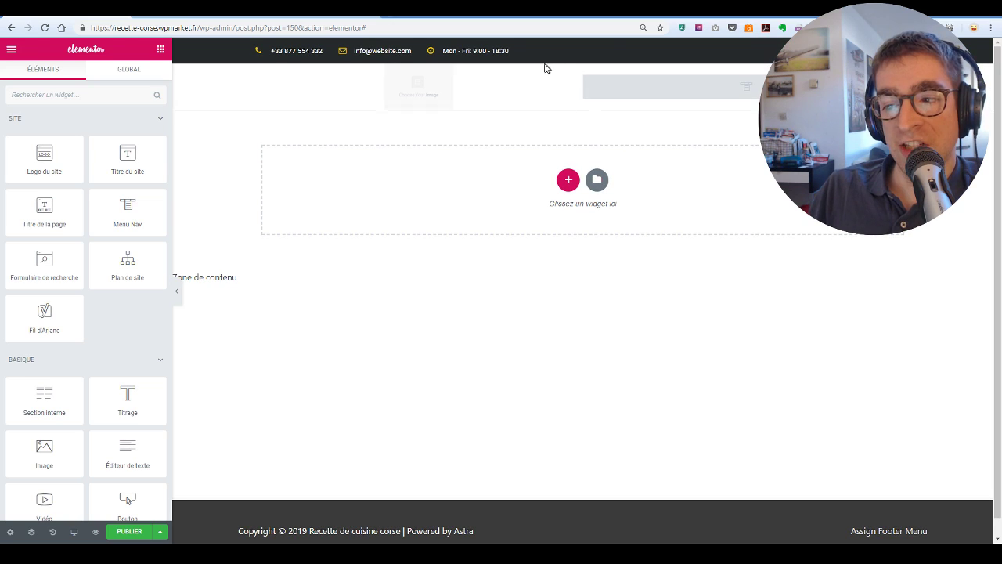
- Narrow the header's logo column so that the adjacent navigation menu column becomes wider
left_click(703, 98)
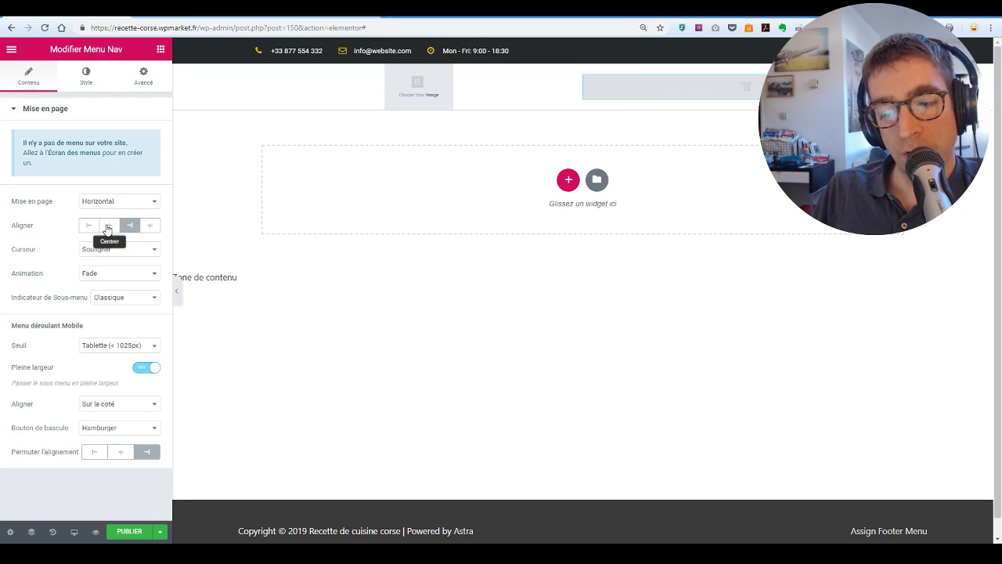
left_click(580, 93)
left_click_drag(582, 86, 415, 93)
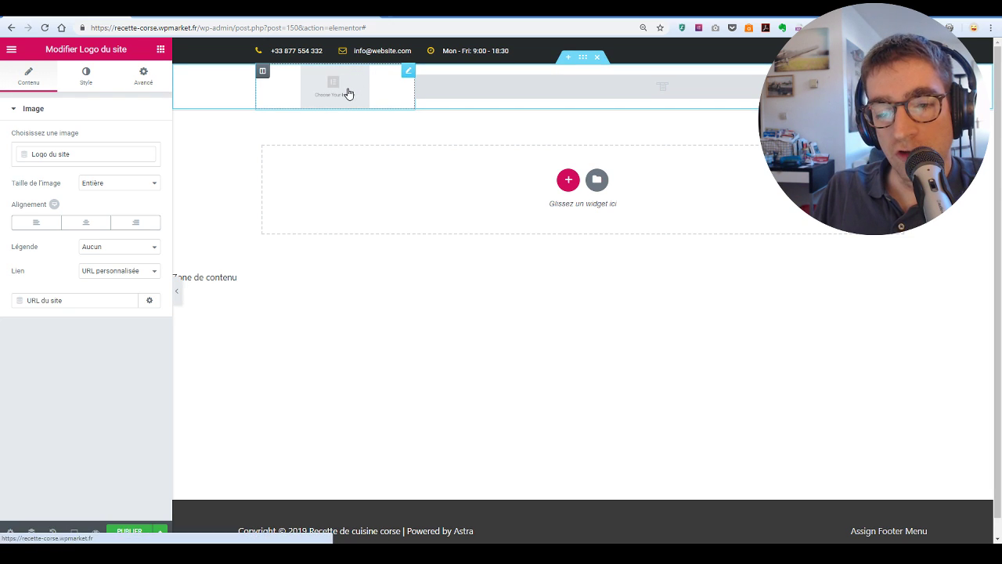
- Preview the homepage from its Elementor editor and go to the site's Menus administration screen
key("alt+Left")
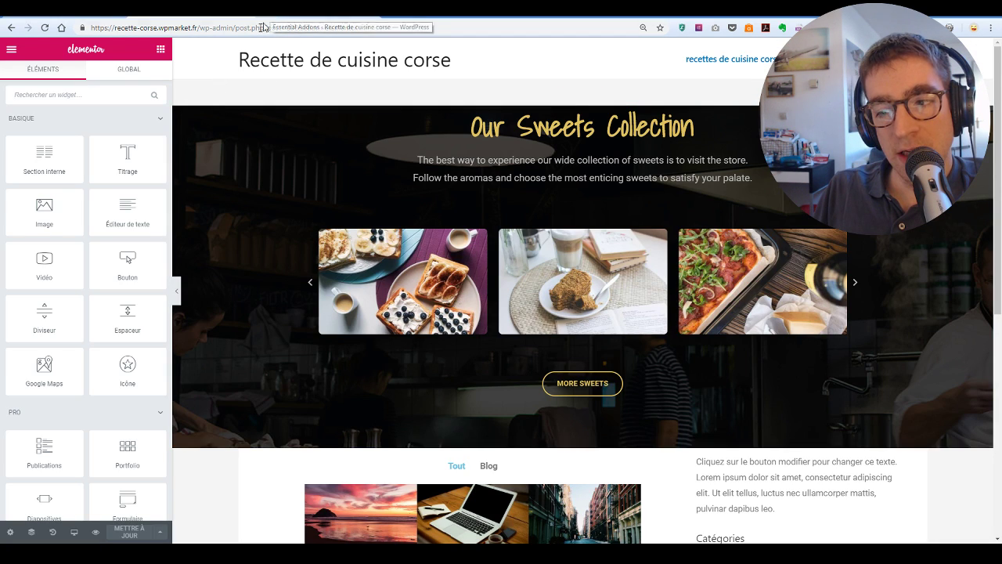
left_click(95, 533)
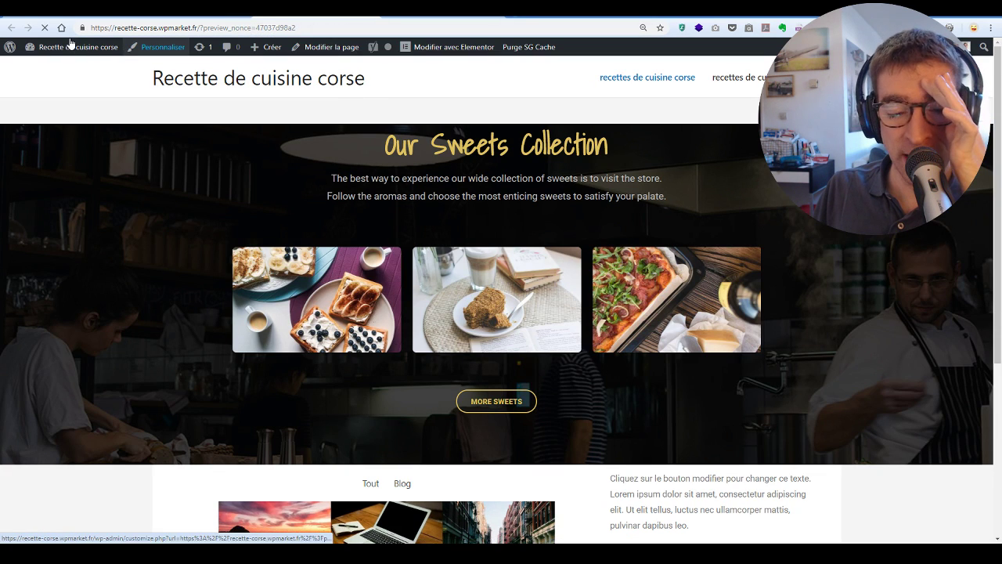
mouse_move(70, 48)
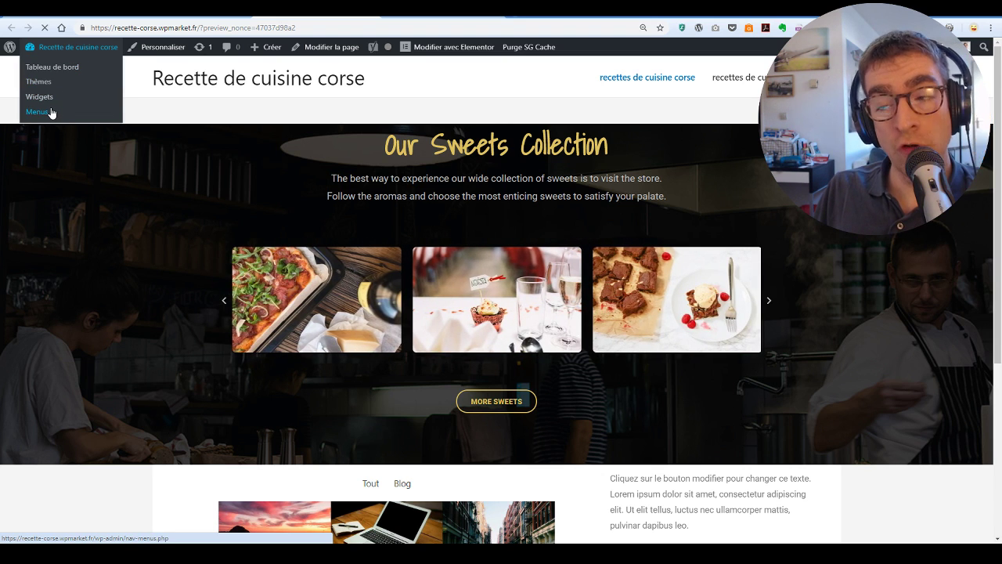
left_click(51, 113)
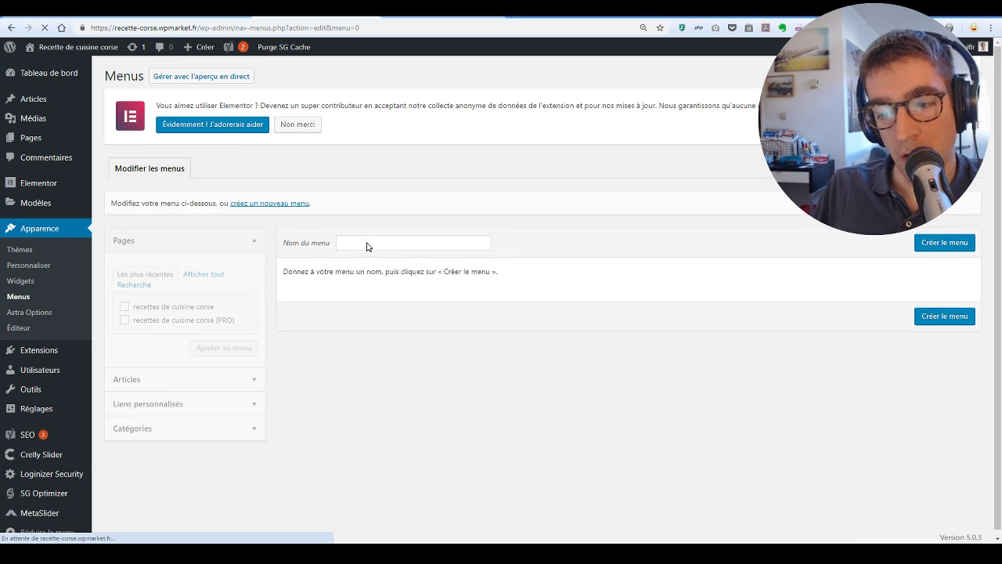
- Create a menu named "principal" and select all the recent pages as candidates for it
left_click(365, 245)
type("princi")
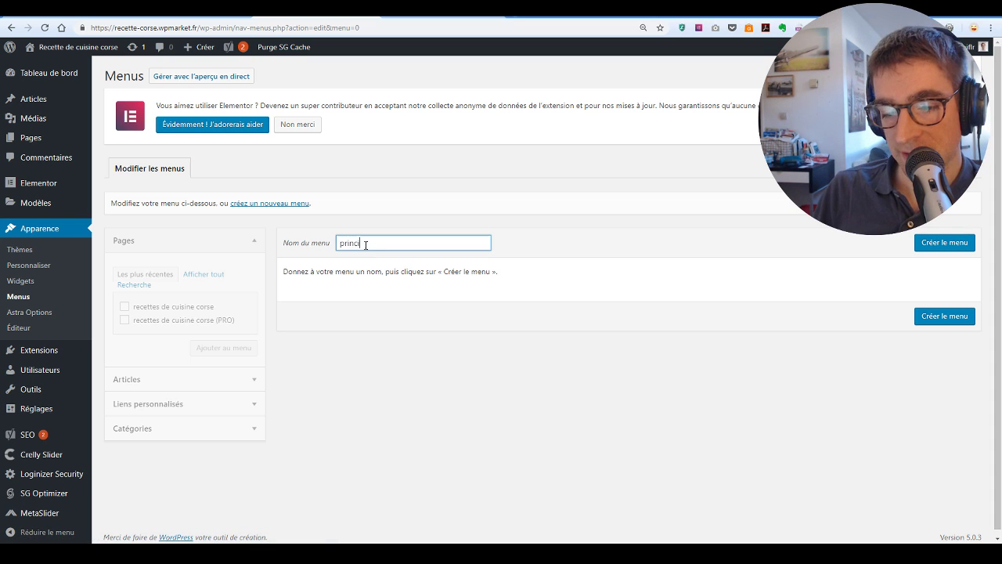
type("pal")
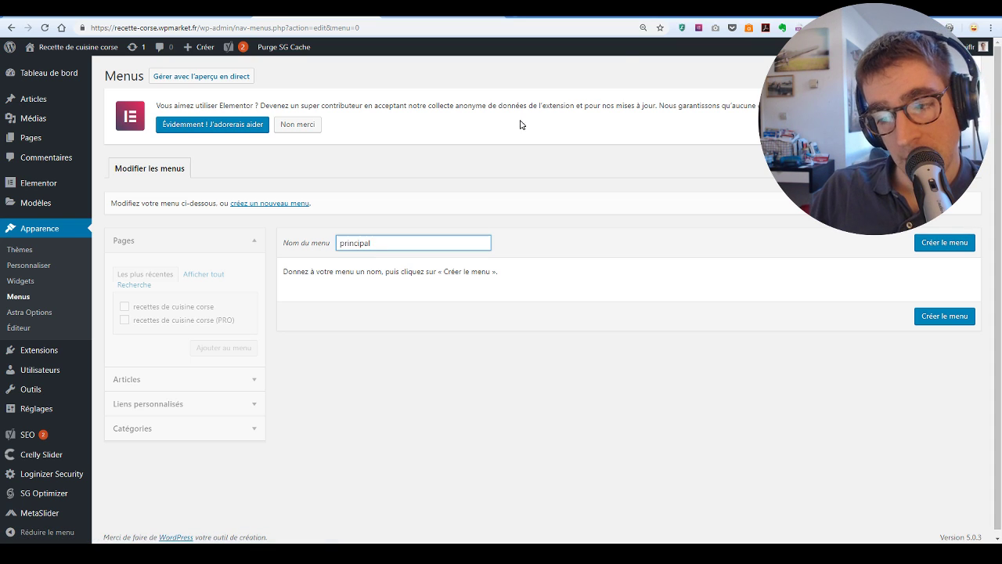
left_click(954, 244)
left_click(954, 244)
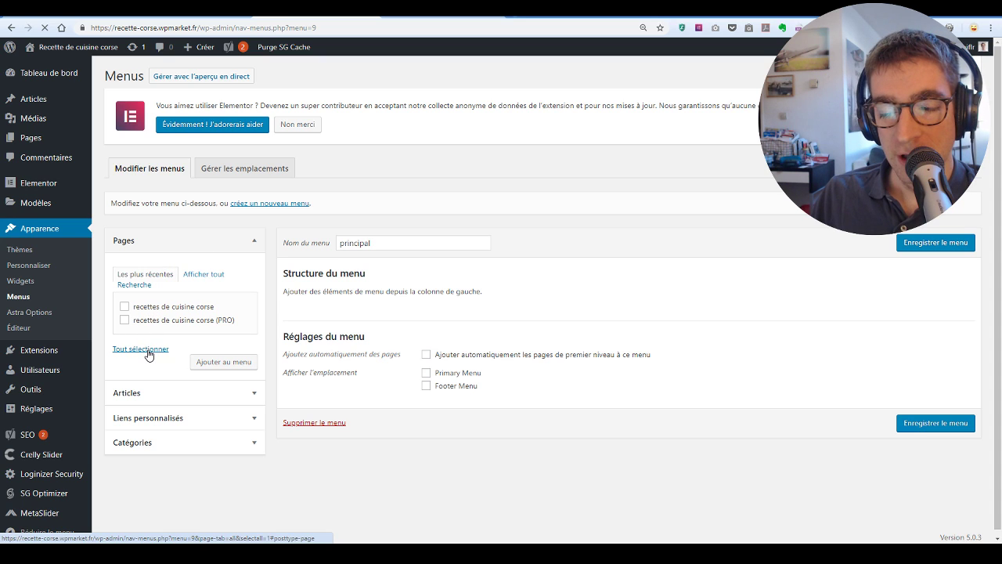
left_click(149, 349)
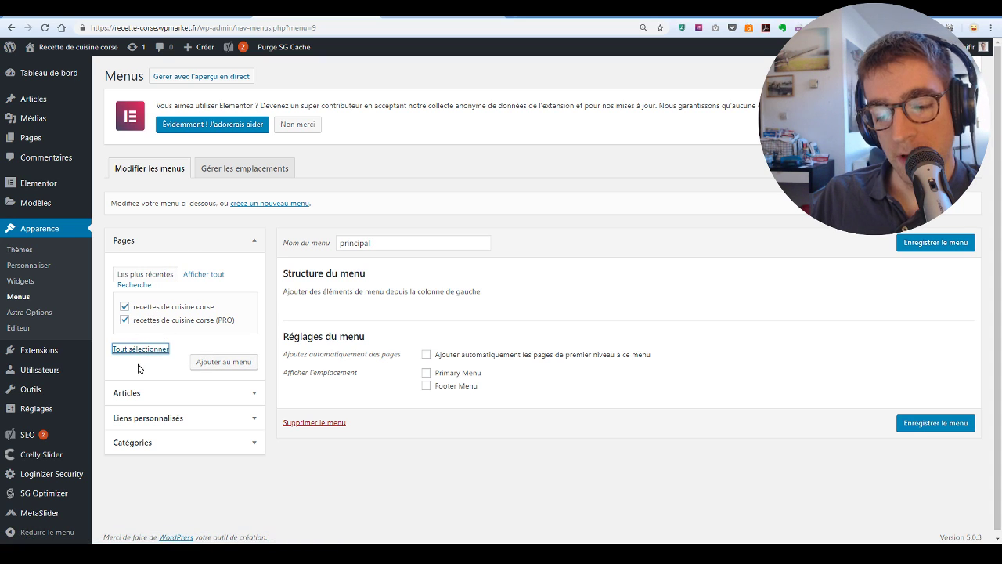
left_click(173, 394)
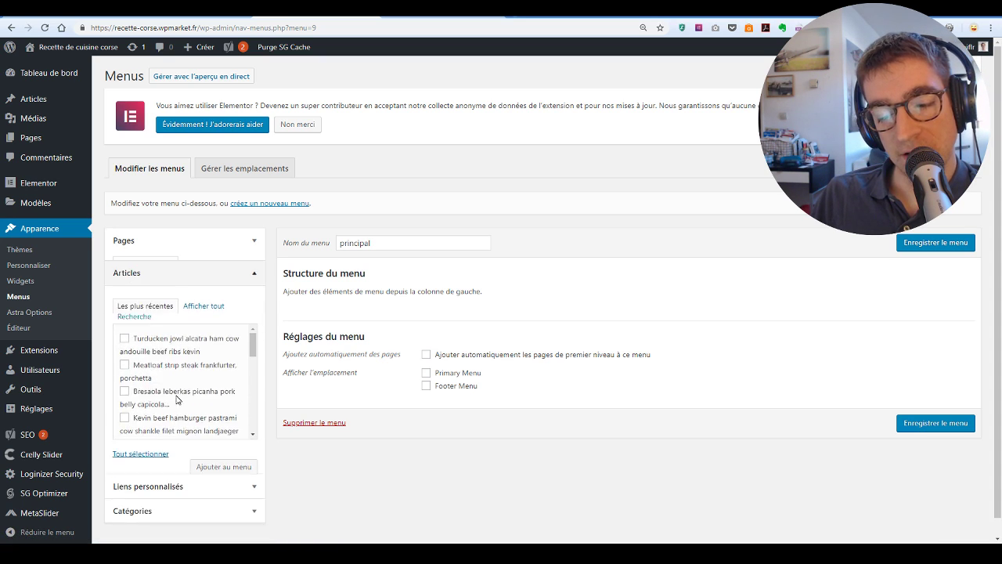
left_click(149, 446)
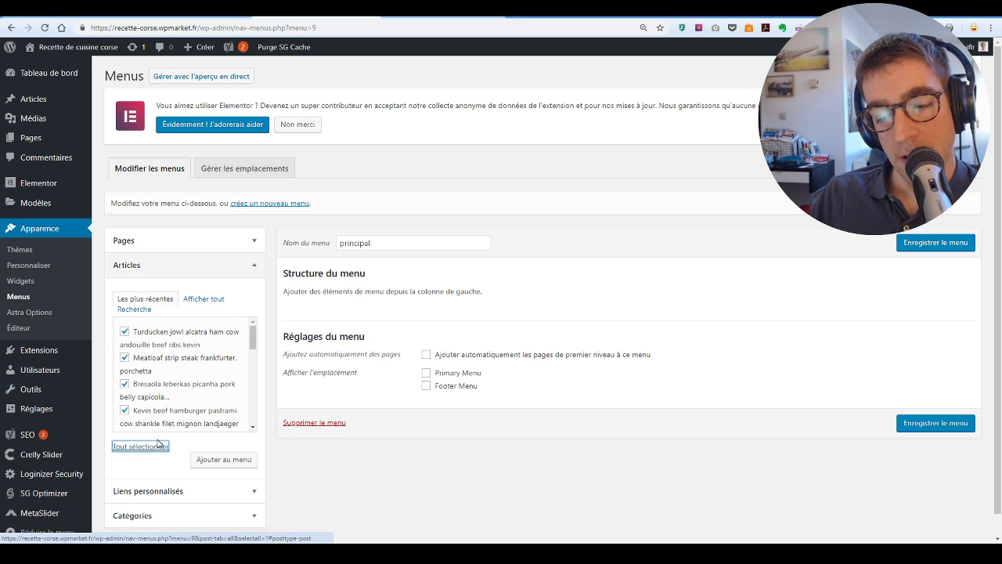
left_click(124, 359)
left_click_drag(133, 402, 128, 403)
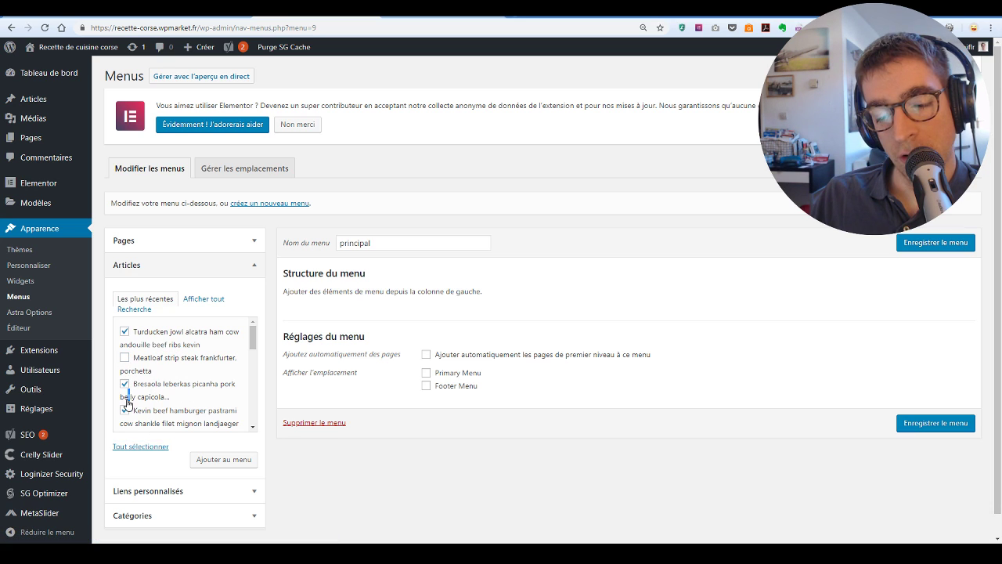
left_click(142, 445)
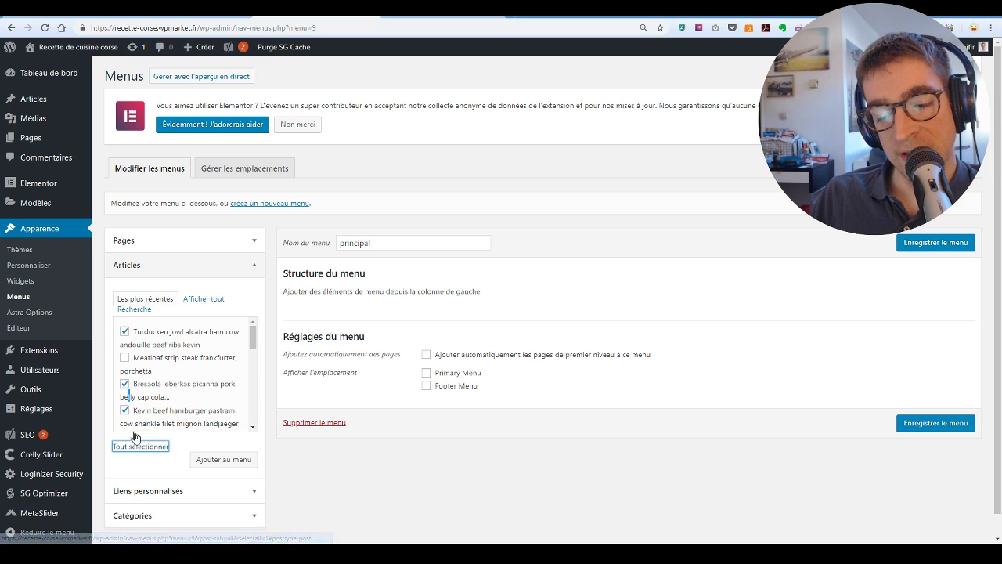
scroll(184, 373, "down", 1)
scroll(185, 373, "down", 5)
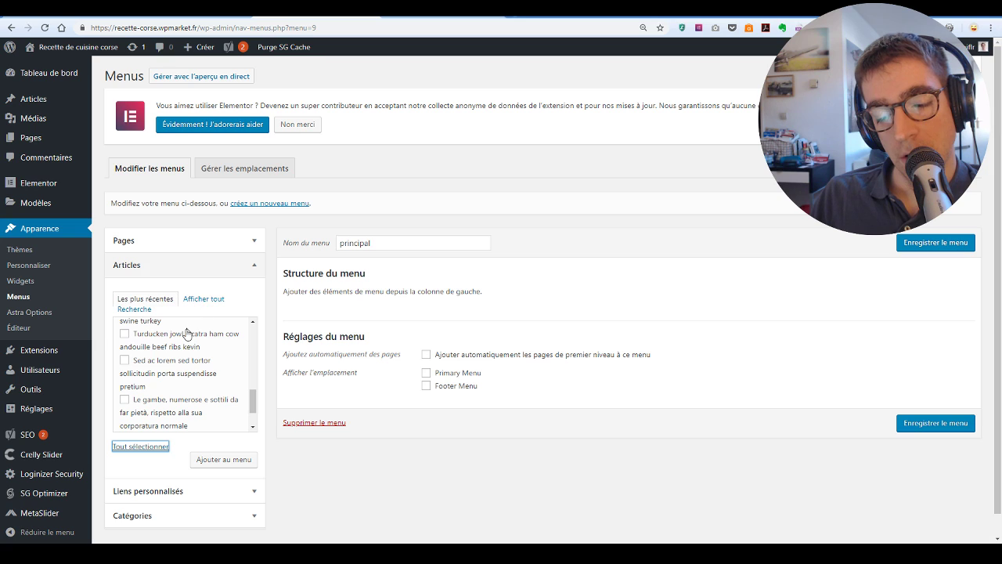
- Add the Blog category and the page "recettes de cuisine corse (PRO)" to the menu structure
left_click(163, 516)
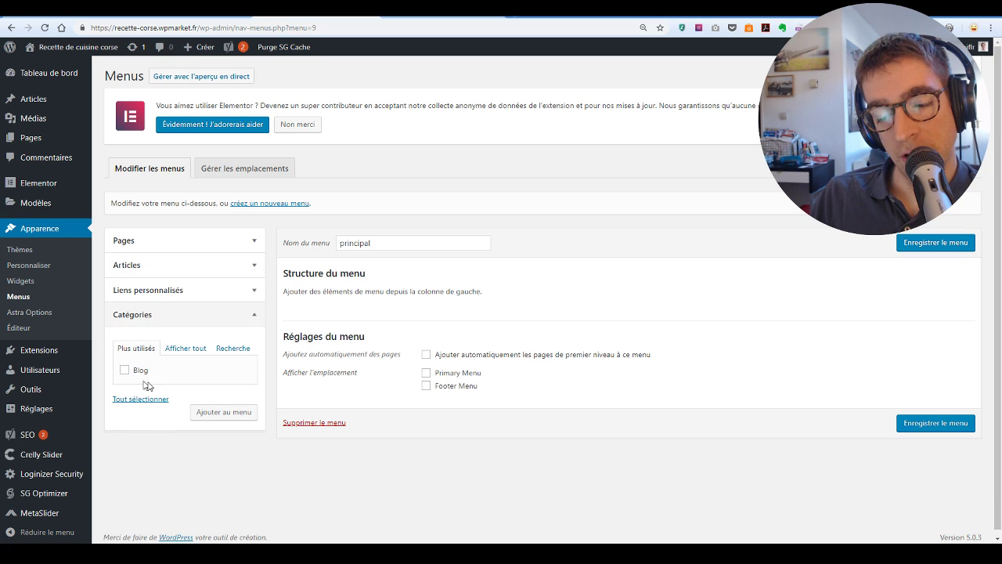
left_click(125, 370)
left_click(212, 410)
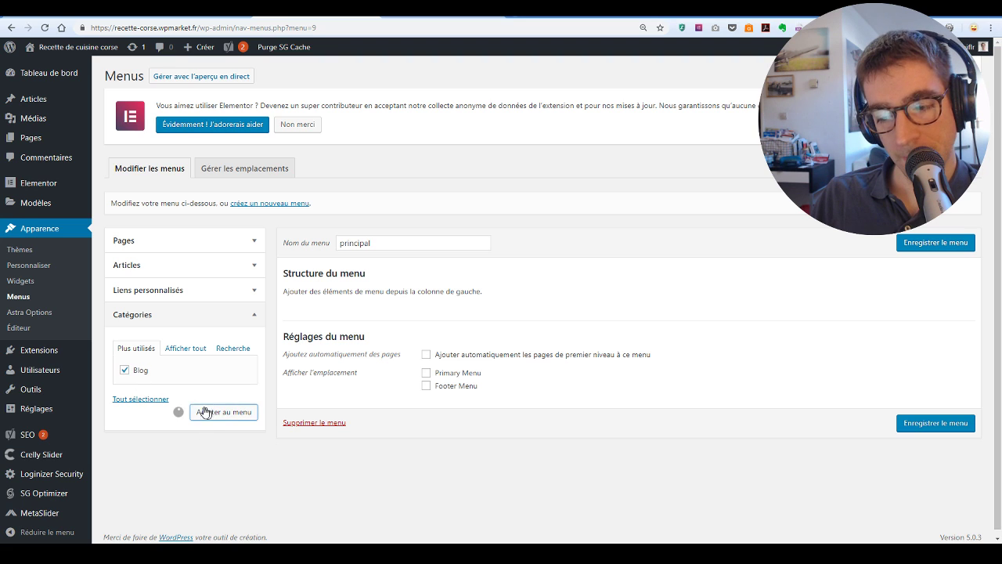
left_click(186, 241)
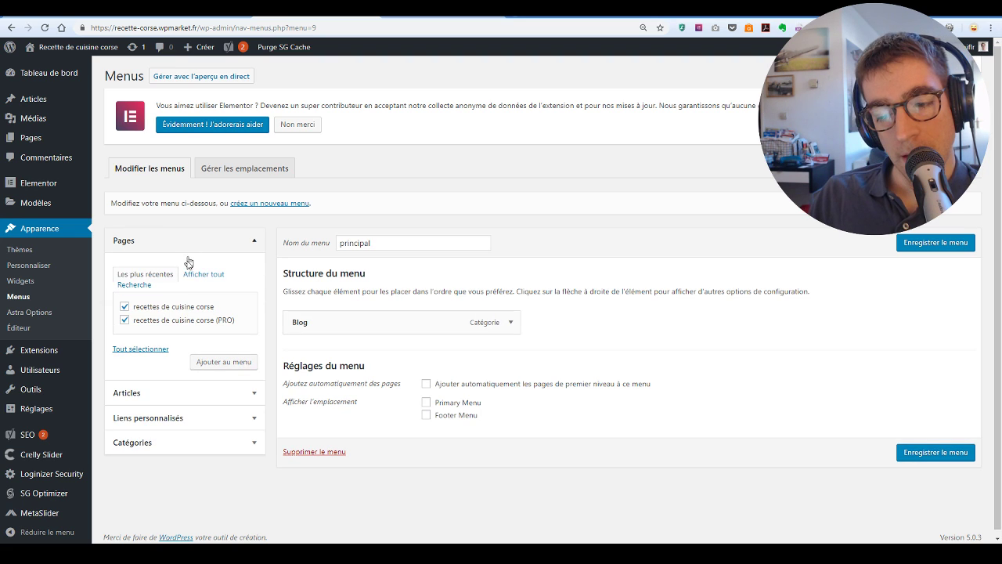
left_click(182, 308)
left_click(231, 362)
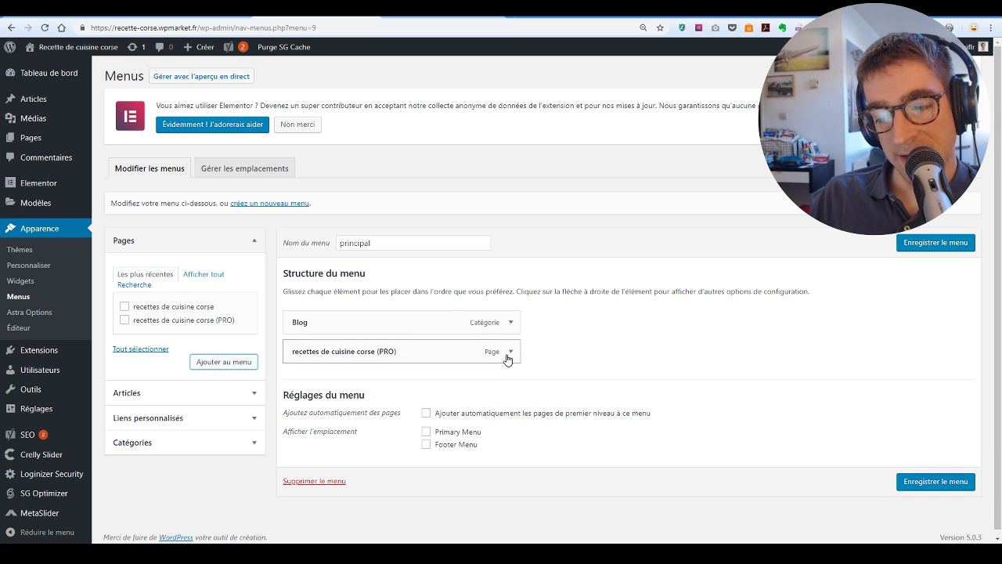
- Set the navigation title of the "recettes de cuisine corse (PRO)" item to "Home page" and move it above Blog
left_click(510, 353)
left_click(442, 384)
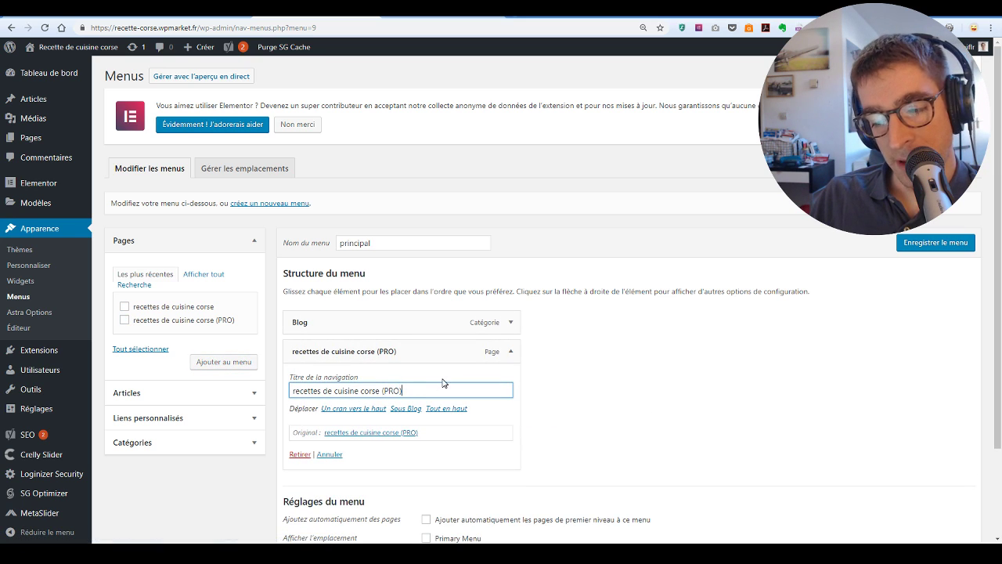
left_click_drag(456, 387, 212, 390)
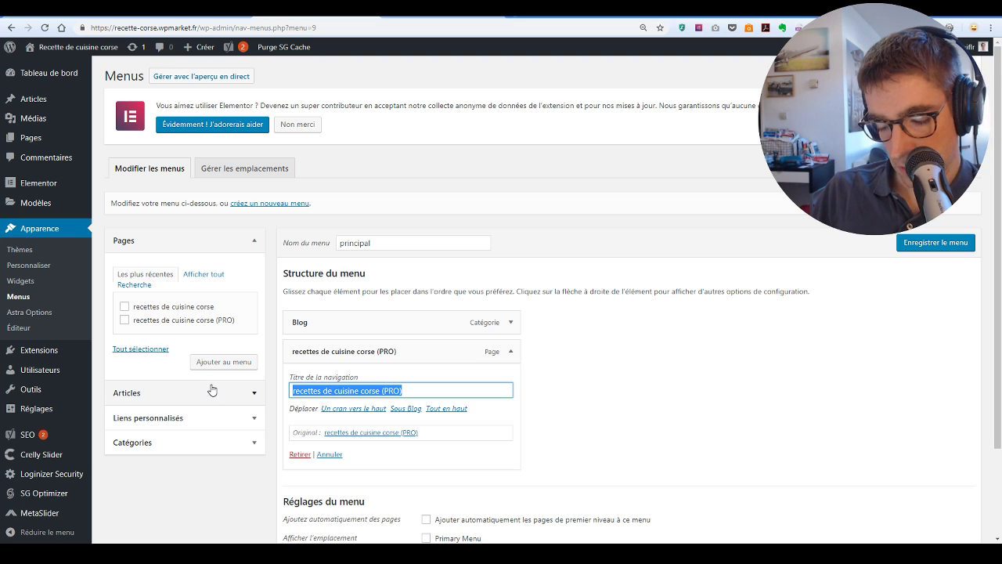
type("Home page")
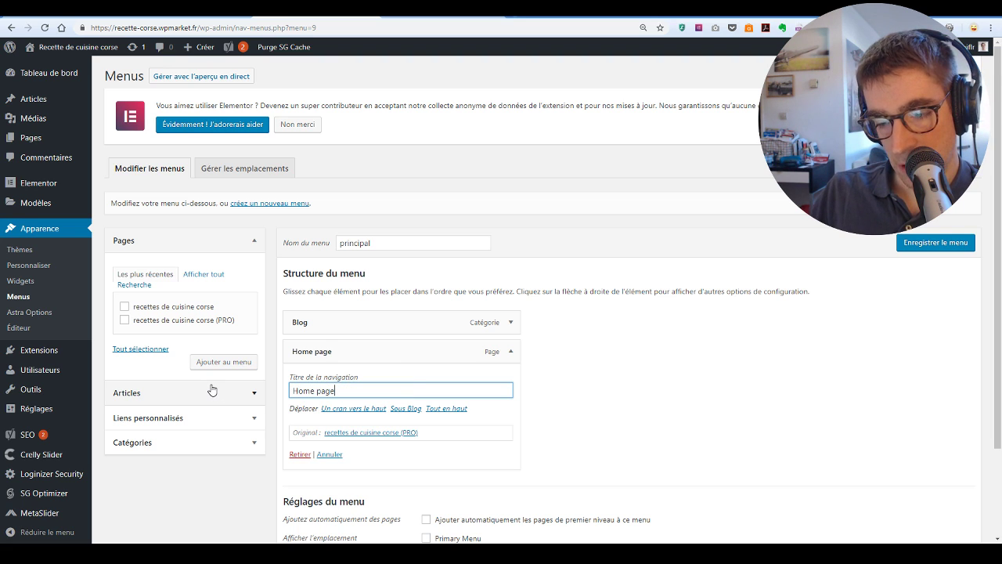
left_click_drag(337, 340, 339, 320)
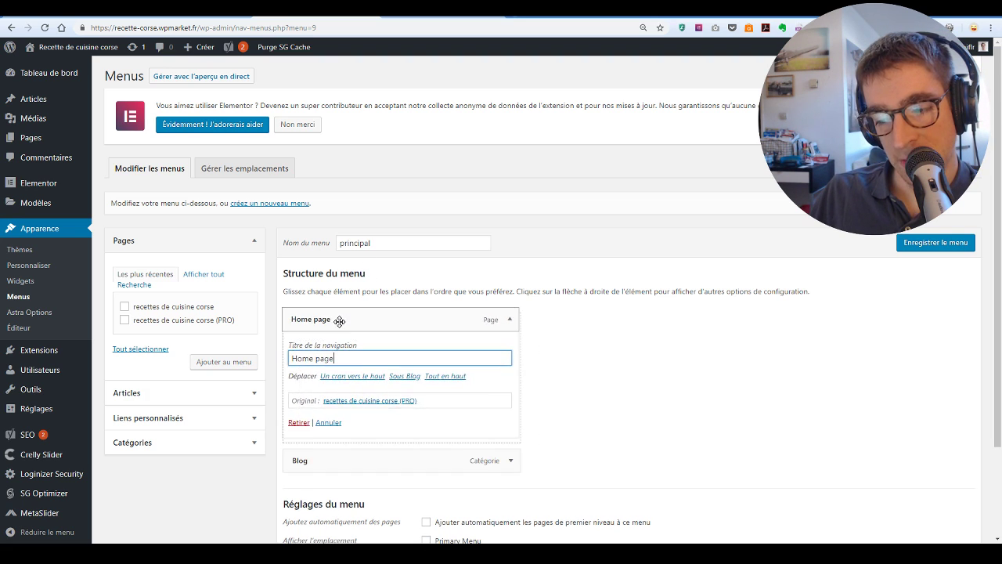
- Add the article "Turducken jowl alcatra ham cow andouille beef ribs kevin" to the menu structure
left_click(243, 247)
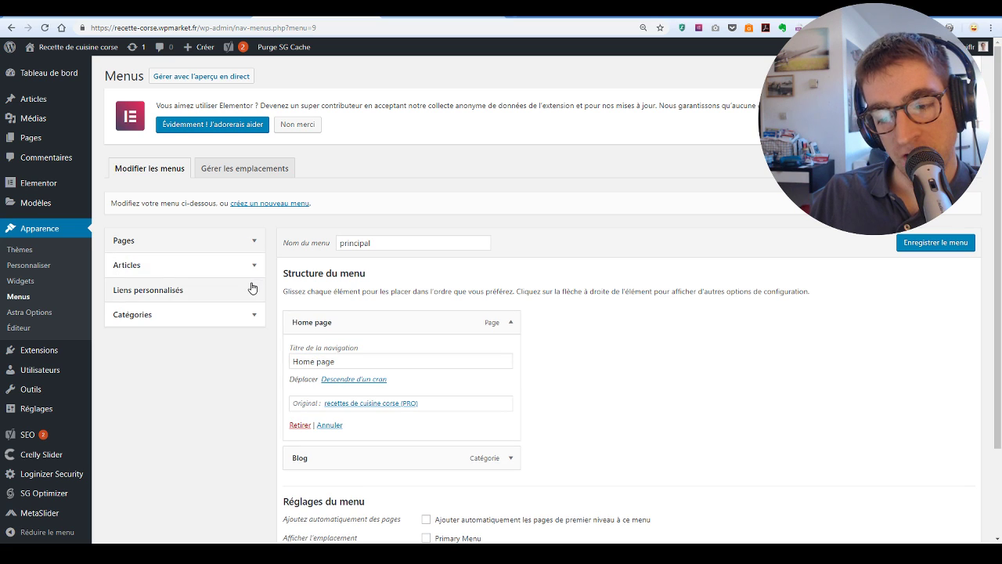
left_click(248, 267)
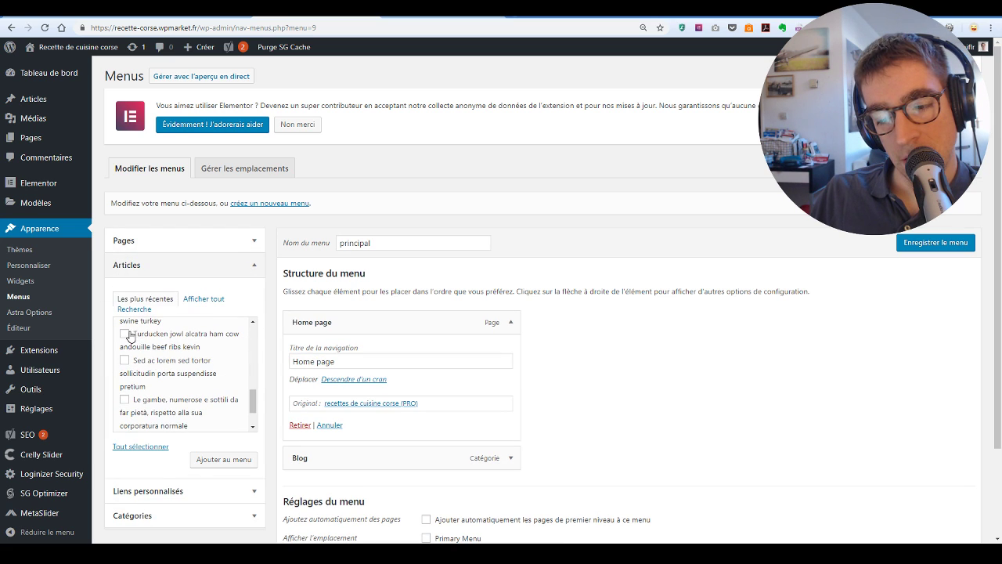
left_click(125, 334)
left_click(224, 462)
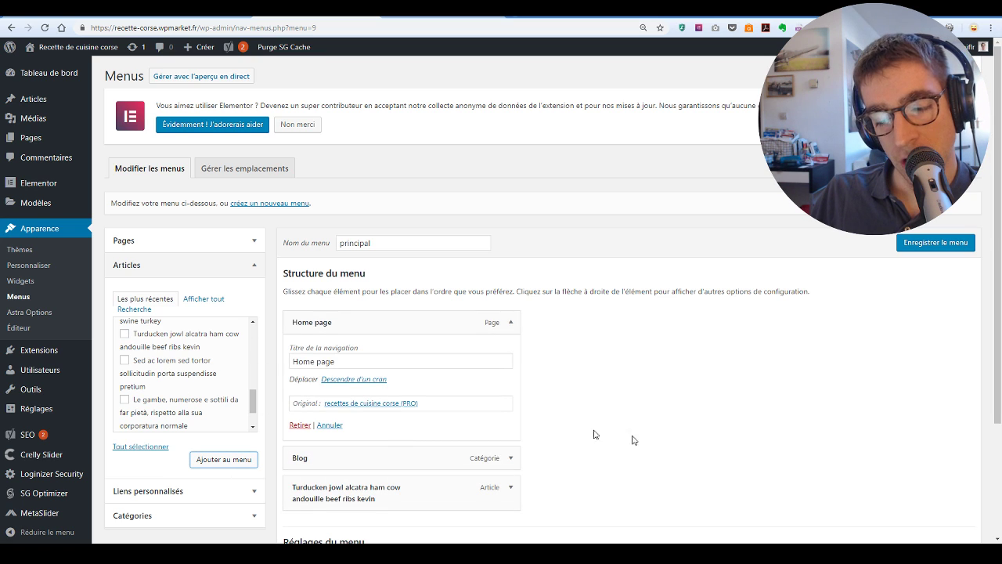
- Set the Turducken article item's navigation title to "Desert" and save the menu
scroll(595, 434, "down", 2)
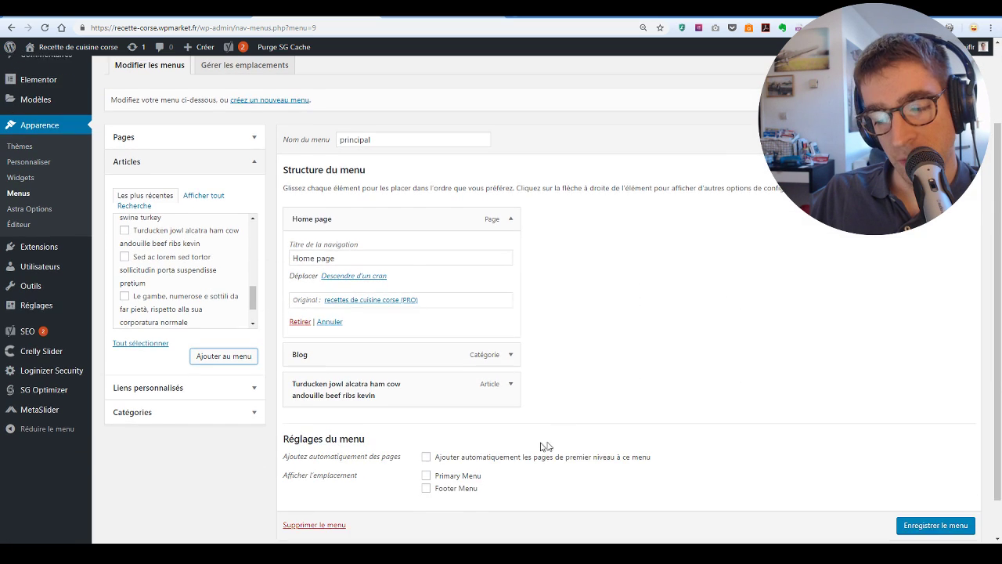
left_click(510, 385)
triple_click(494, 435)
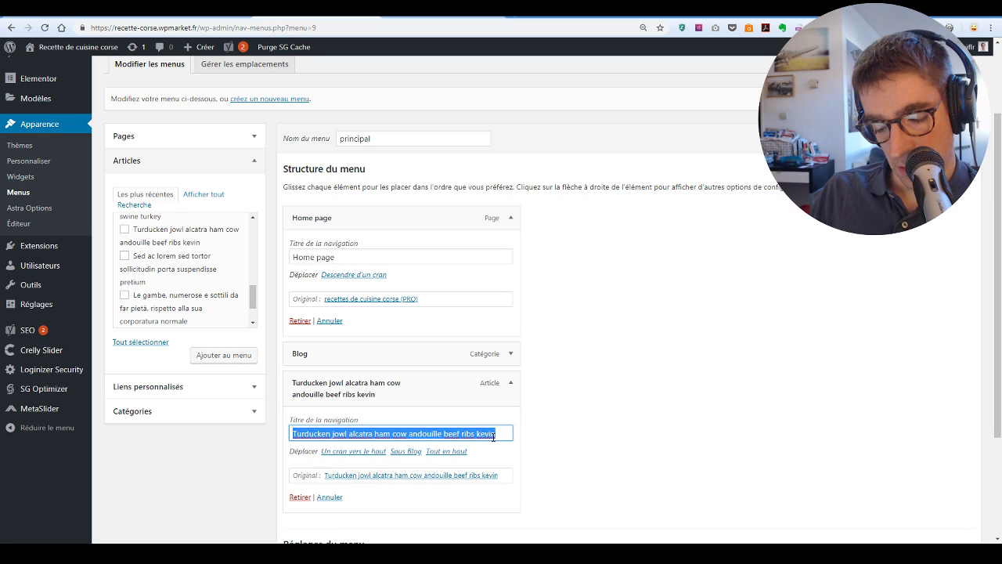
type("Desert")
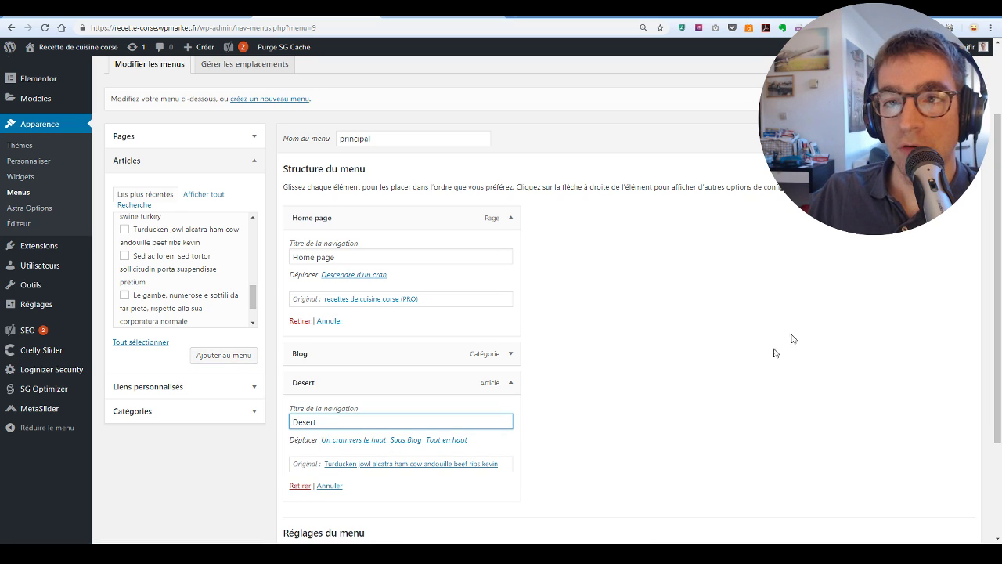
scroll(916, 392, "down", 1)
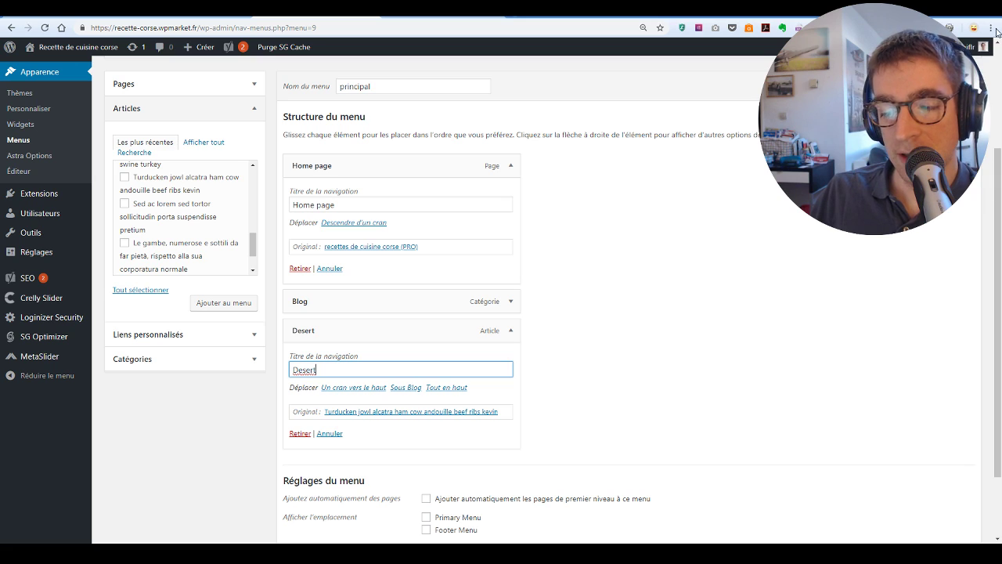
key("Return")
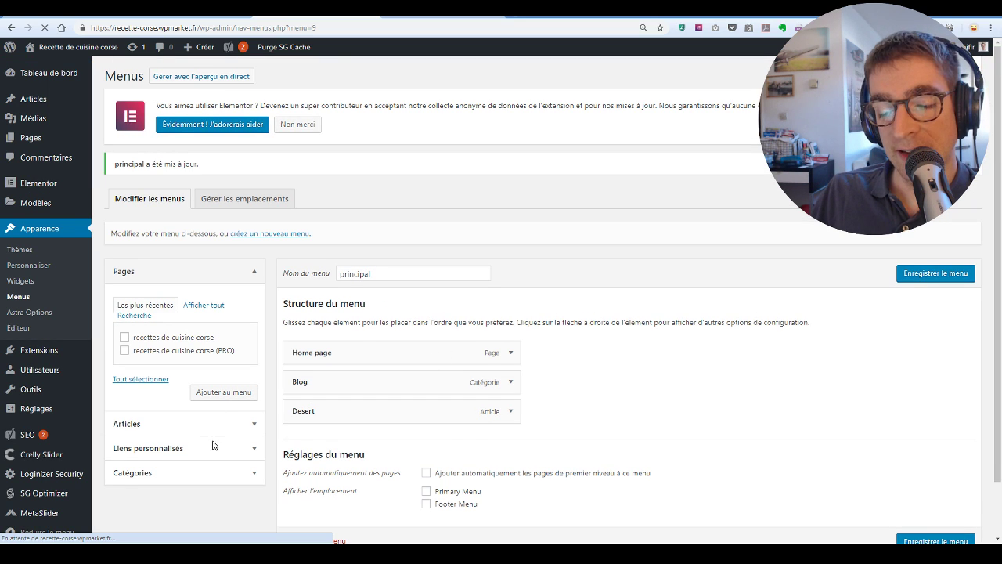
- Add the Turducken jowl, Meatloaf strip steak and Bresaola leberkas articles to the menu structure
left_click(263, 474)
scroll(235, 392, "down", 2)
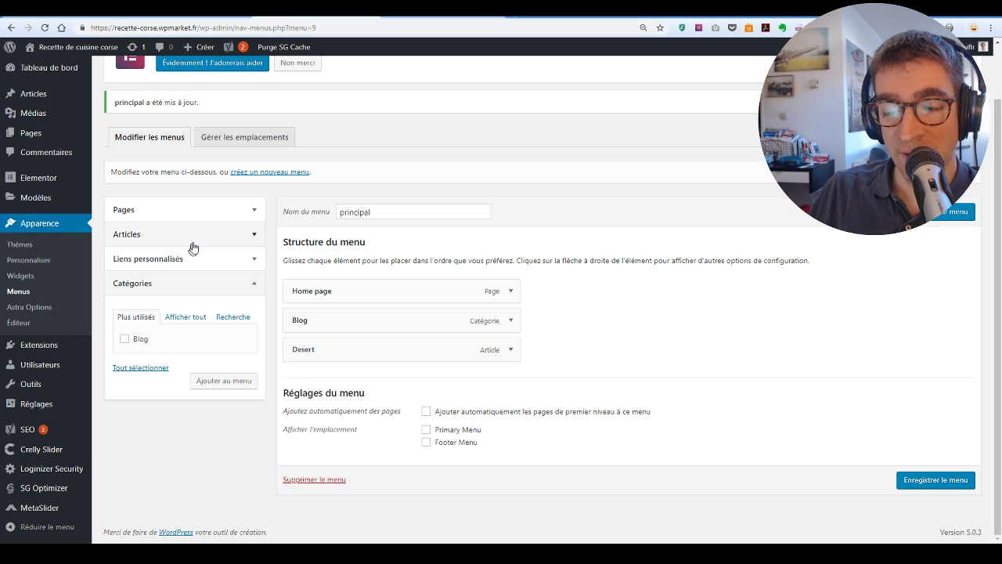
left_click(207, 239)
left_click(182, 300)
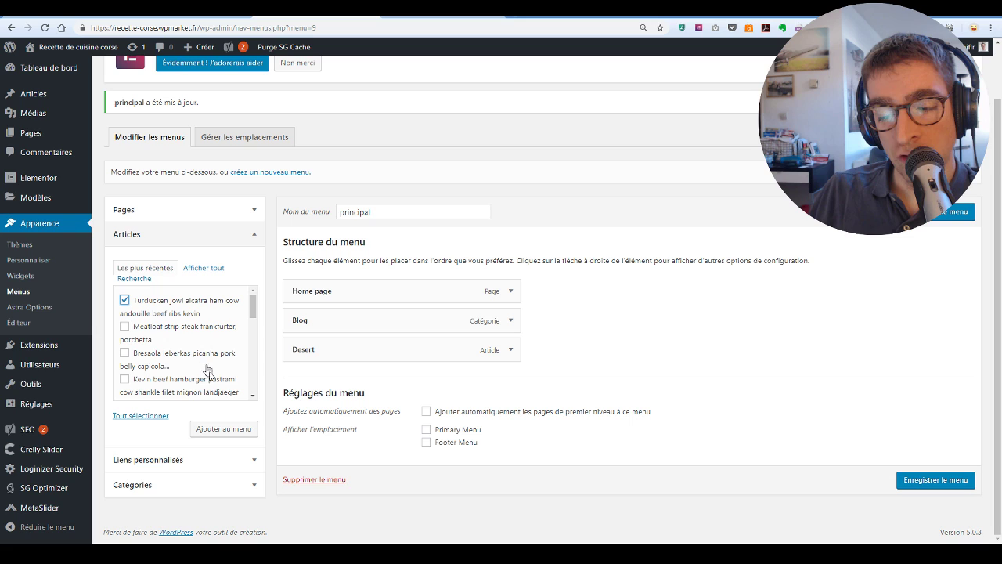
left_click(180, 328)
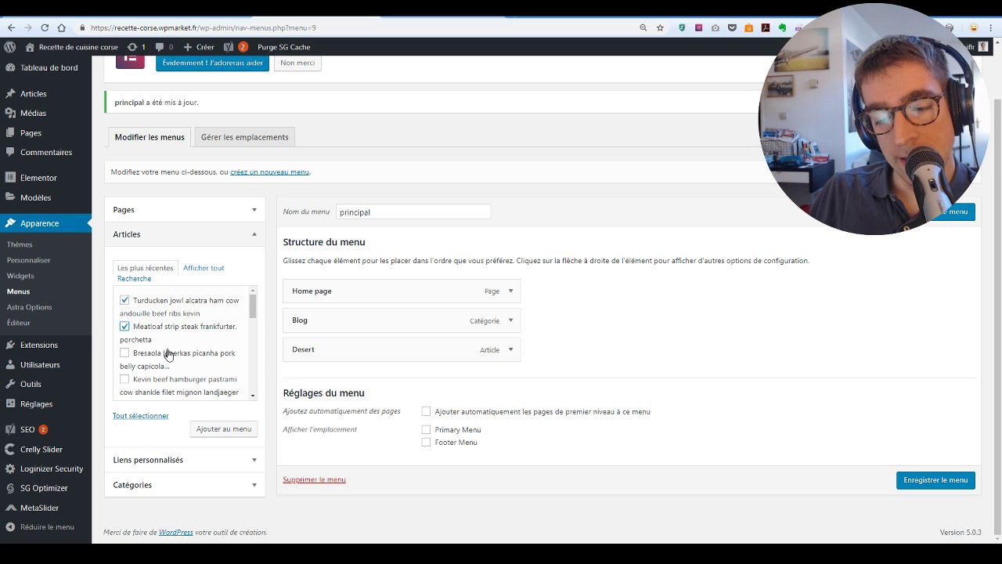
left_click(168, 354)
left_click(216, 427)
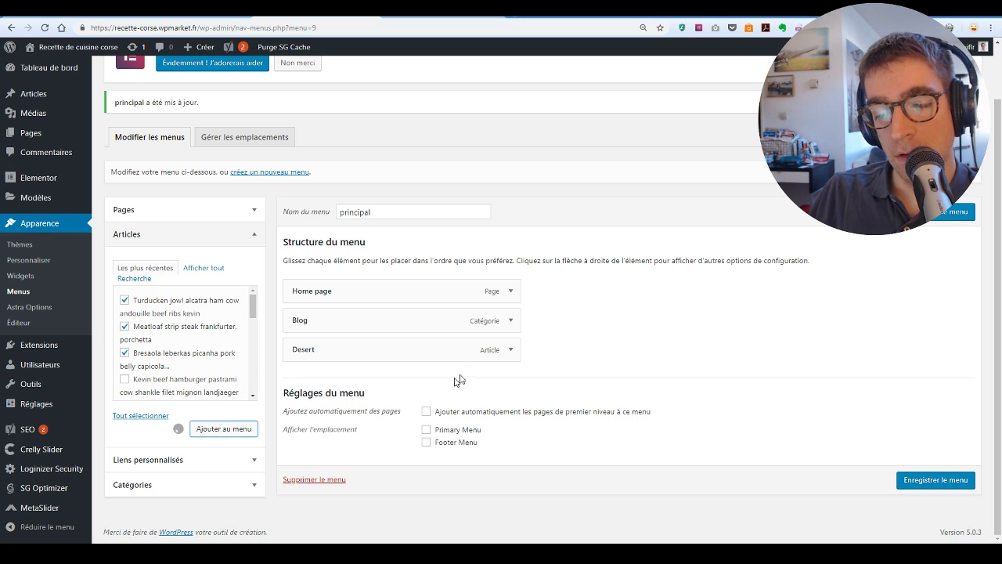
- Nest the Turducken and Meatloaf articles as sub-items of Desert, and the Bresaola article one level below Meatloaf
left_click_drag(398, 381, 408, 386)
left_click_drag(413, 435, 419, 432)
left_click_drag(387, 474, 417, 466)
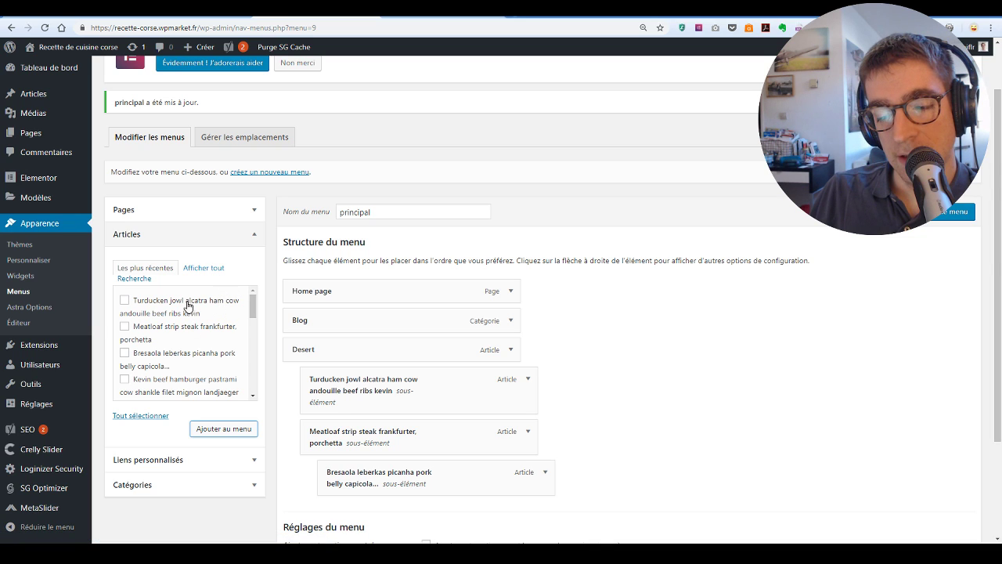
- Add the Turducken jowl article again as a top-level menu item and set its navigation title to "Plats"
left_click(188, 305)
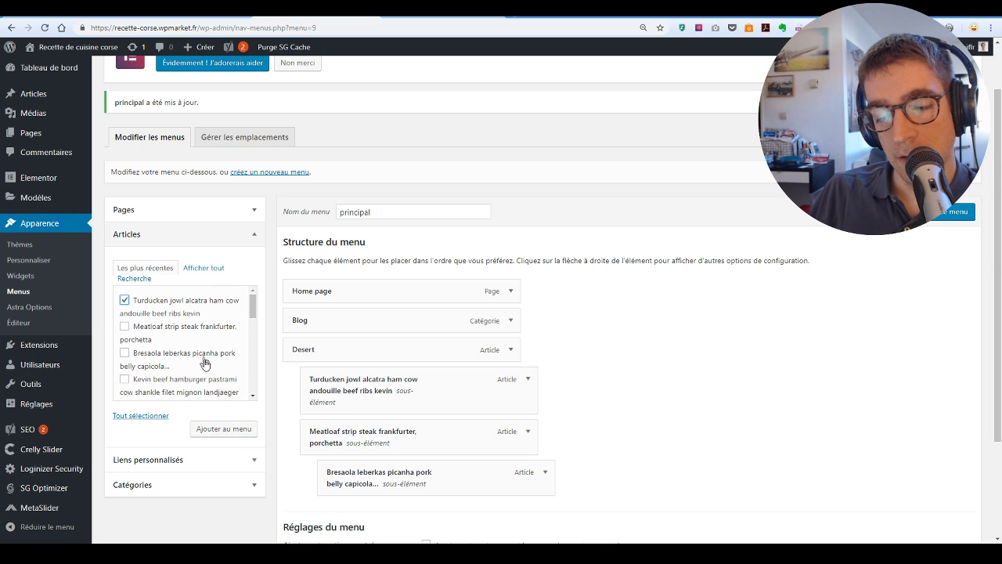
left_click(218, 428)
scroll(399, 398, "down", 2)
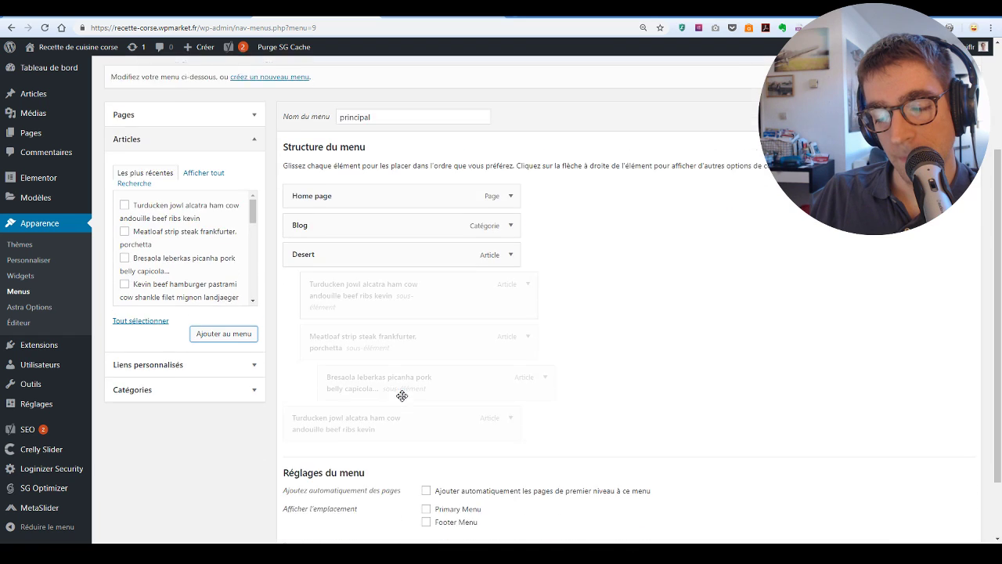
scroll(402, 395, "down", 1)
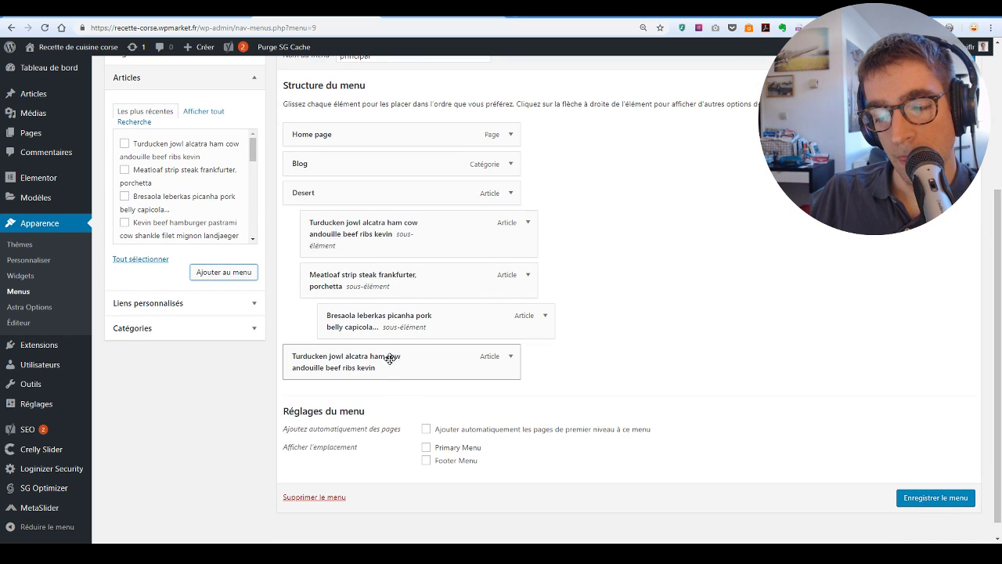
scroll(511, 361, "up", 1)
left_click(509, 383)
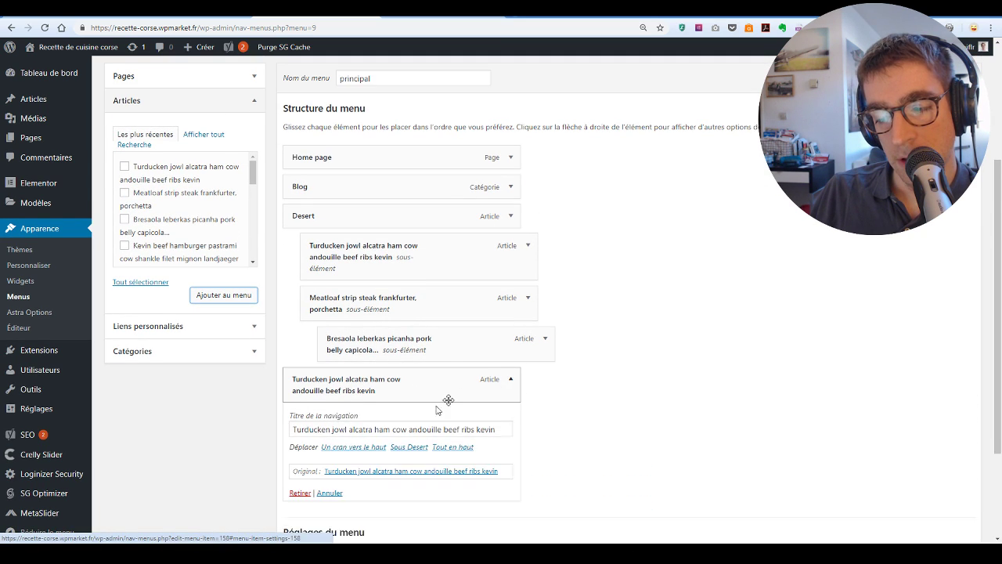
left_click(411, 429)
key("ctrl+a")
type("Plats")
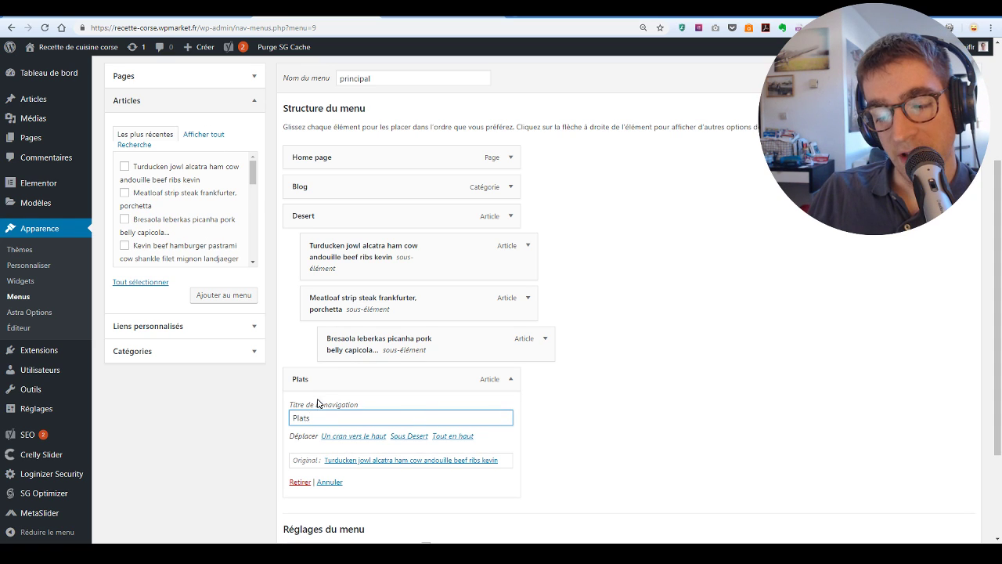
- Add the Turducken jowl, Meatloaf strip steak and Bresaola leberkas articles to the menu again, below Plats
scroll(361, 419, "down", 2)
scroll(556, 298, "up", 3)
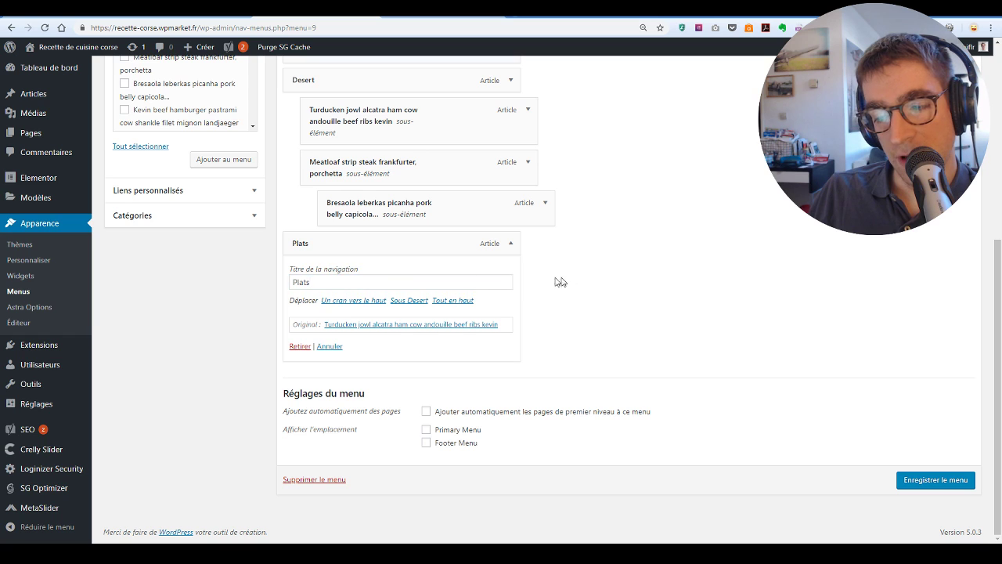
left_click_drag(164, 240, 165, 249)
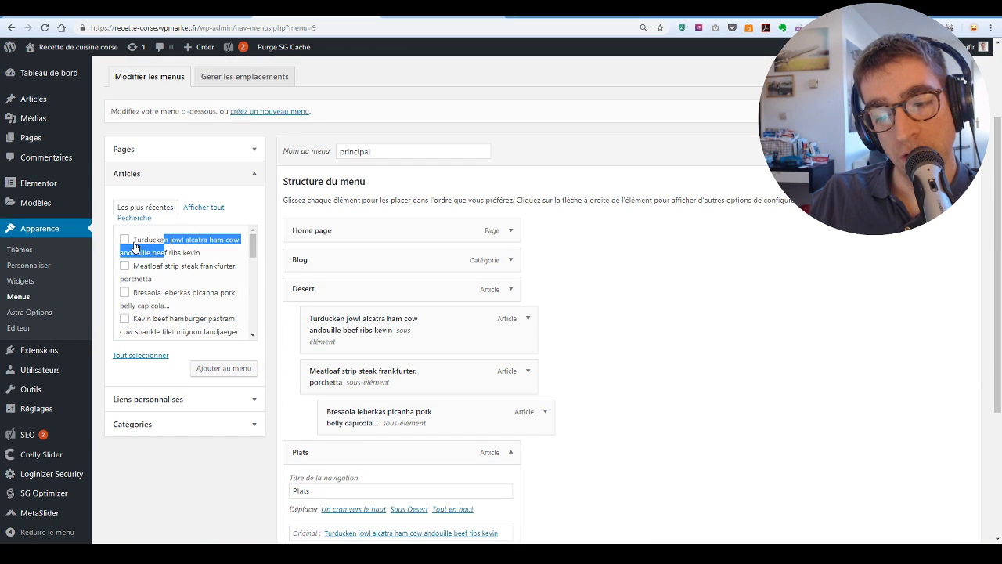
left_click(132, 243)
left_click(123, 267)
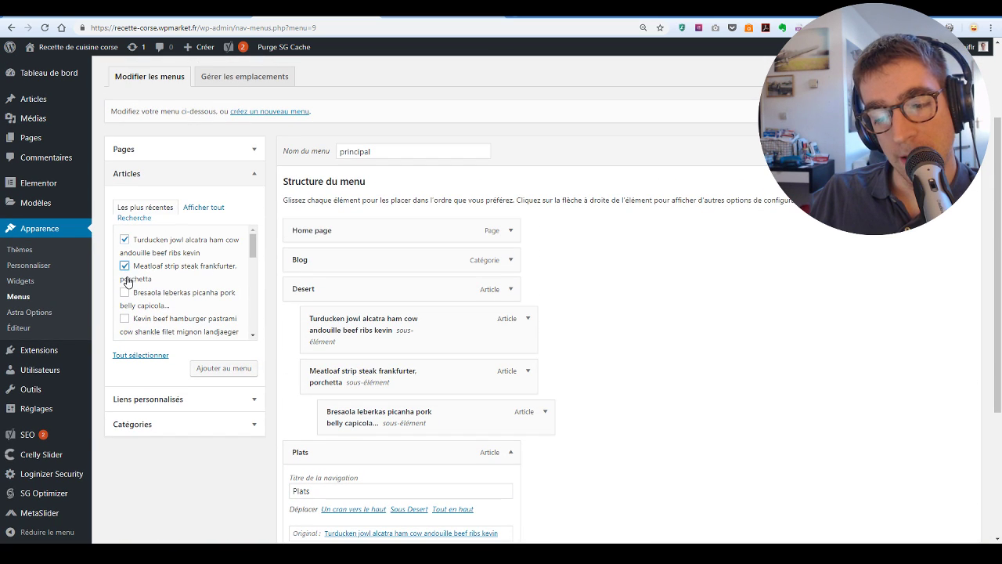
left_click(125, 293)
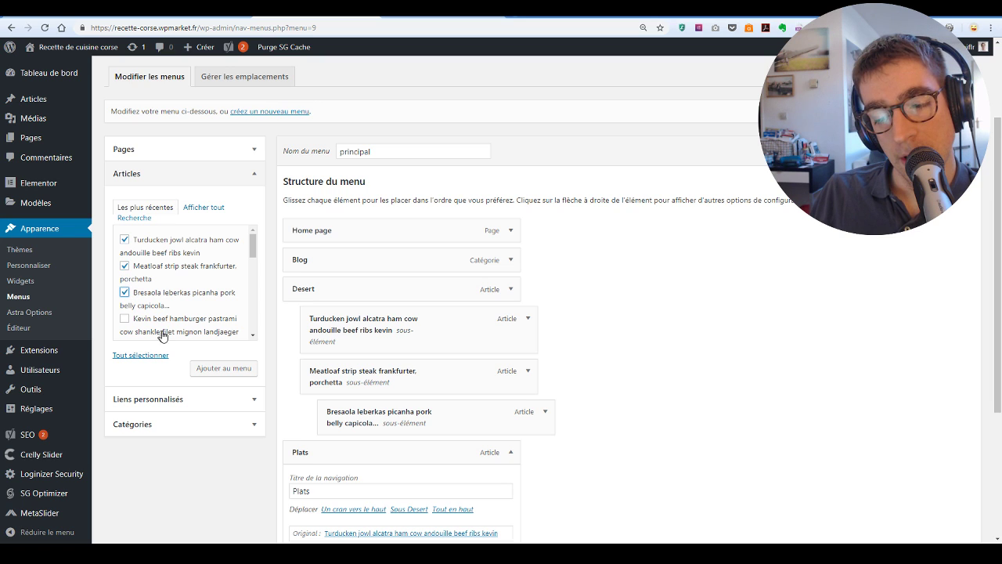
left_click(219, 369)
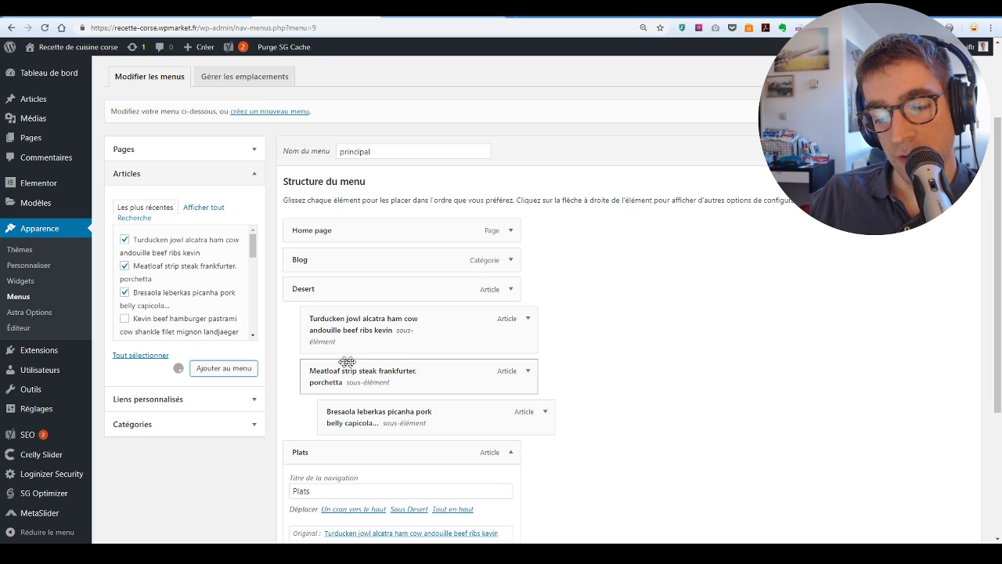
- Nest the three newly added articles as sub-items of Plats and save the menu
scroll(522, 361, "down", 1)
scroll(522, 361, "down", 3)
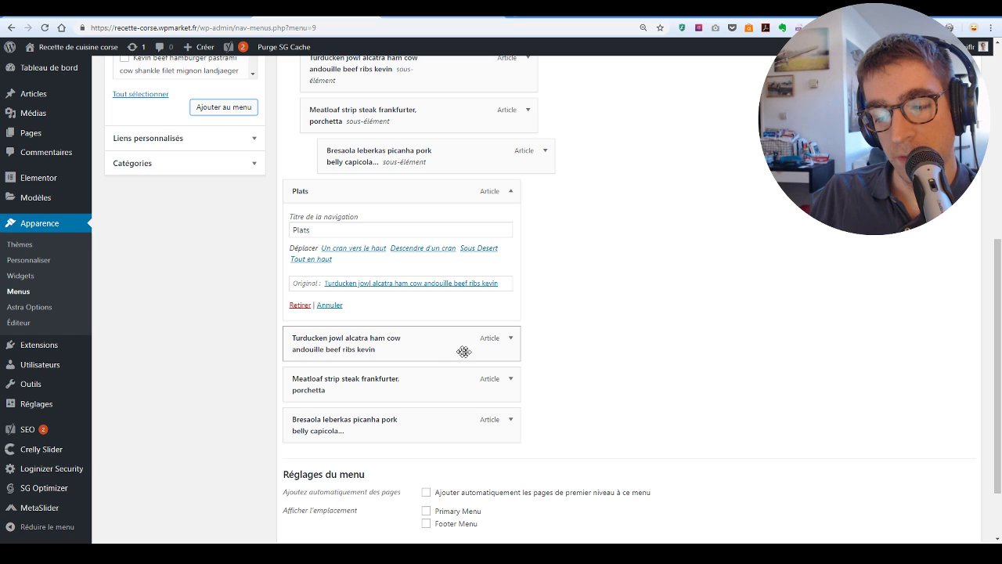
left_click_drag(463, 351, 484, 353)
left_click_drag(447, 382, 468, 383)
left_click_drag(447, 423, 455, 447)
scroll(681, 382, "up", 5)
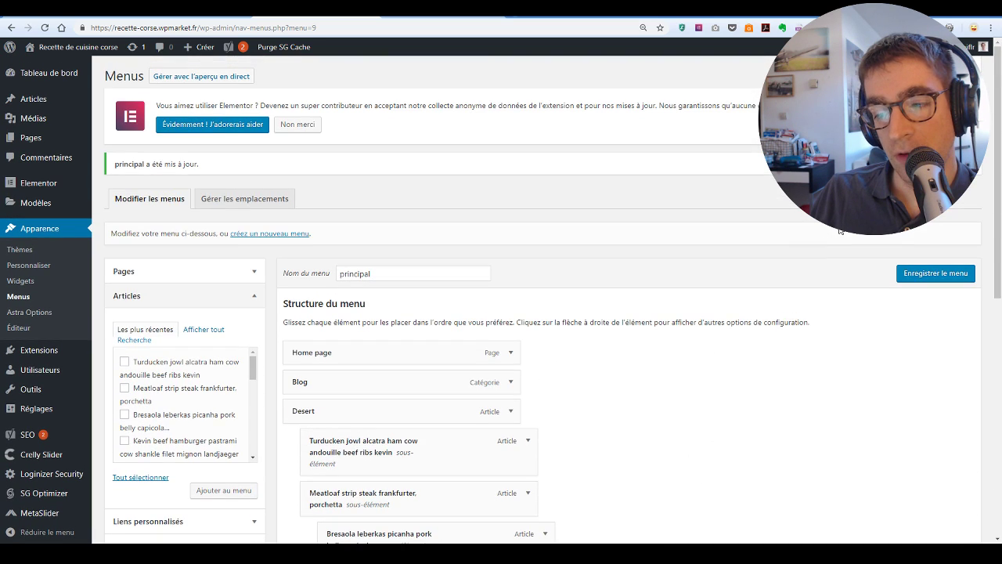
left_click(933, 273)
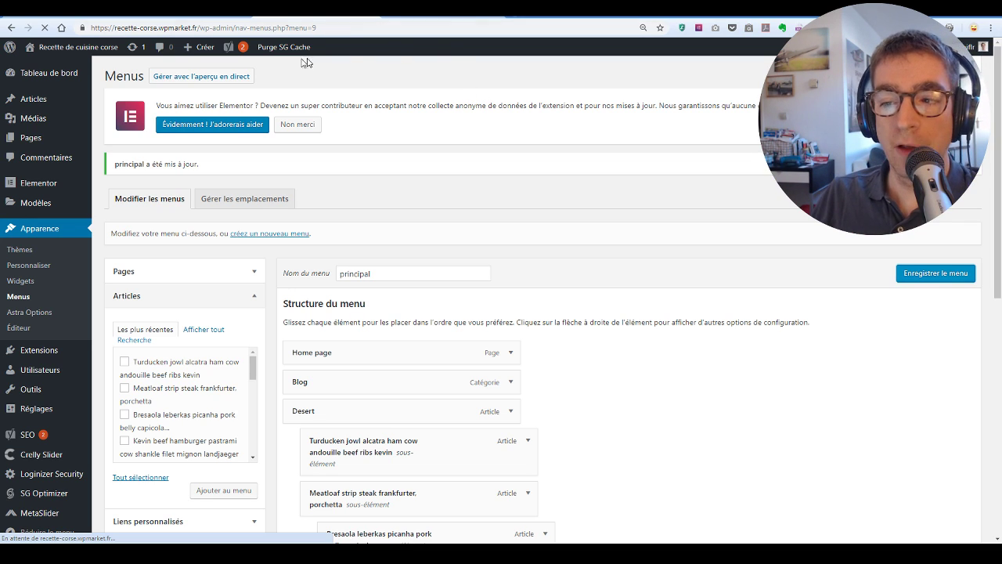
- Return to the header template in Elementor, reload it despite unsaved changes, and open the navigation menu widget's settings
left_click(82, 9)
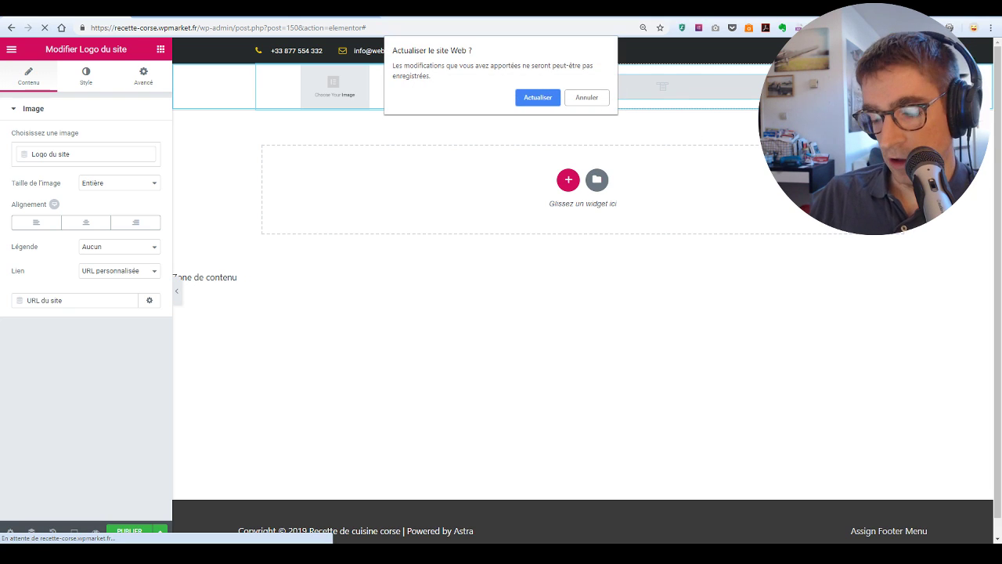
key("Return")
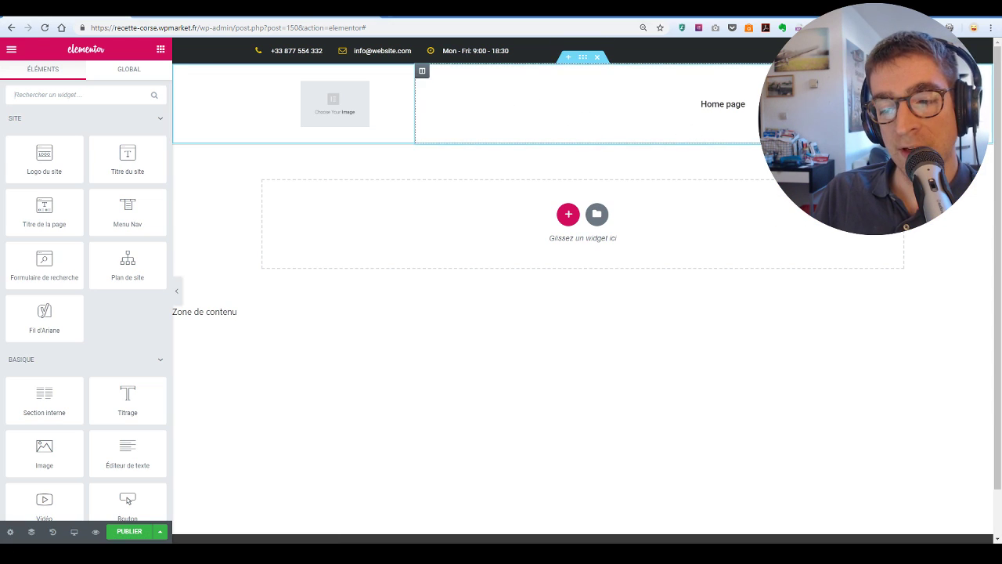
left_click(723, 104)
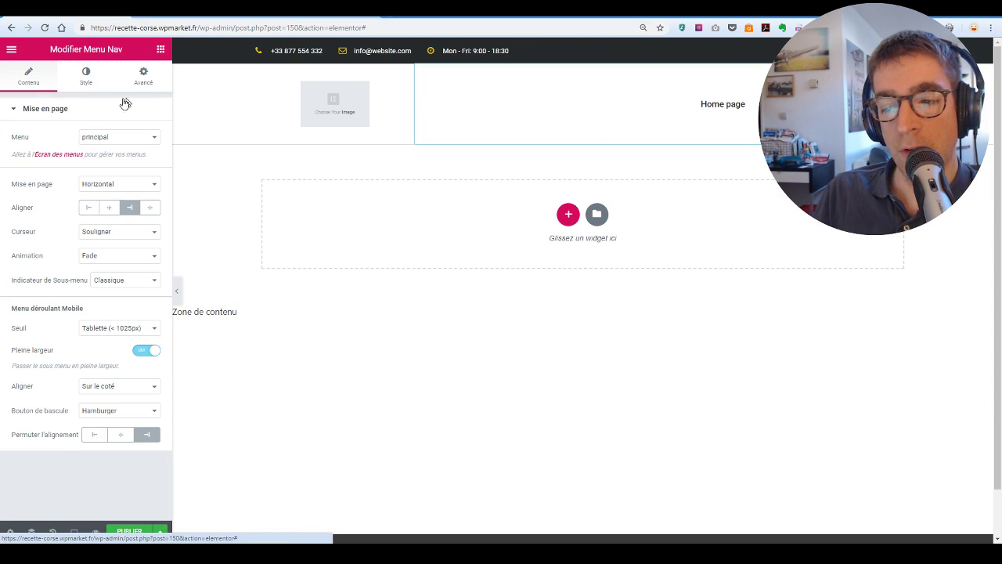
- Set the hover pointer color of the header's navigation menu to the purple-blue #3b03bc
left_click(87, 84)
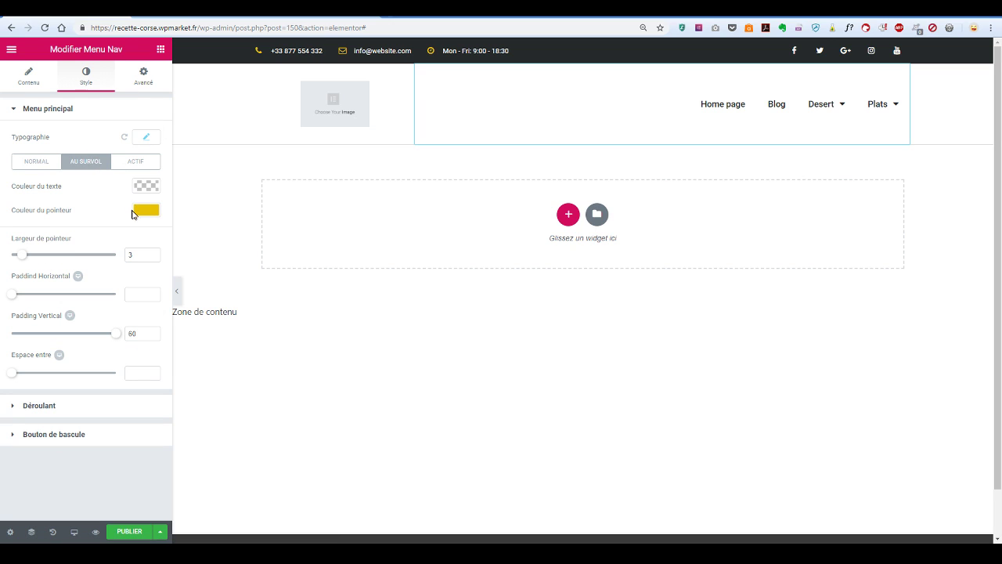
left_click(145, 210)
left_click(107, 246)
left_click(93, 256)
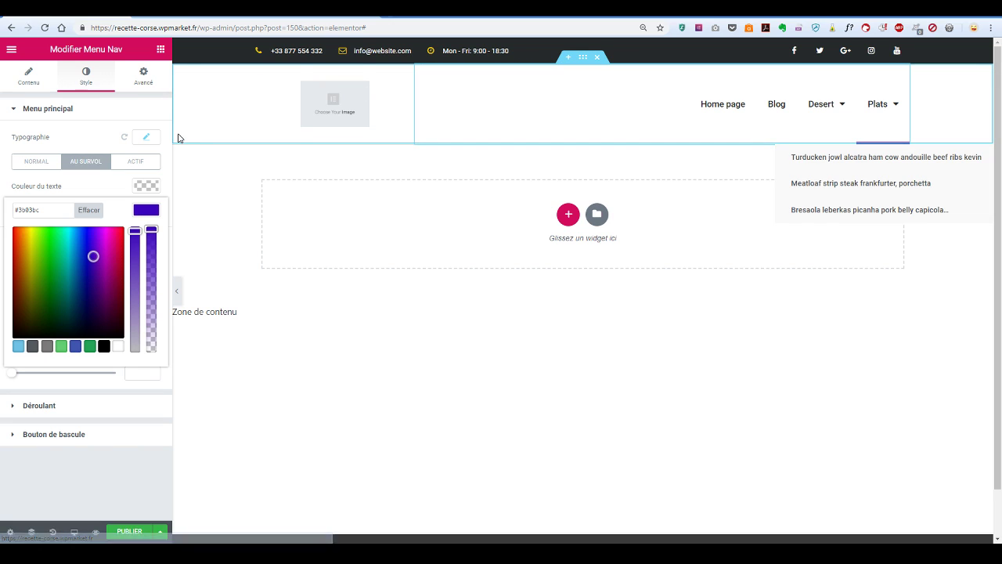
- Try the Encadré pointer style on the header's navigation menu, and set the pointer to Arrière-plan instead
left_click(81, 130)
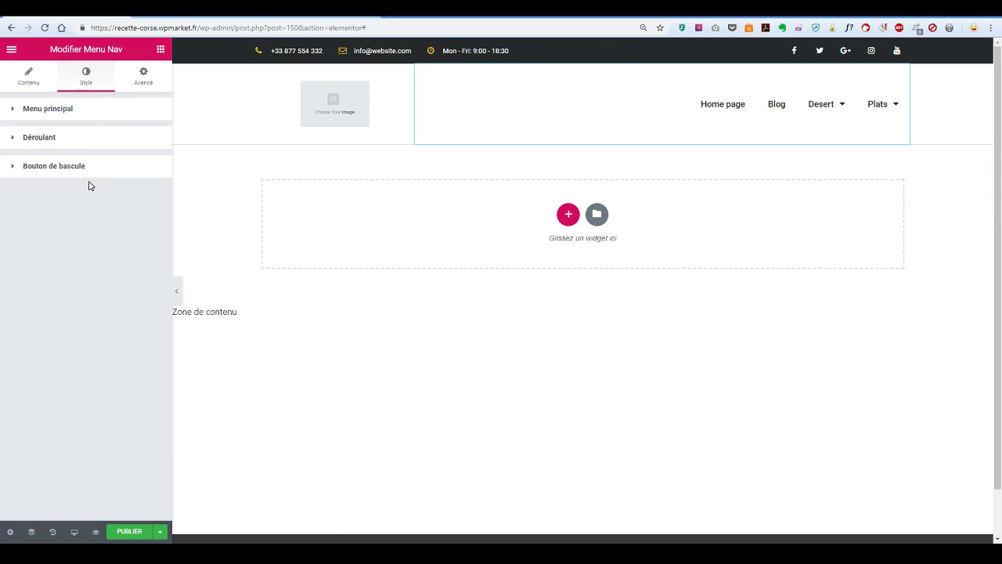
left_click(77, 115)
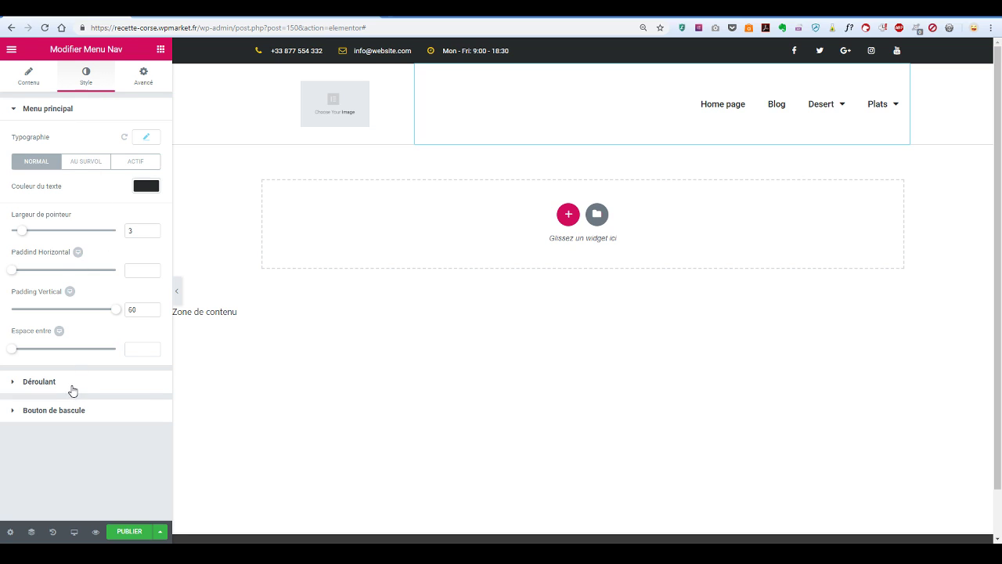
left_click(89, 165)
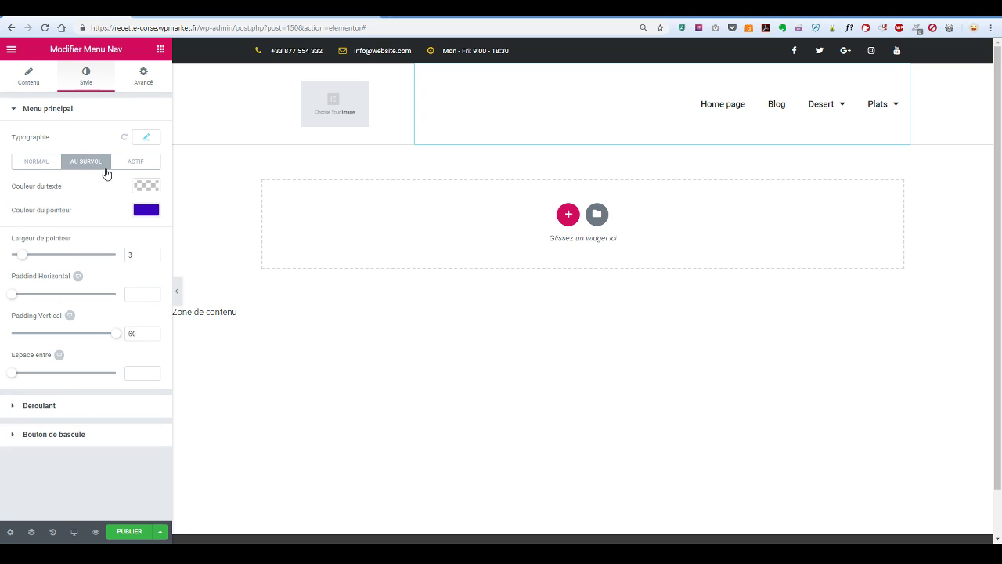
left_click(31, 79)
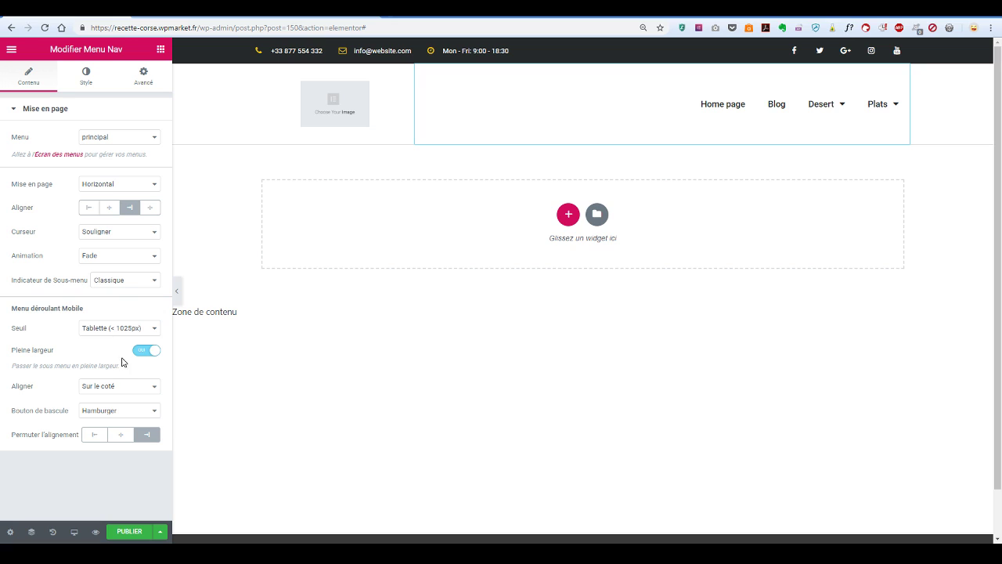
left_click(131, 233)
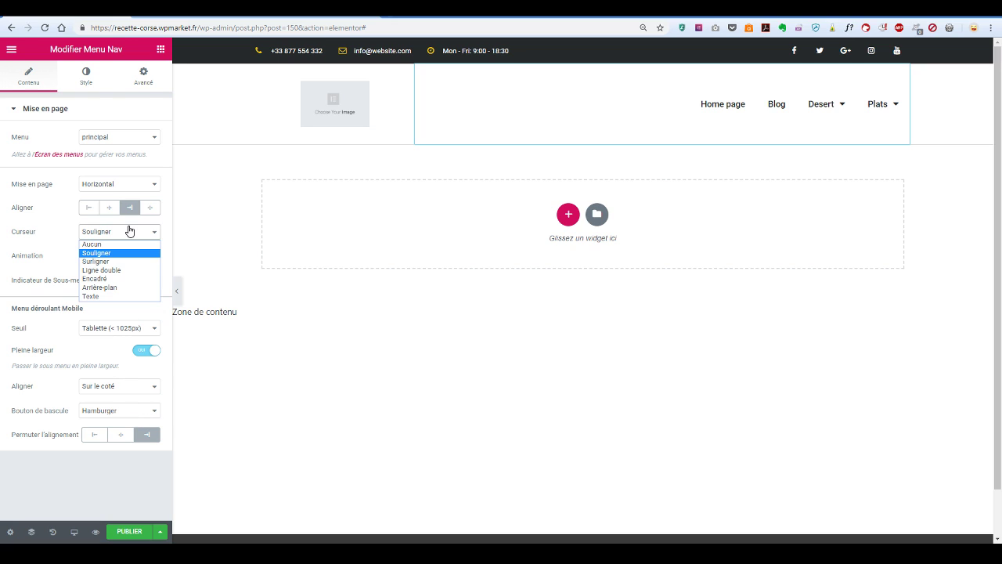
left_click(133, 279)
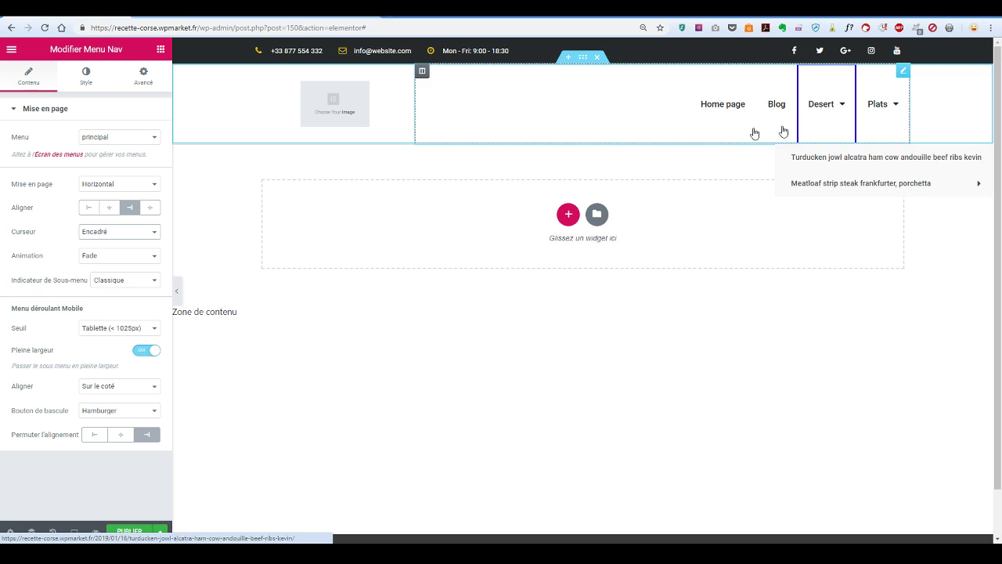
left_click(125, 232)
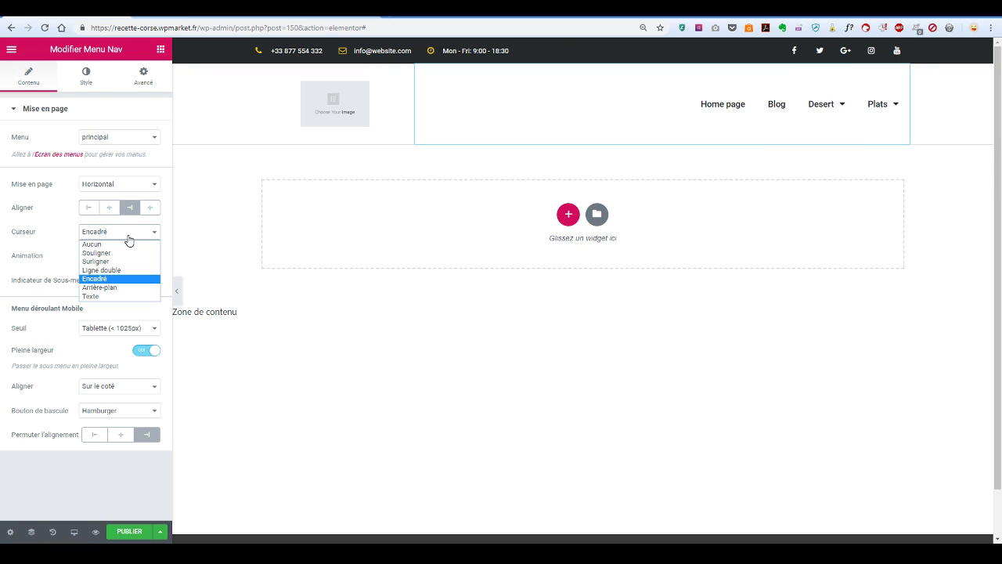
left_click(126, 289)
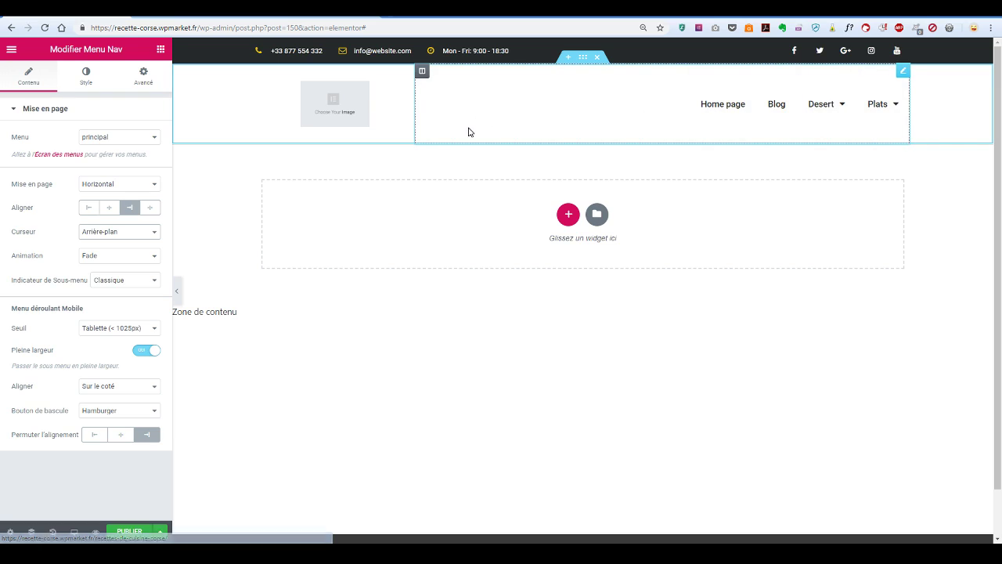
- Set the navigation menu's dropdown background color to #4c4c4c and preview it on the Desert submenu
left_click(89, 83)
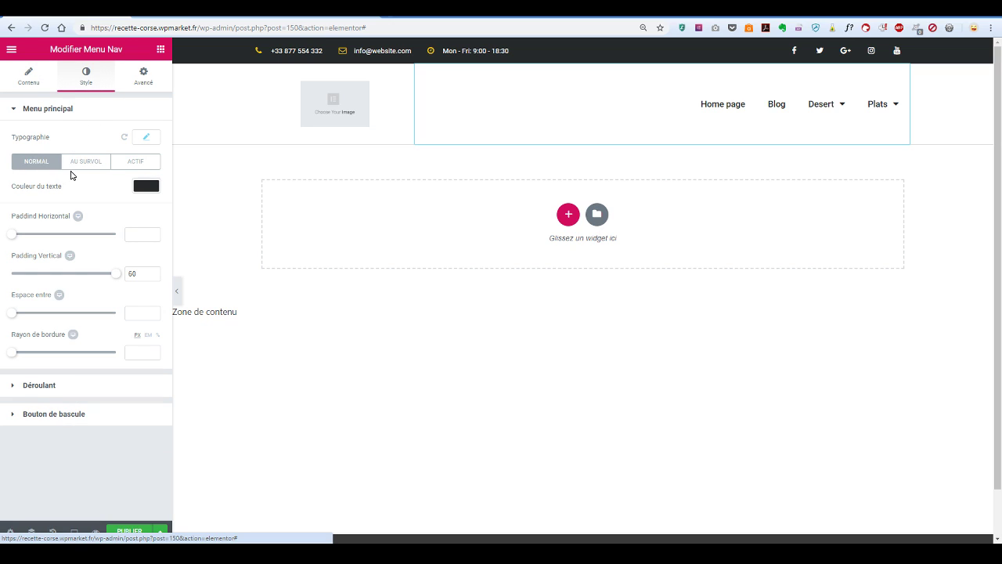
left_click(67, 391)
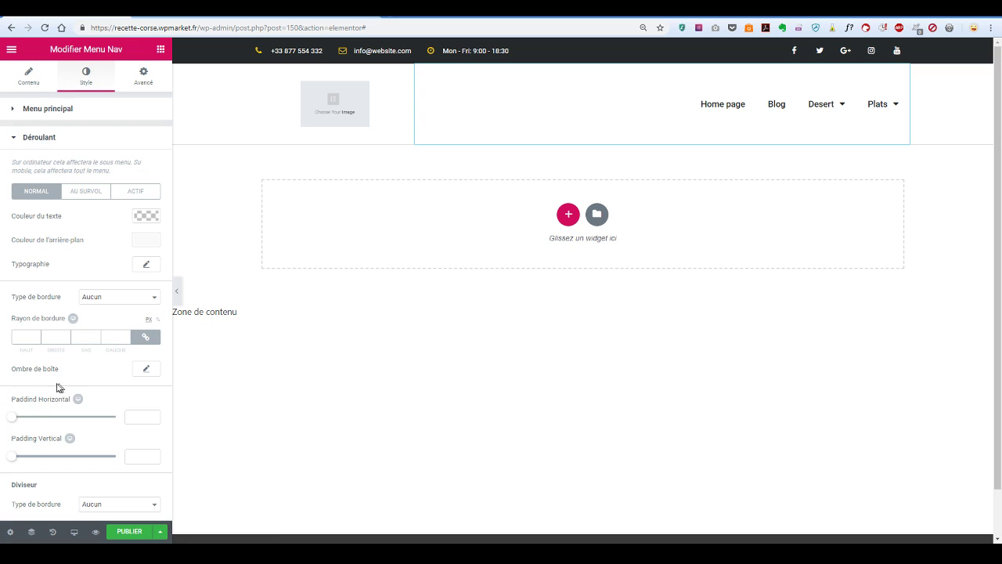
left_click(148, 243)
left_click_drag(44, 313, 39, 335)
mouse_move(823, 112)
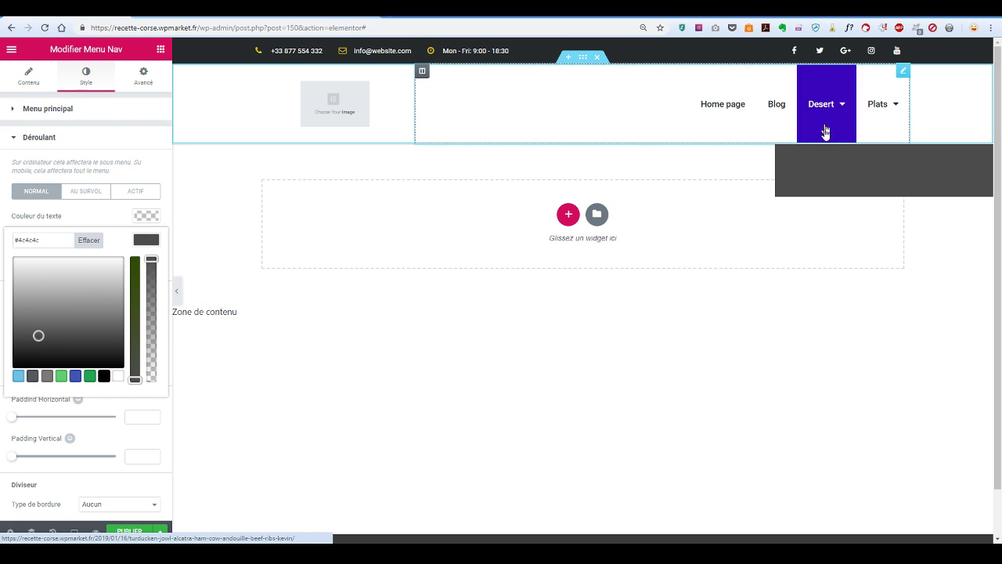
mouse_move(826, 192)
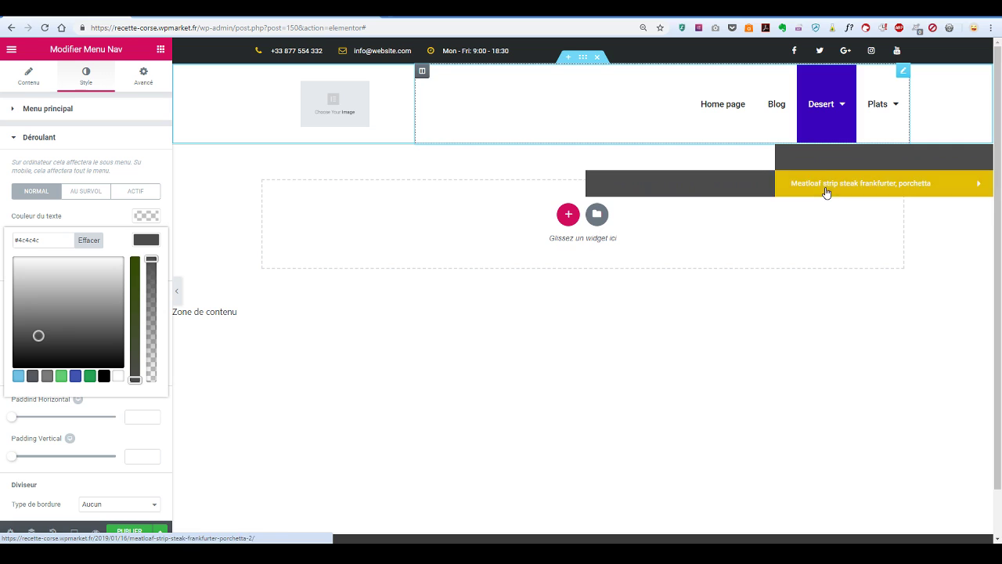
- Clear the dropdown's background color and set its normal text color to white, #ffffff
left_click(145, 216)
left_click(86, 244)
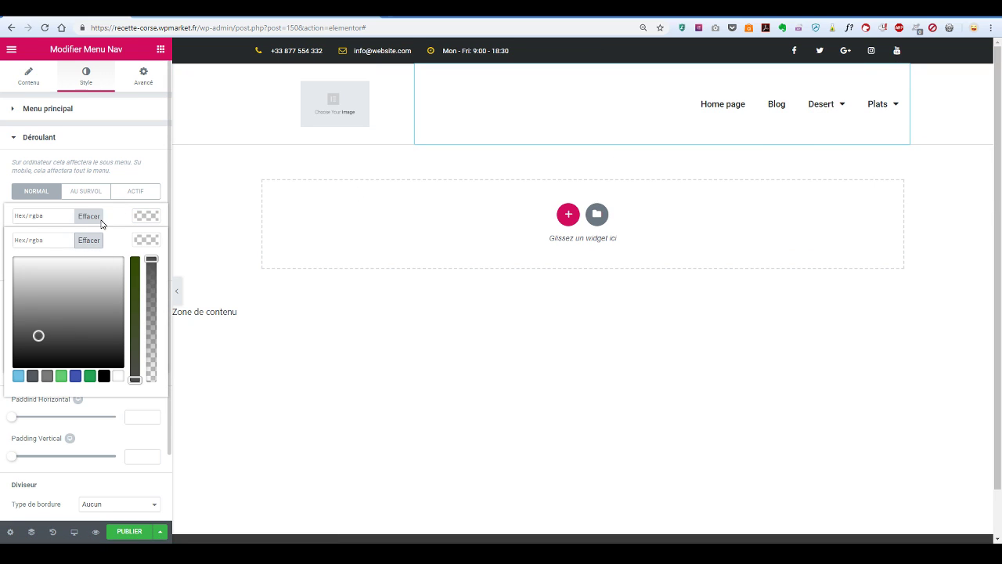
left_click(138, 240)
left_click(63, 232)
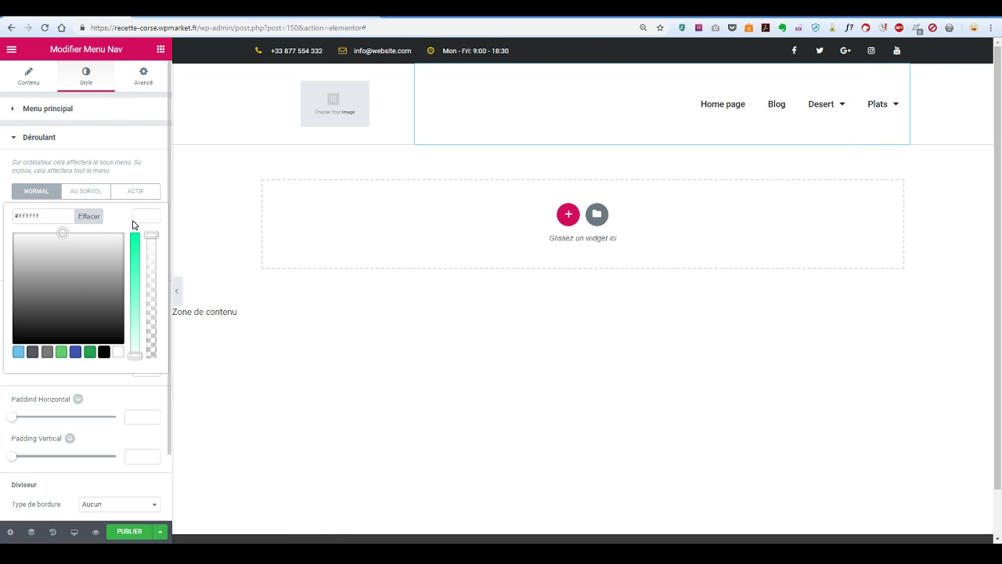
left_click(22, 138)
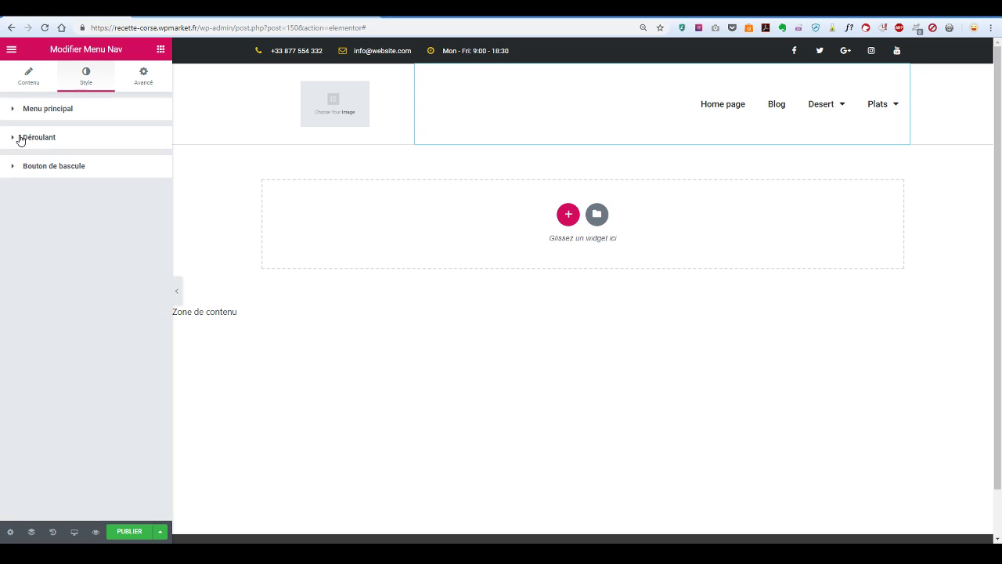
left_click(24, 138)
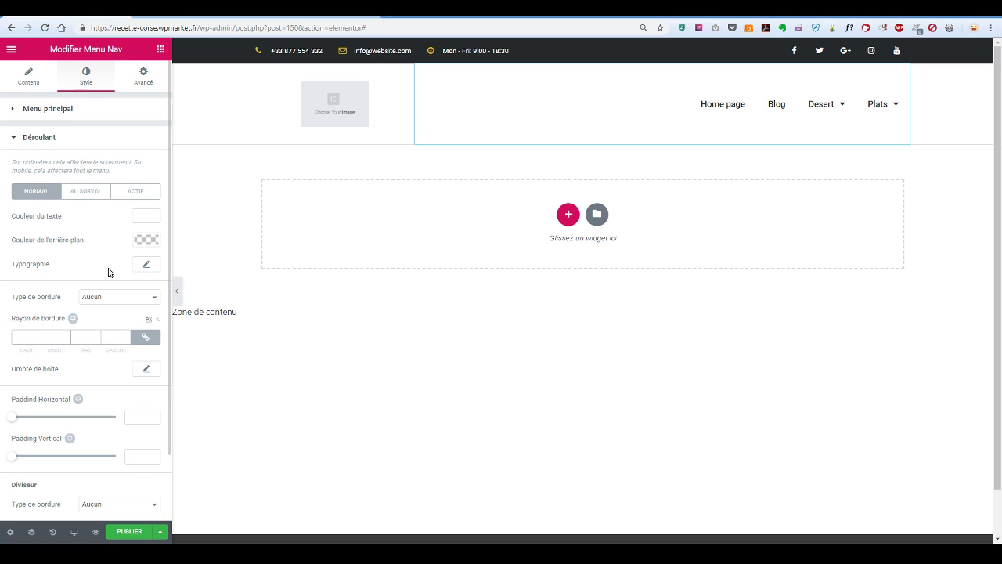
scroll(79, 321, "down", 1)
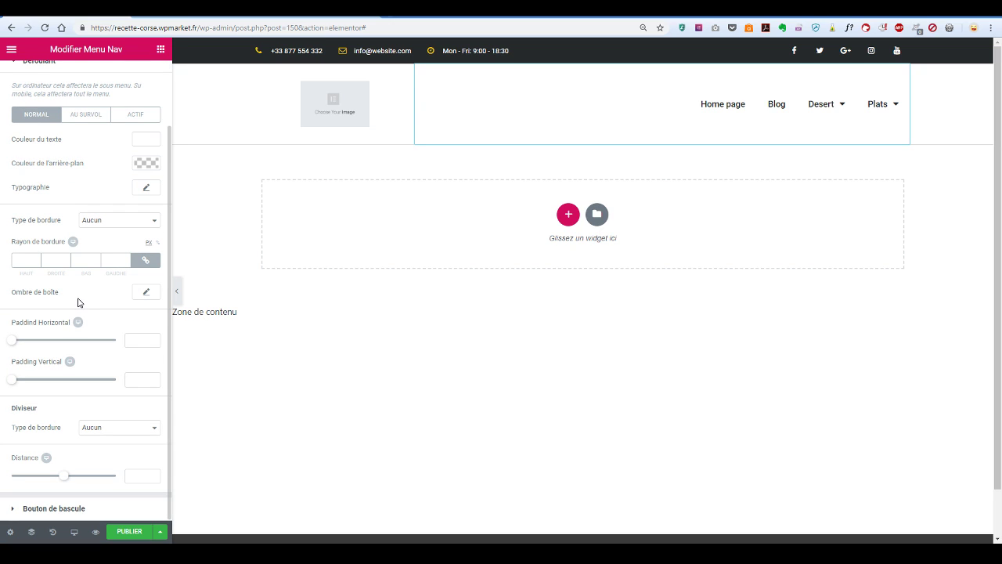
scroll(101, 362, "up", 1)
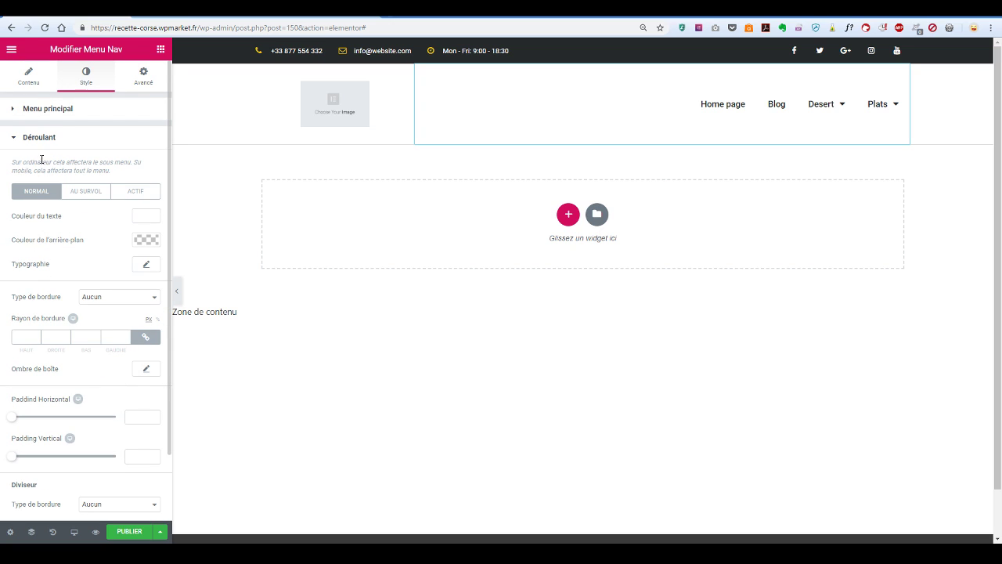
- Try the Vertical and Déroulant layouts for the navigation menu and restore the Horizontal layout
left_click(29, 81)
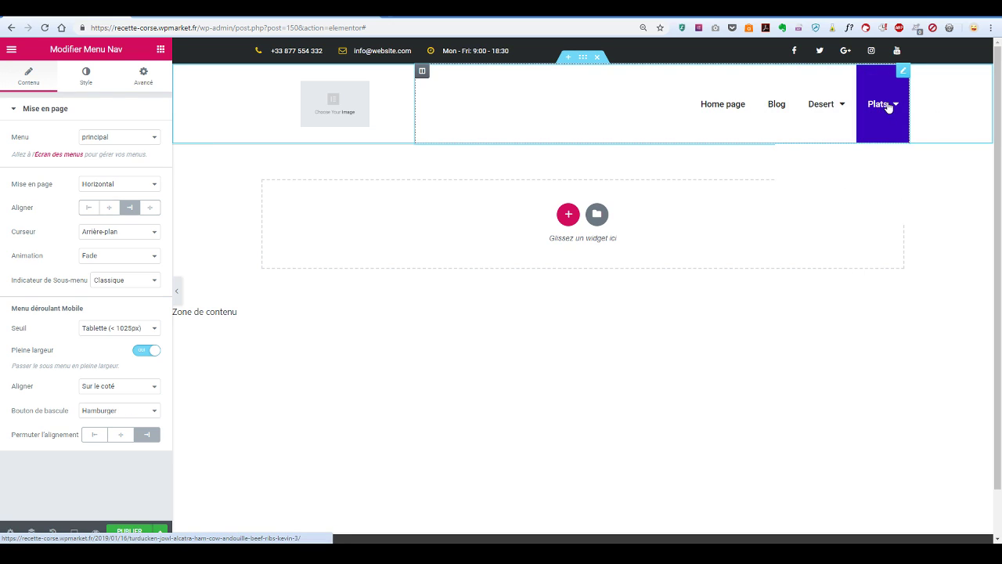
left_click(132, 139)
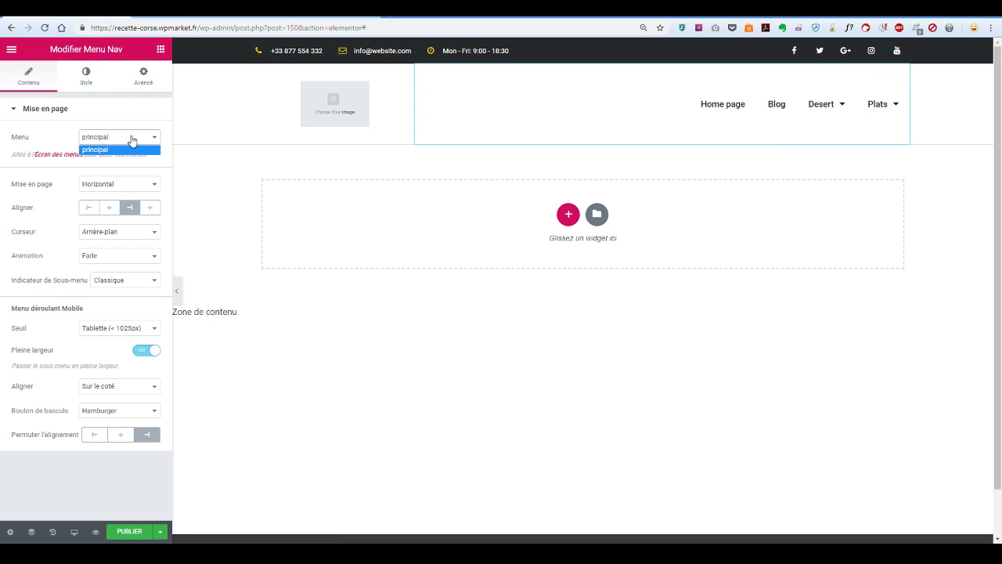
left_click(115, 188)
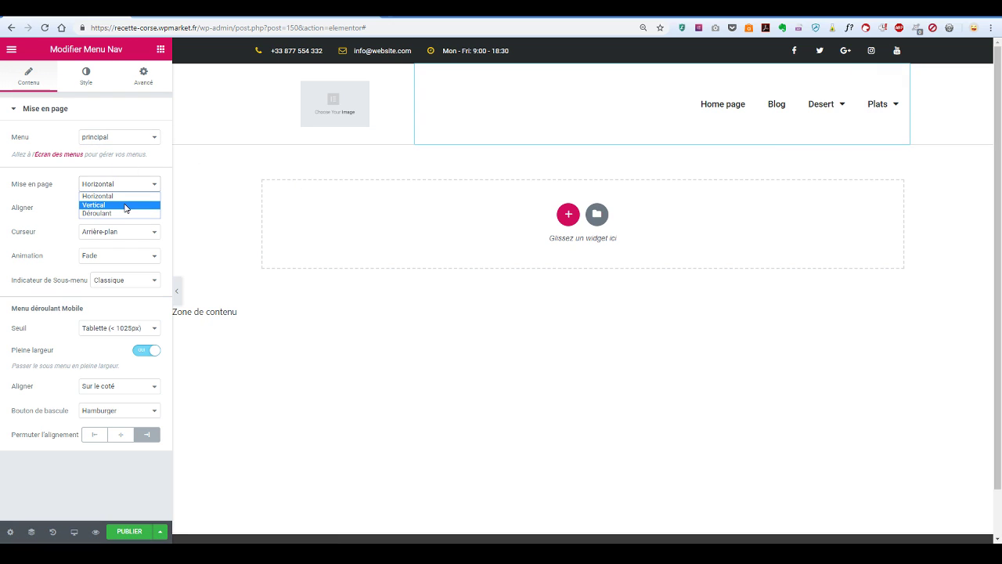
left_click(125, 205)
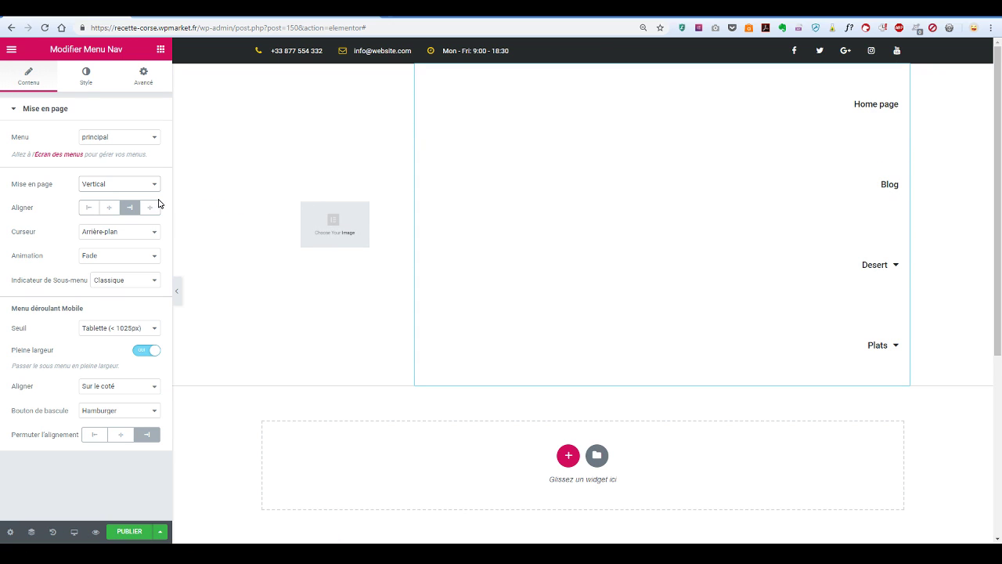
left_click(129, 186)
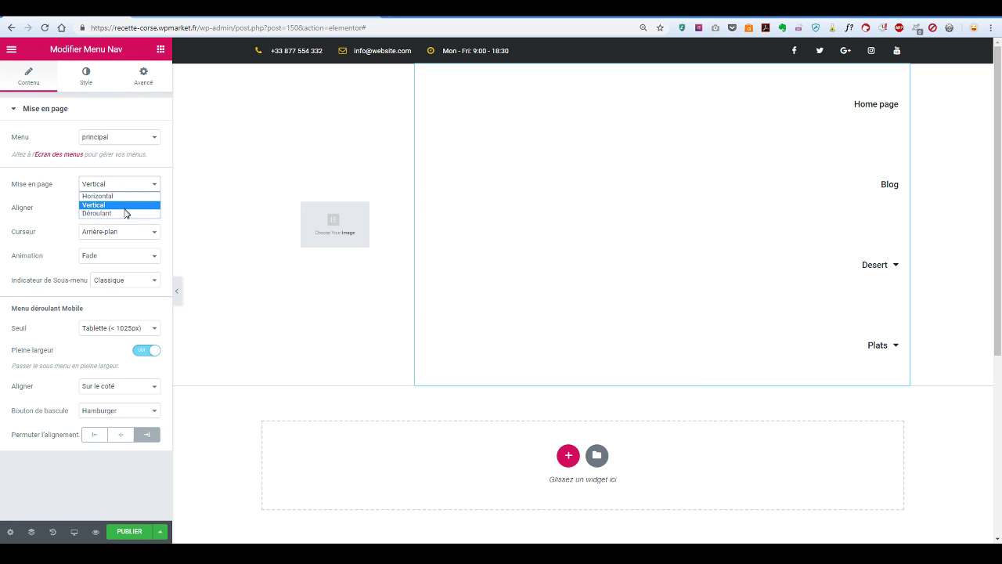
left_click(125, 213)
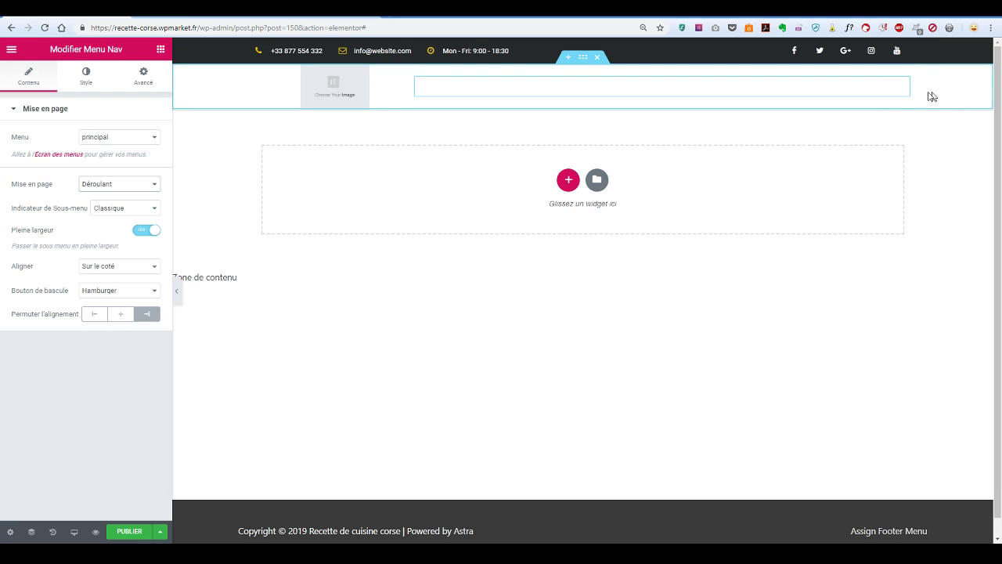
left_click(154, 184)
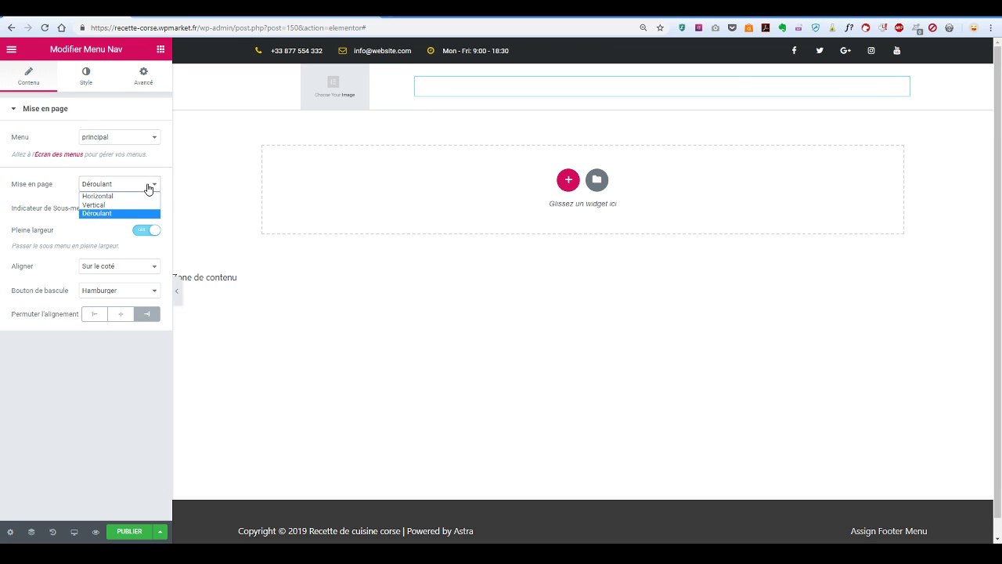
left_click(141, 196)
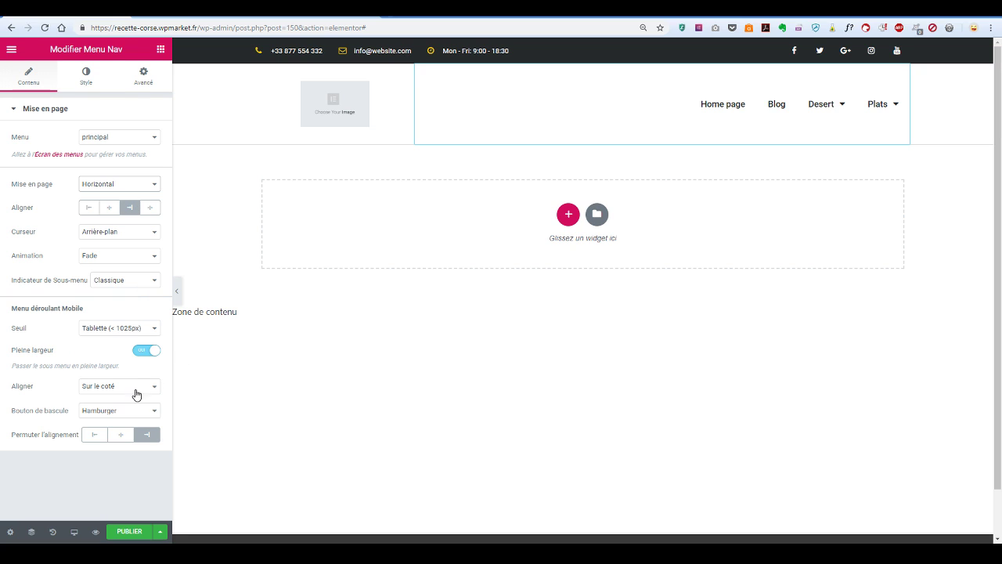
- Preview the header at mobile size and start publishing it with a condition that includes the whole site (Dans tout le site)
left_click(74, 534)
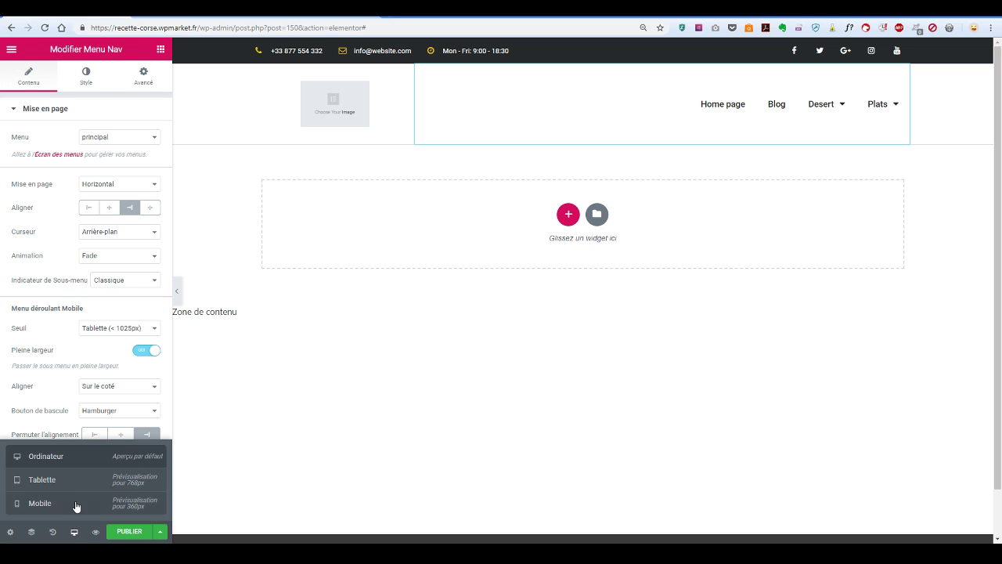
left_click(75, 503)
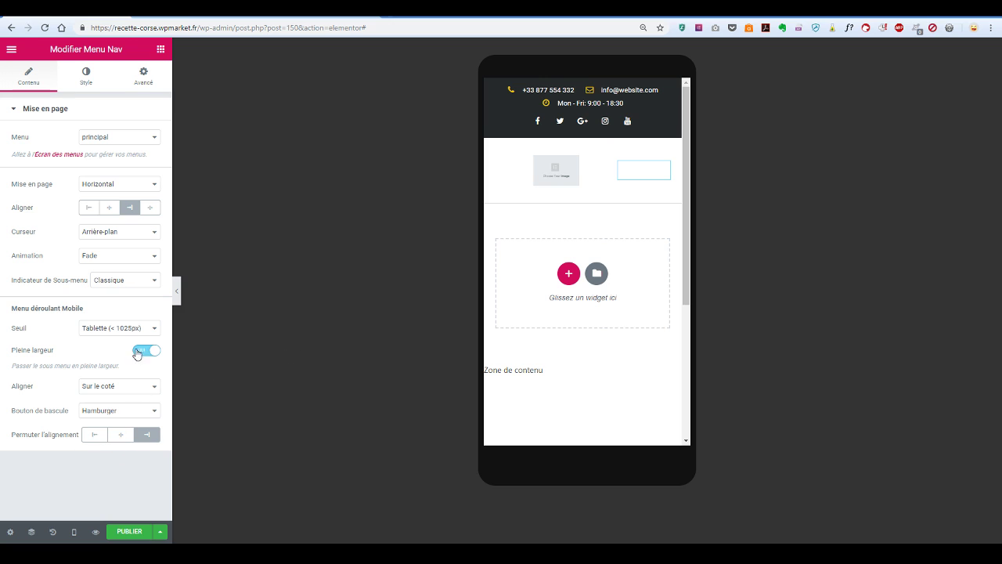
left_click(141, 533)
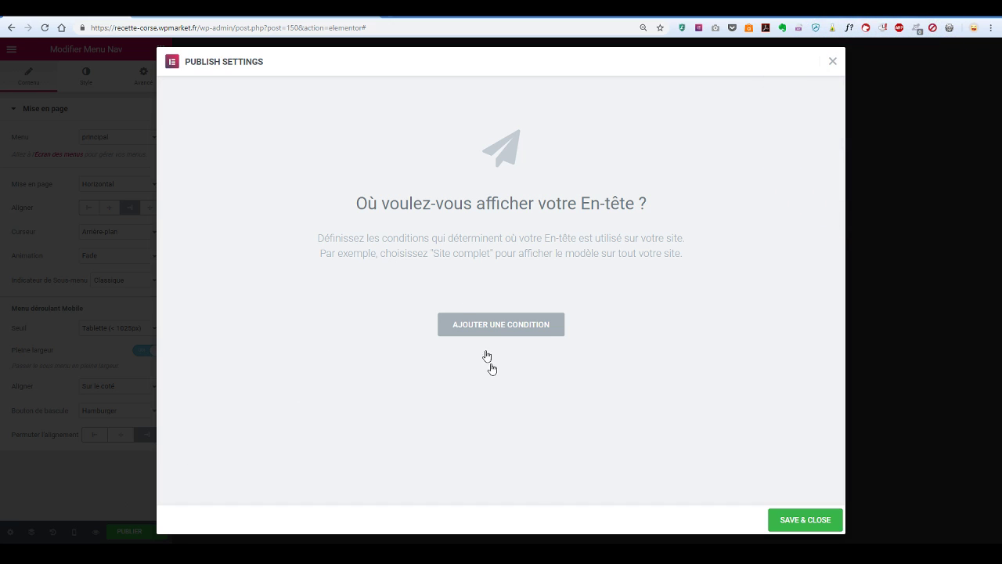
left_click(517, 330)
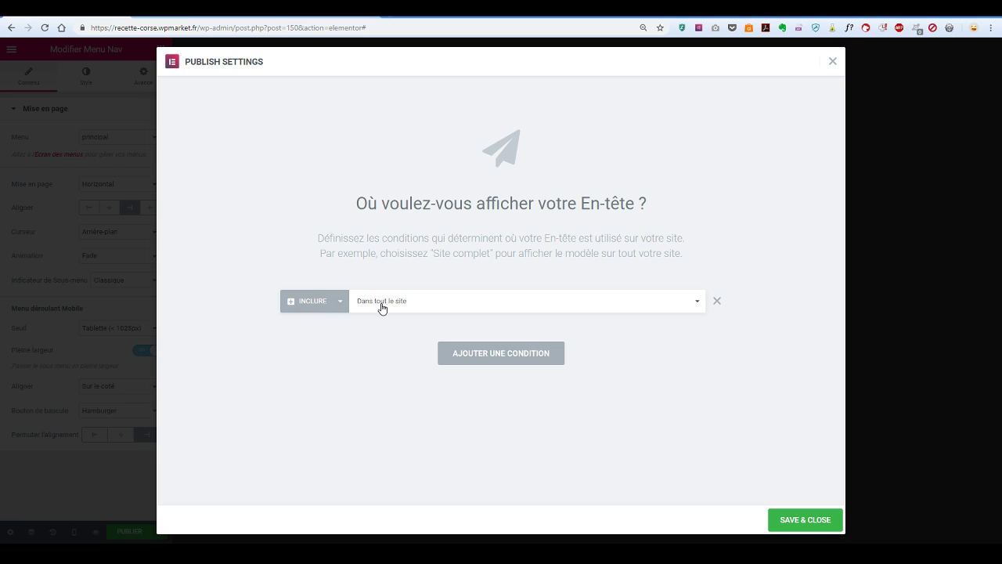
- Add a second display condition that excludes all Unique content, and remove that condition again
left_click(491, 353)
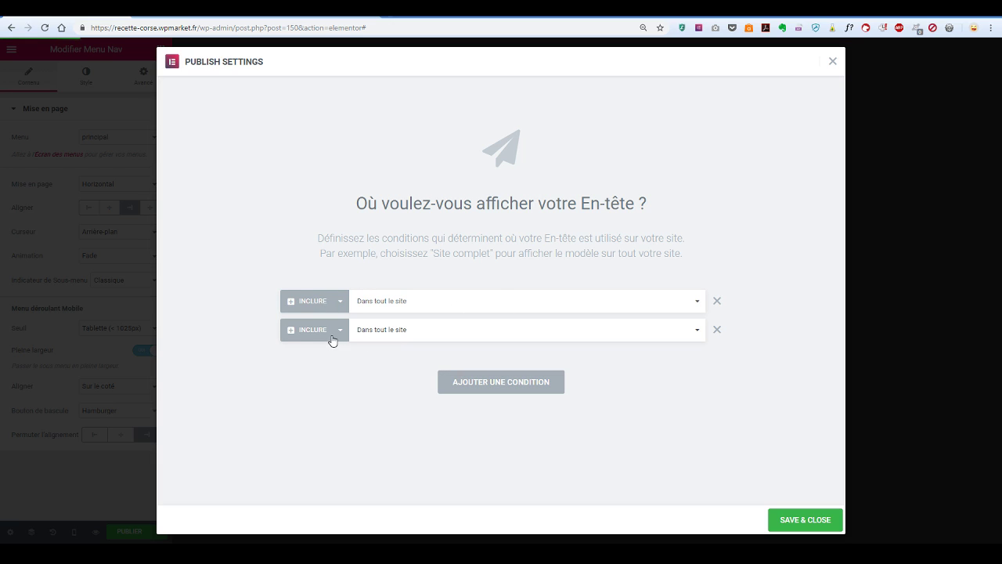
left_click(331, 336)
left_click(335, 362)
left_click(405, 335)
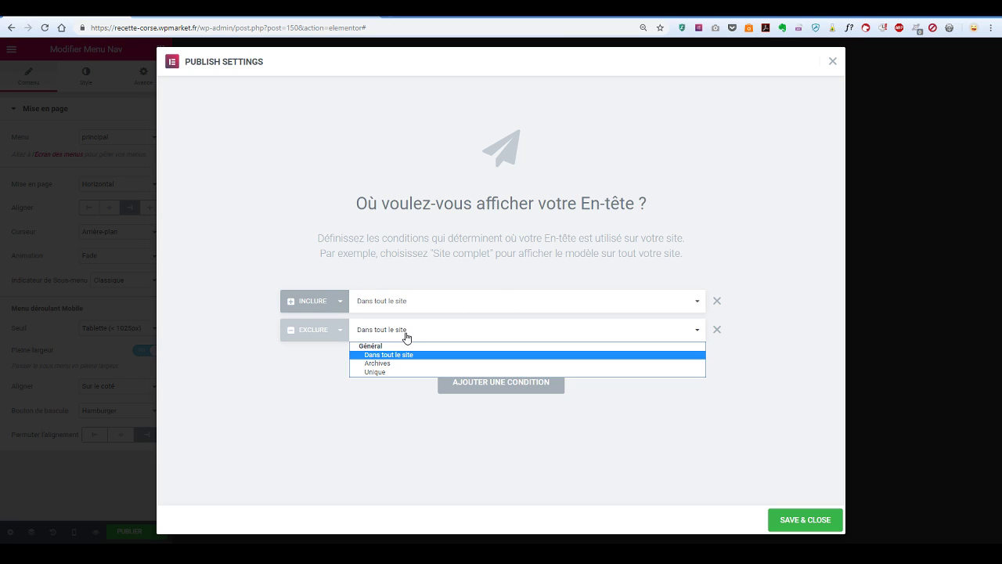
left_click(408, 373)
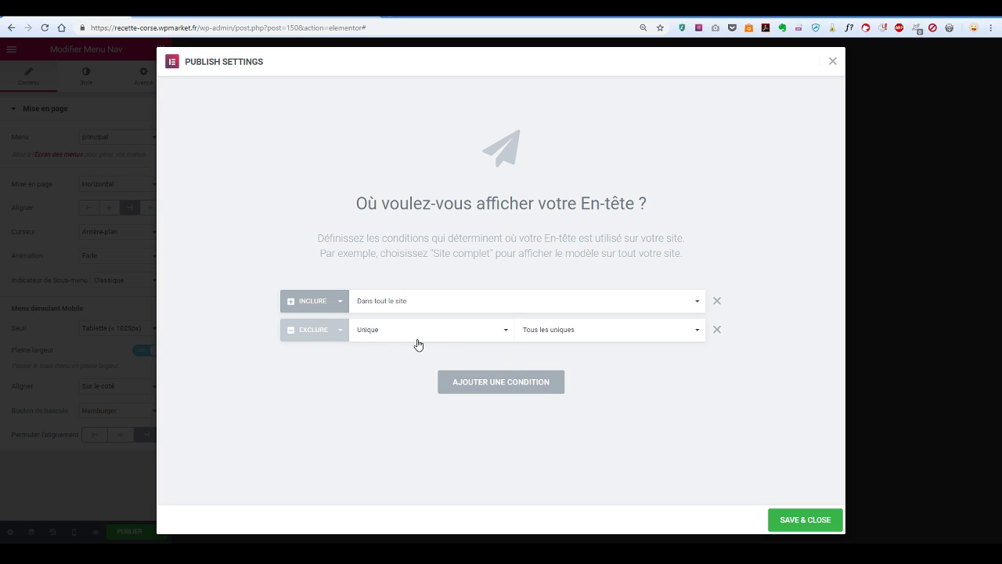
left_click(717, 330)
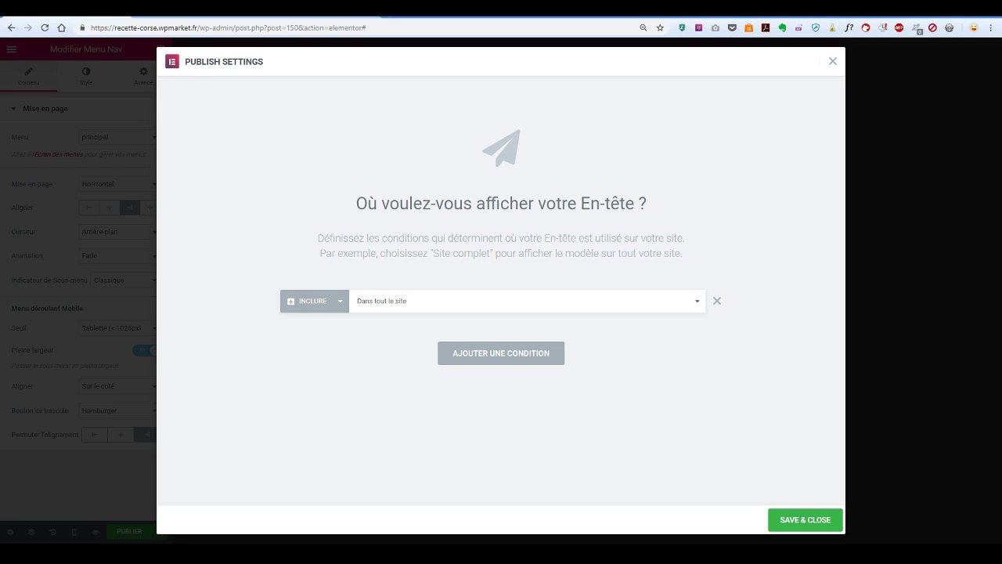
- Save the publish settings so the header template is published
left_click(799, 521)
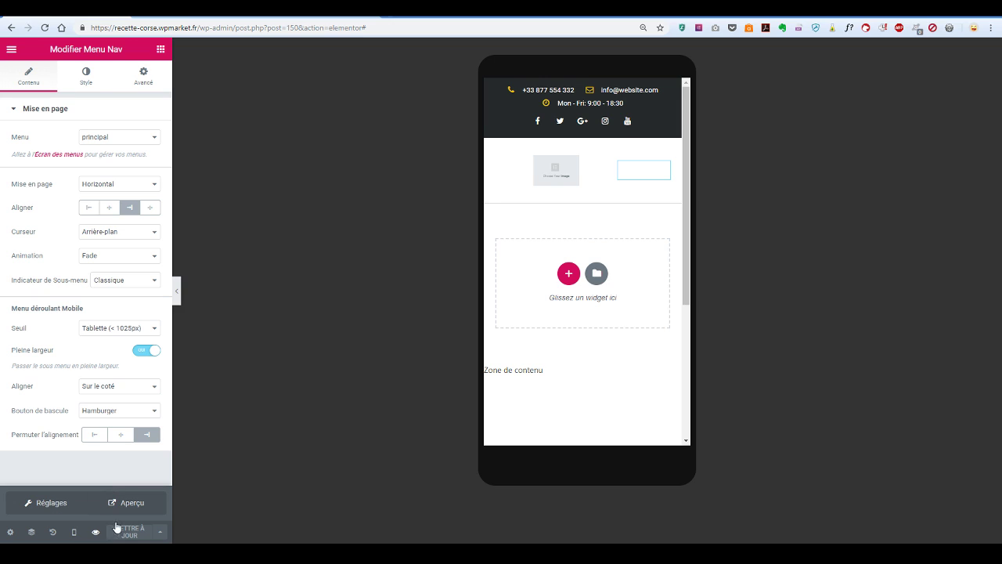
- Preview the header on the site, open the Desert menu's page, check the Desert and Plats menu entries, and return to the header editor
left_click(138, 510)
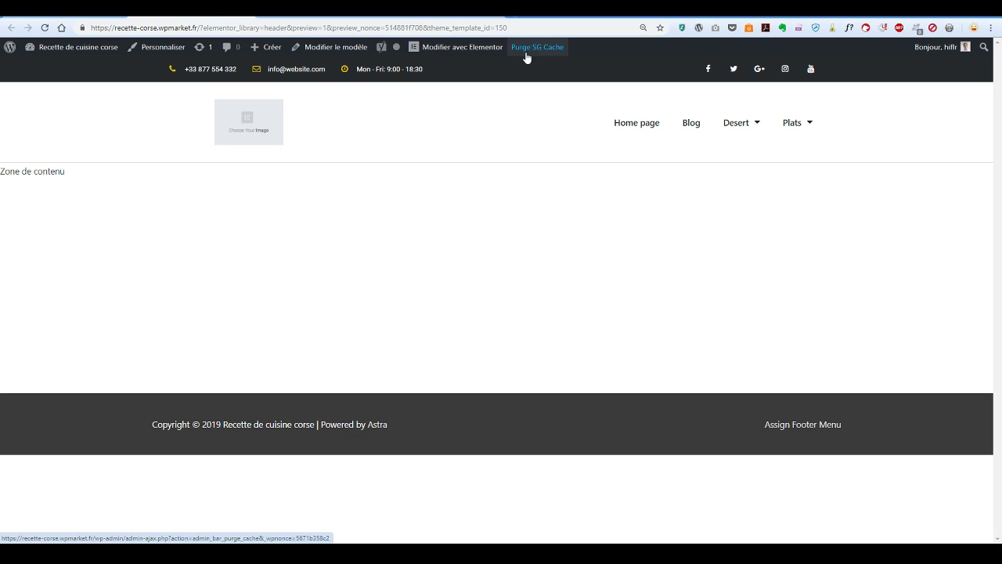
left_click(756, 126)
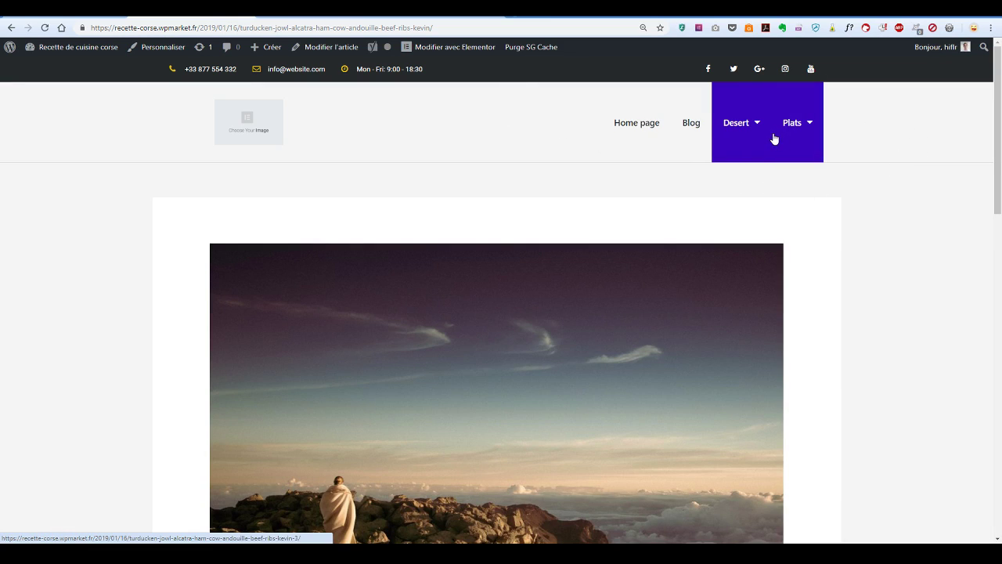
mouse_move(793, 122)
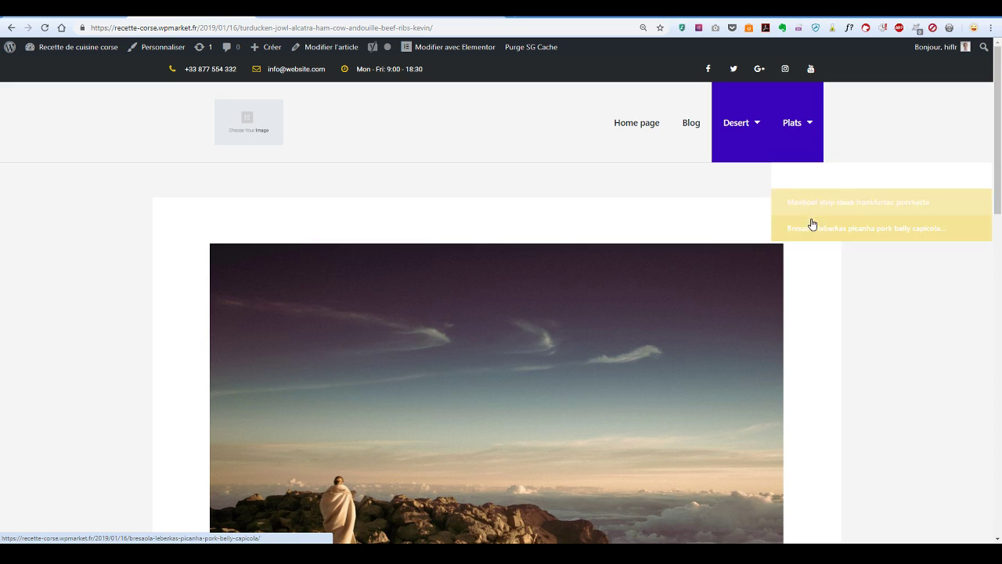
mouse_move(750, 156)
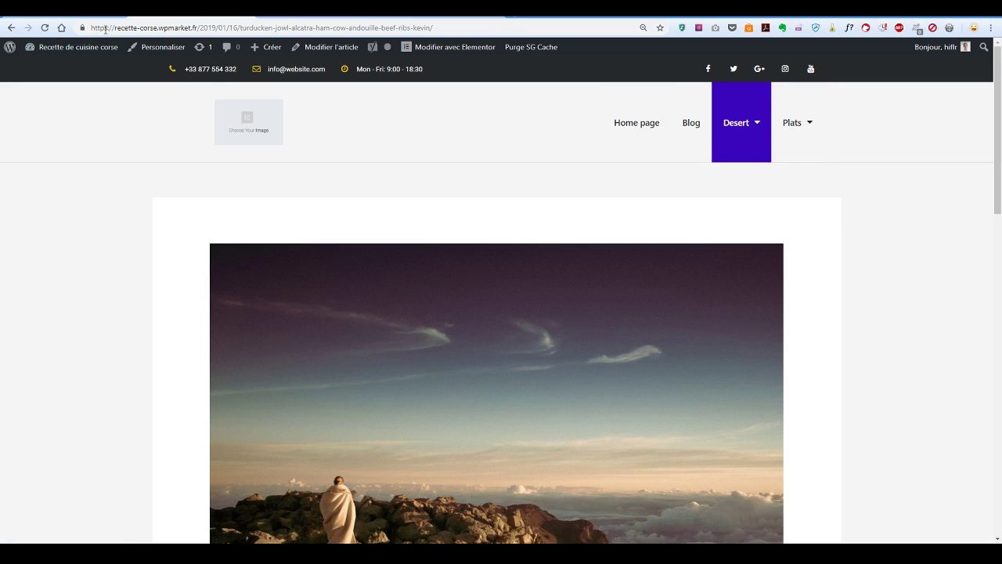
left_click(453, 49)
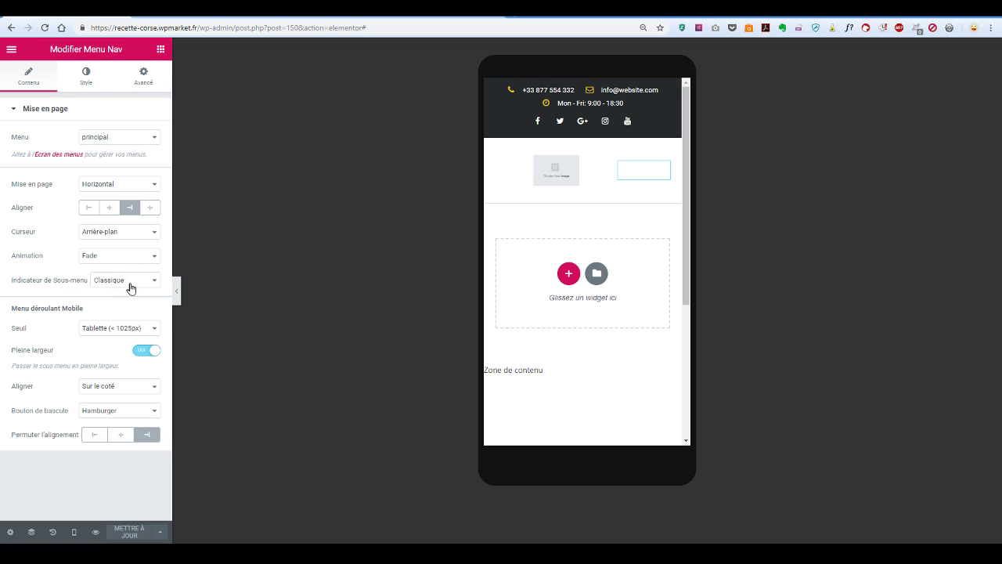
- Review the navigation menu's mobile dropdown options for breakpoint (Seuil), toggle button (Bouton de bascule) and alignment (Aligner)
left_click(127, 329)
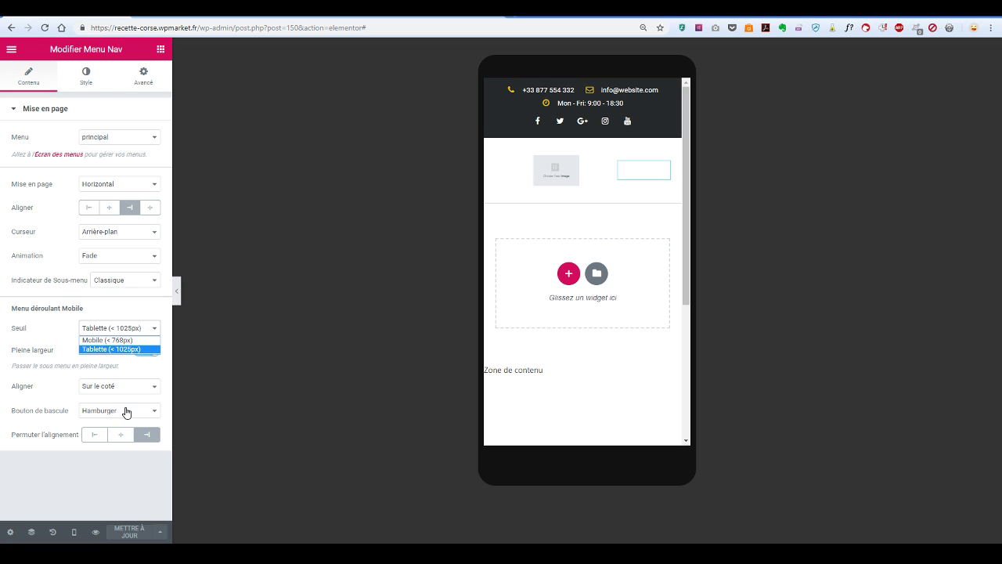
left_click(130, 414)
left_click(129, 414)
left_click(129, 413)
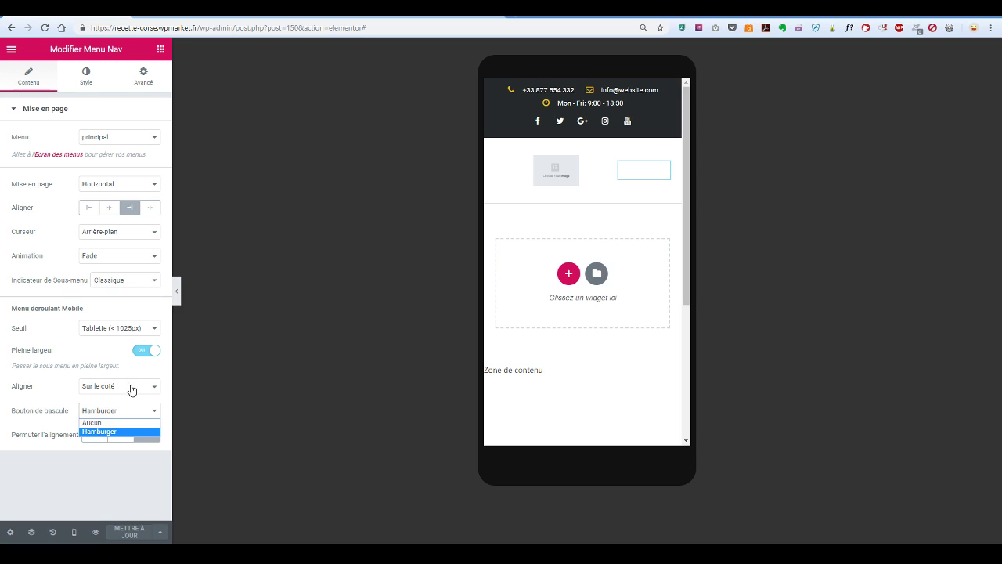
left_click(129, 388)
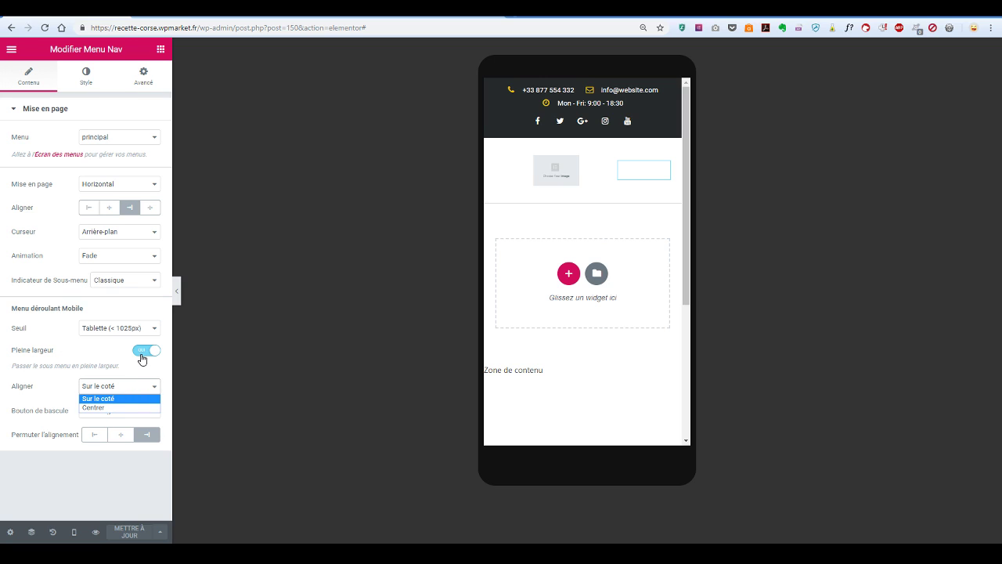
left_click(657, 168)
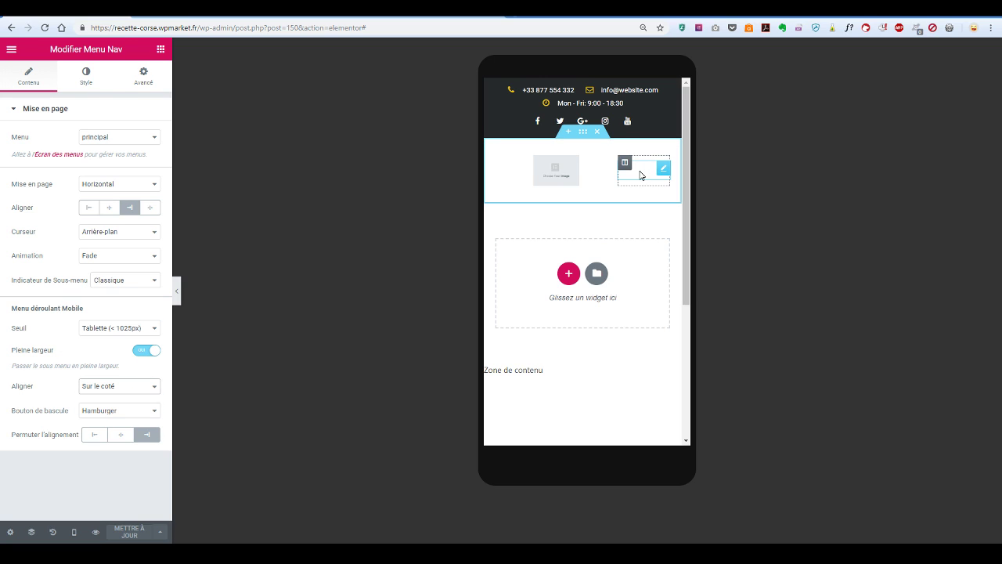
- Clear the normal-state text colour (Couleur du texte) in the navigation menu's Déroulant style settings
left_click(90, 82)
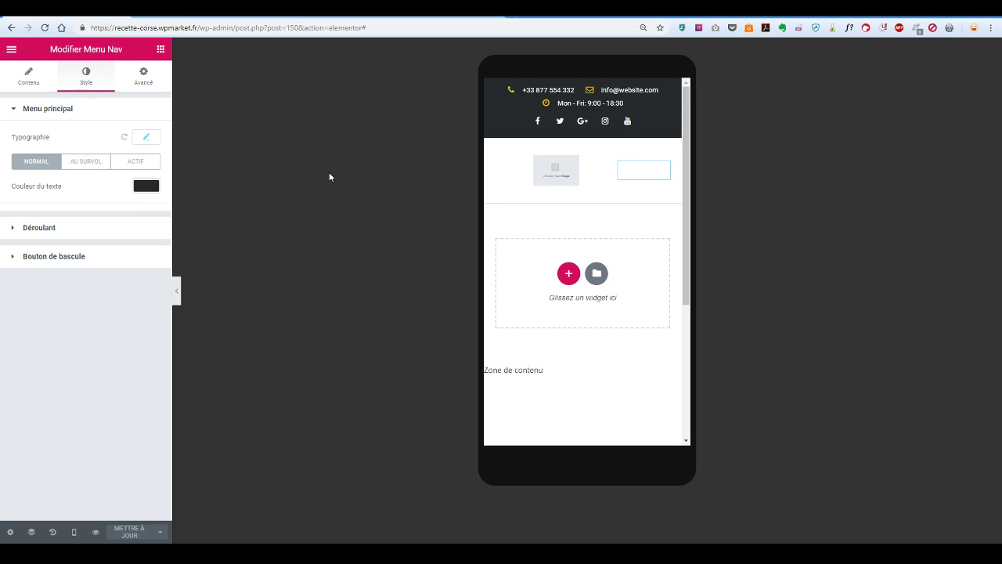
left_click(62, 228)
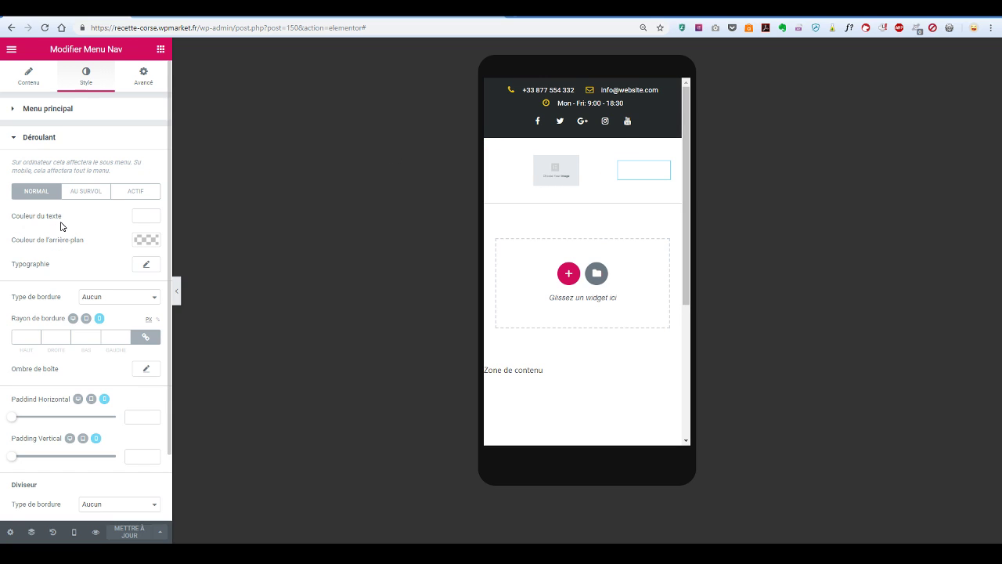
left_click(145, 219)
left_click(96, 219)
left_click(231, 199)
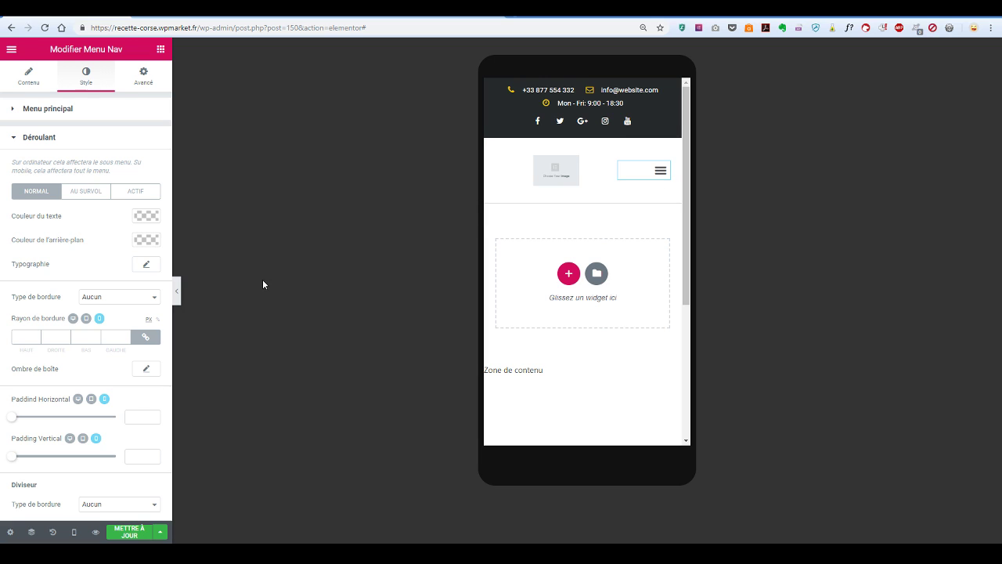
- Preview the header at Tablette size, then switch back to the Ordinateur view
scroll(59, 333, "down", 1)
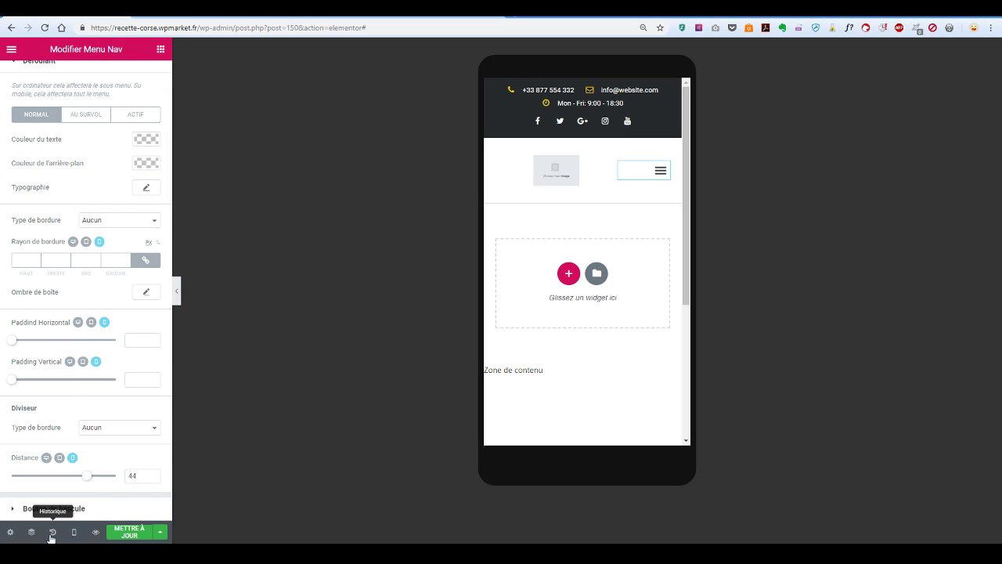
left_click(74, 532)
left_click(67, 483)
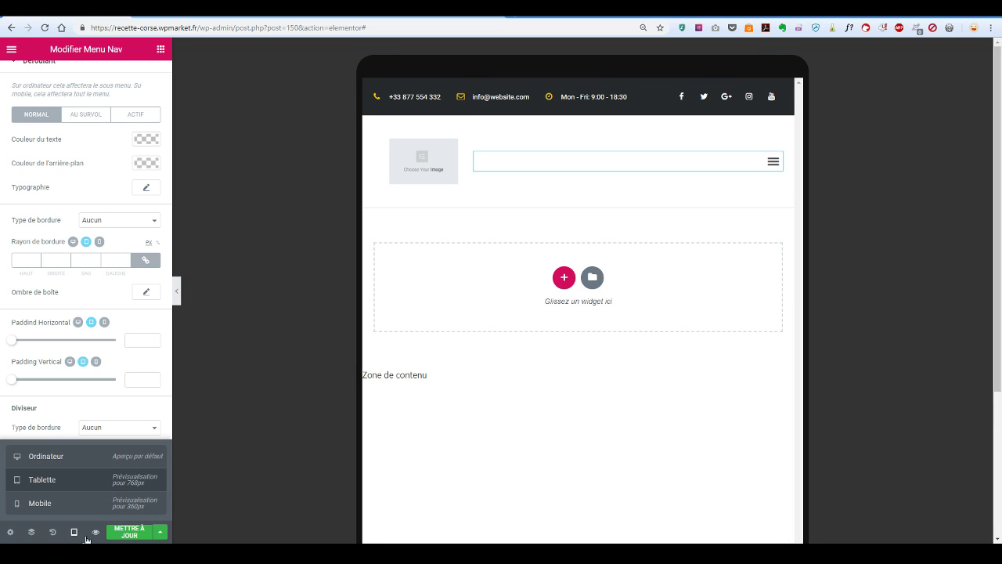
left_click(79, 459)
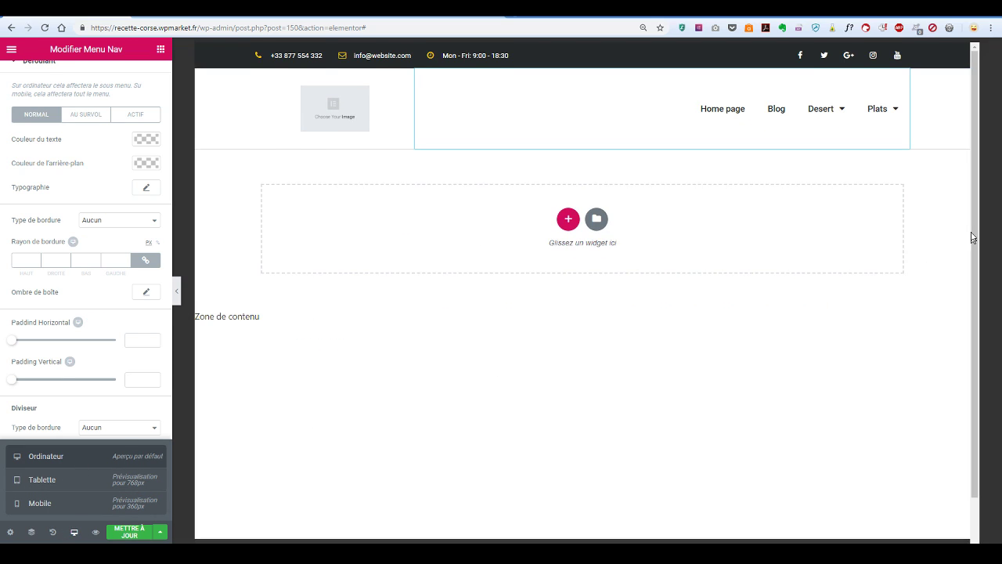
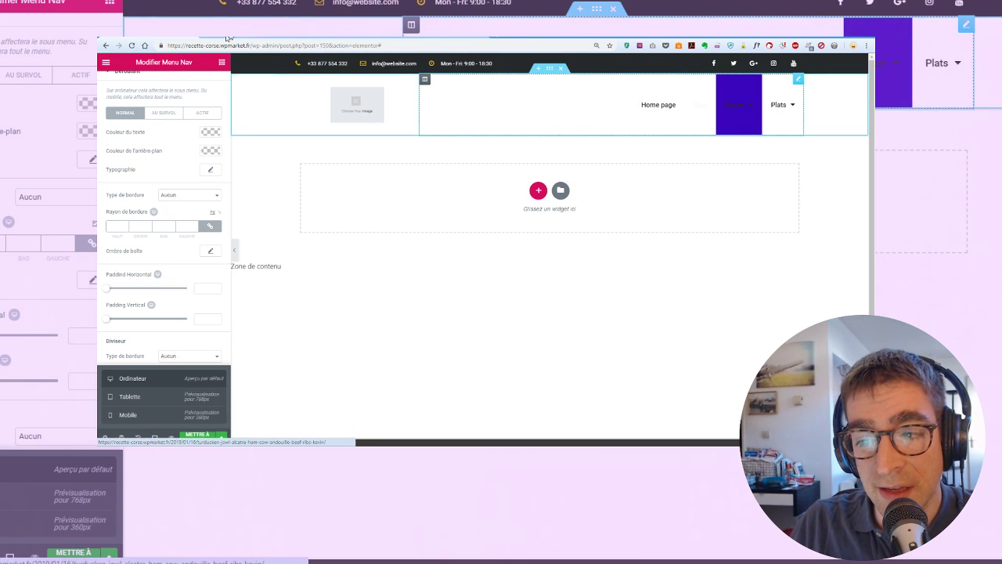
- Browse the widget library from the site widgets through the Essential Addons group and back up to the Pro widgets
left_click(223, 62)
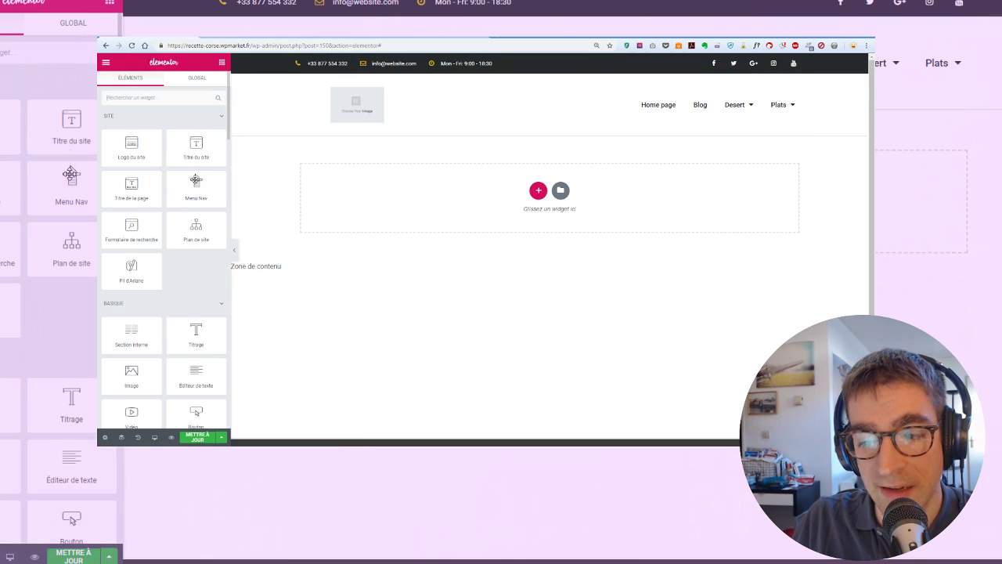
scroll(166, 235, "down", 2)
scroll(167, 235, "down", 5)
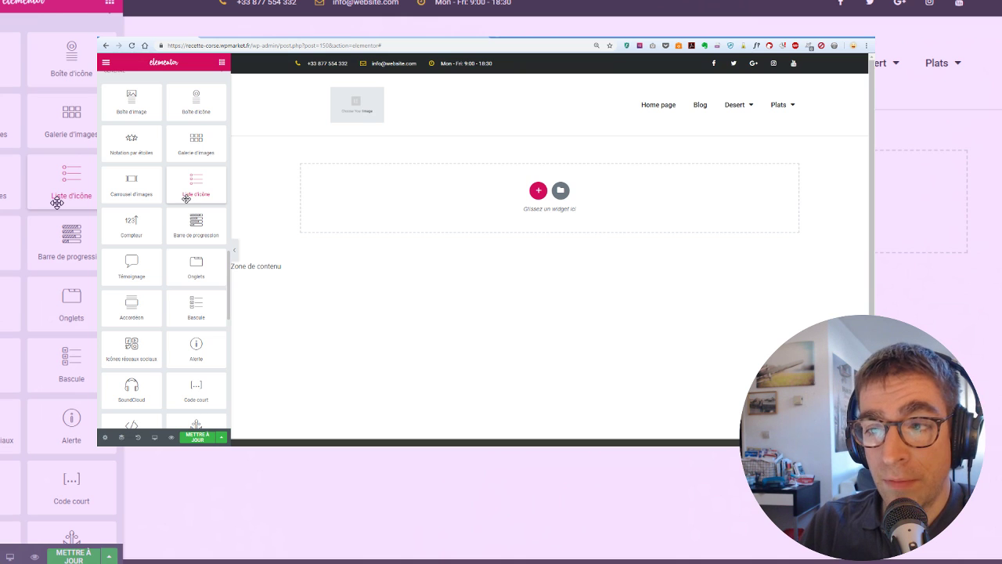
scroll(188, 212, "down", 10)
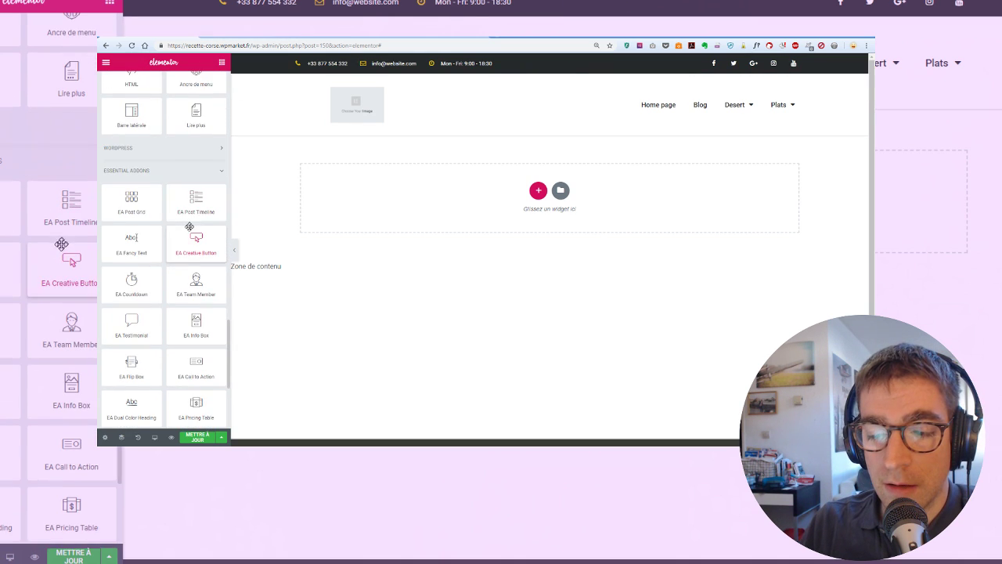
scroll(188, 211, "down", 3)
scroll(190, 201, "up", 8)
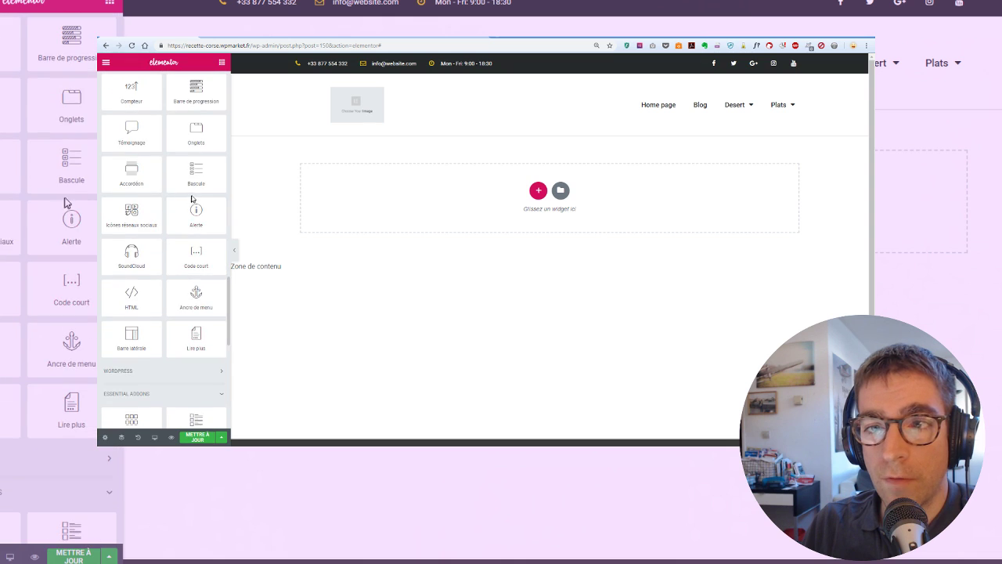
scroll(190, 201, "up", 5)
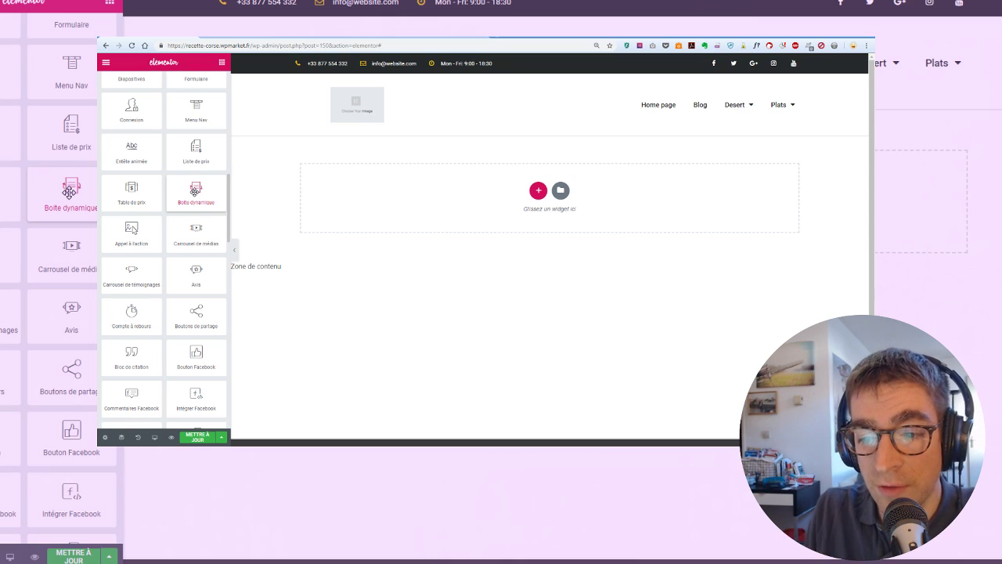
- Reopen the header's display conditions and add a second include condition set to Dans tout le site
left_click(222, 437)
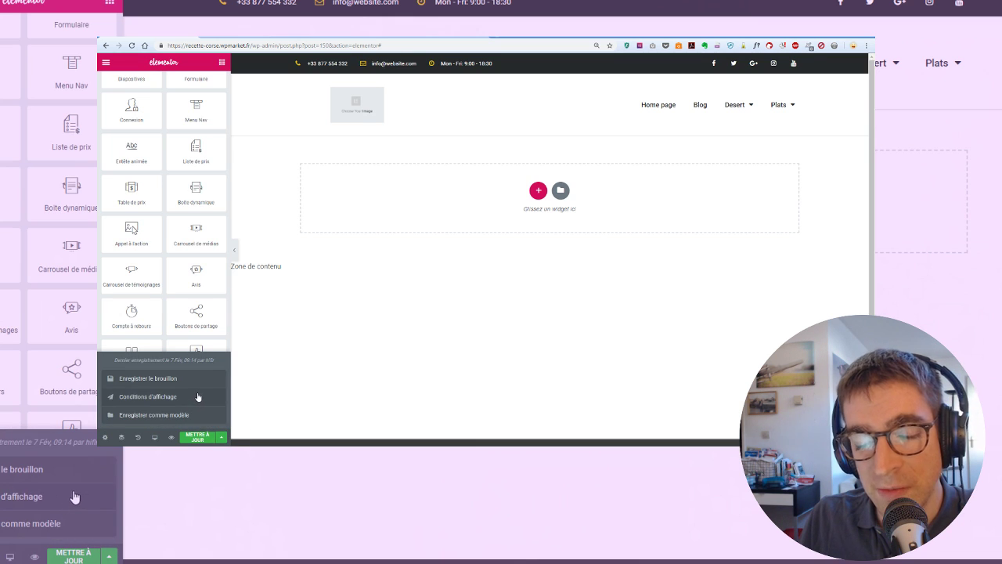
left_click(199, 397)
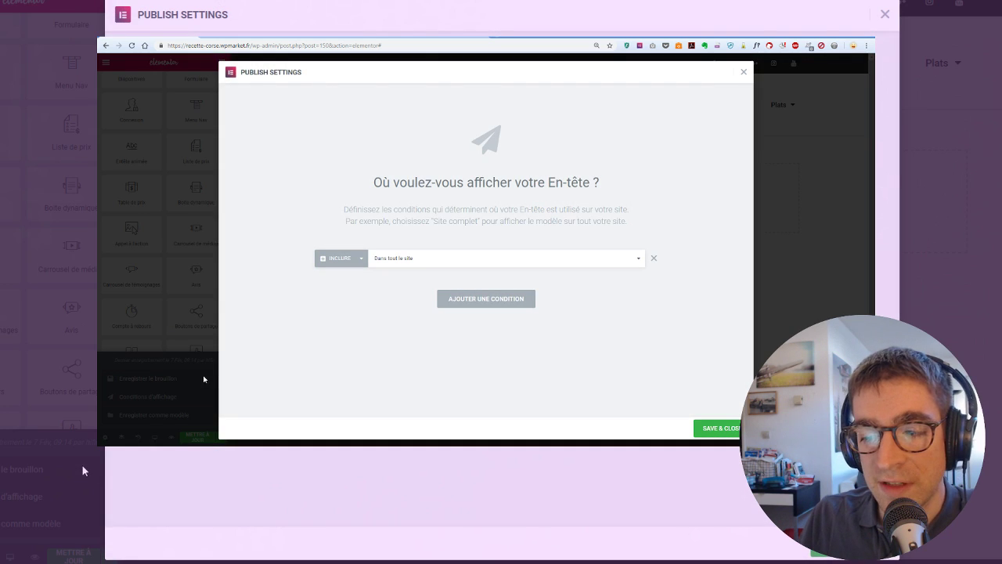
left_click(509, 302)
left_click(396, 286)
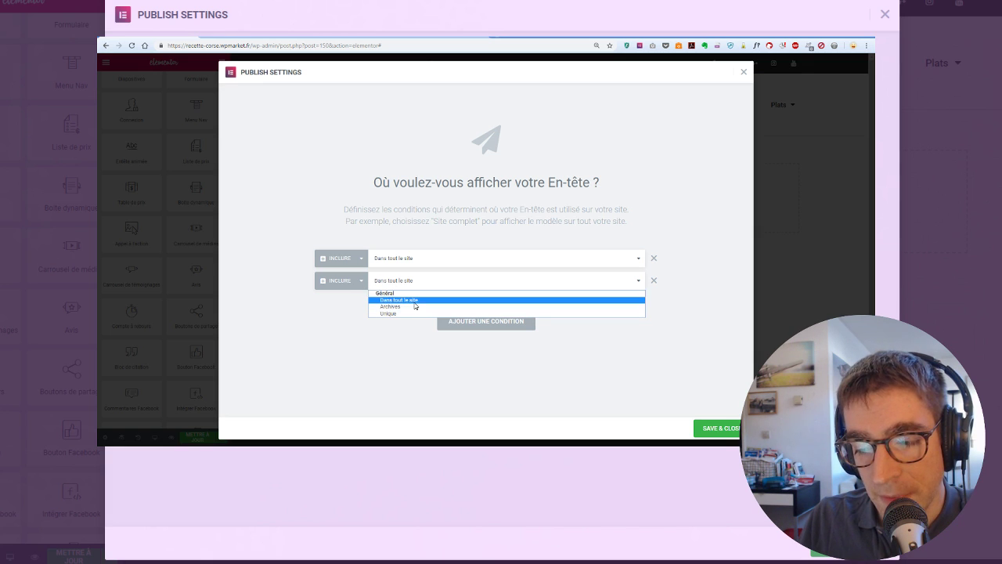
left_click(415, 301)
- Set the second include condition to Archives with the Étiquettes type and open its specific tag selection
left_click(470, 285)
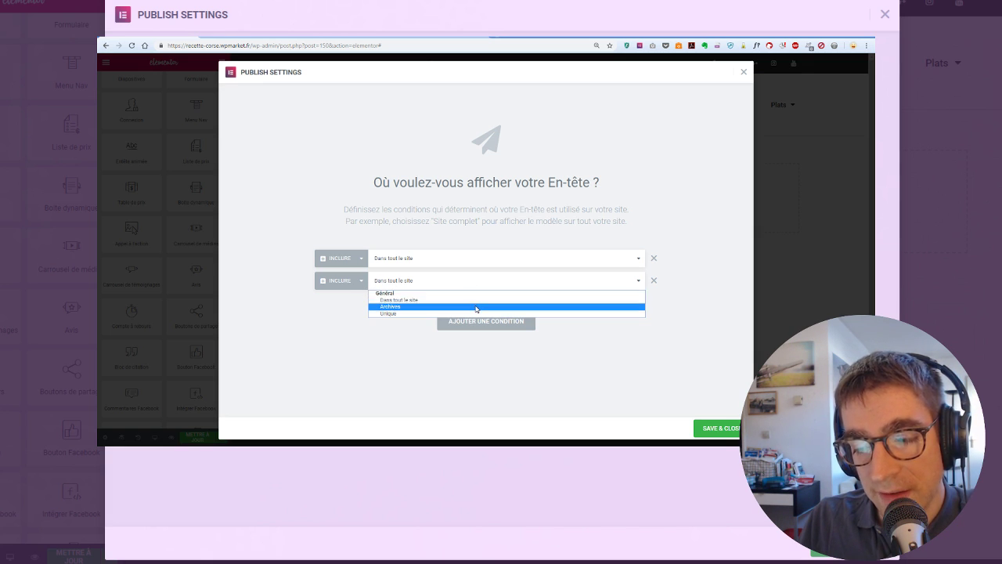
left_click(478, 306)
left_click(600, 283)
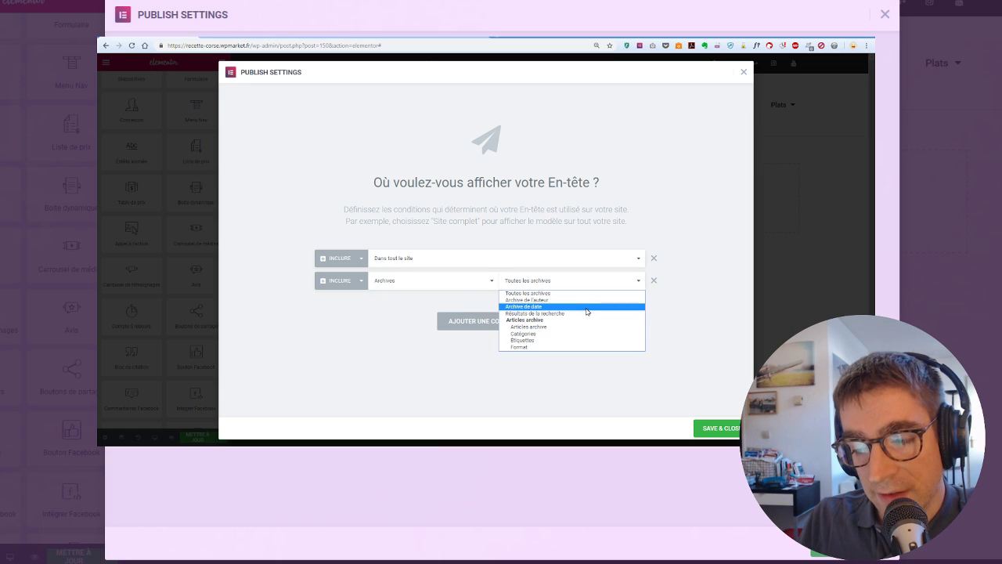
left_click(581, 342)
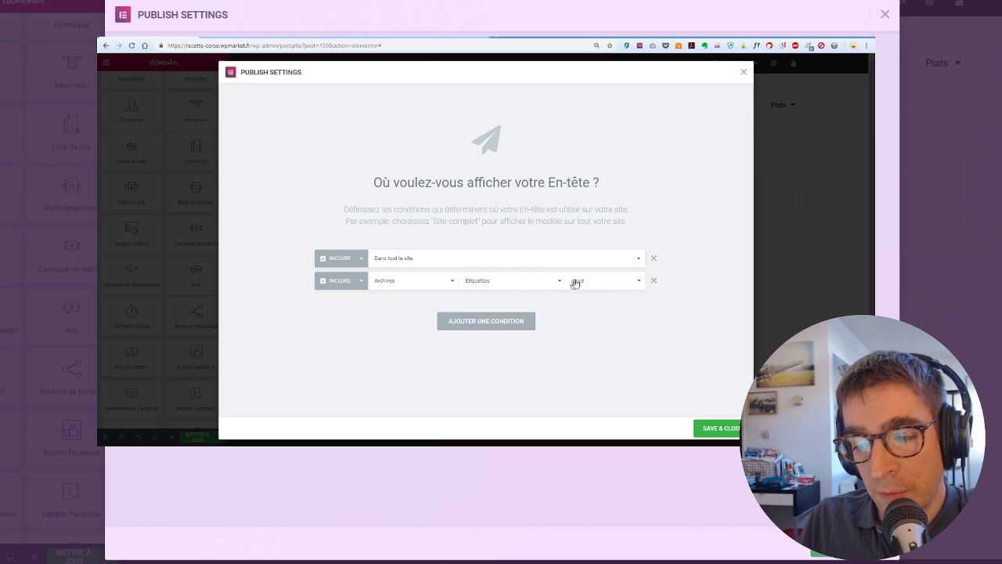
left_click(599, 283)
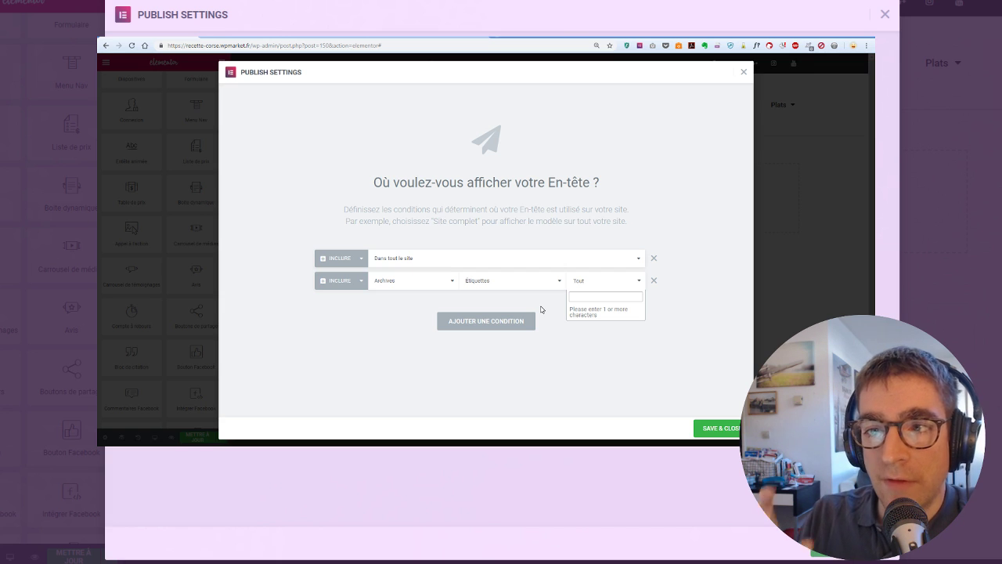